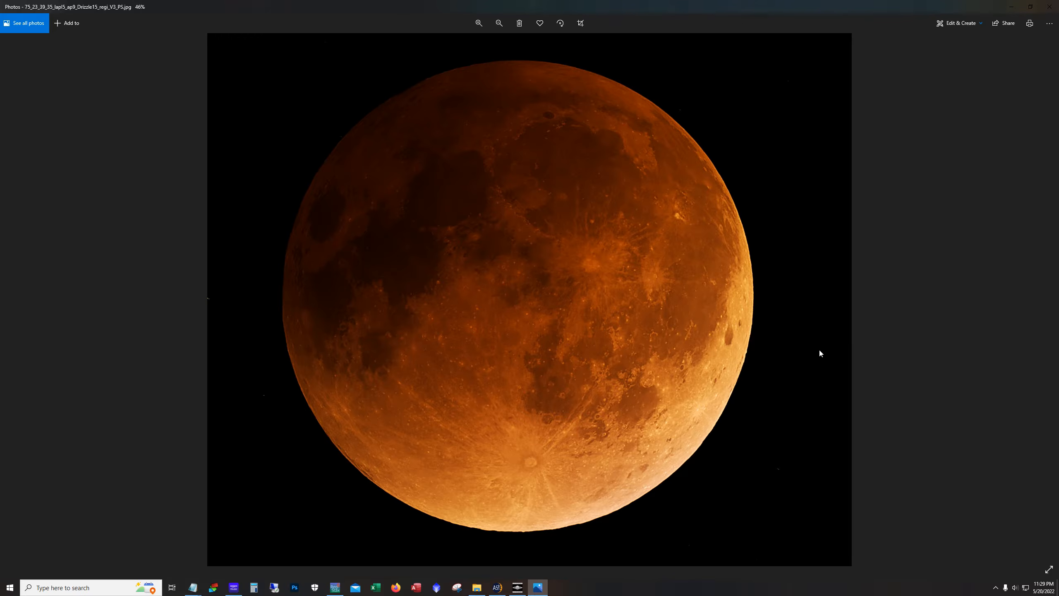
# Minimize the photo viewer and bring up the PIPP, AutoStakkert and RegiStax windows in turn before minimizing them again
pyautogui.click(1012, 8)
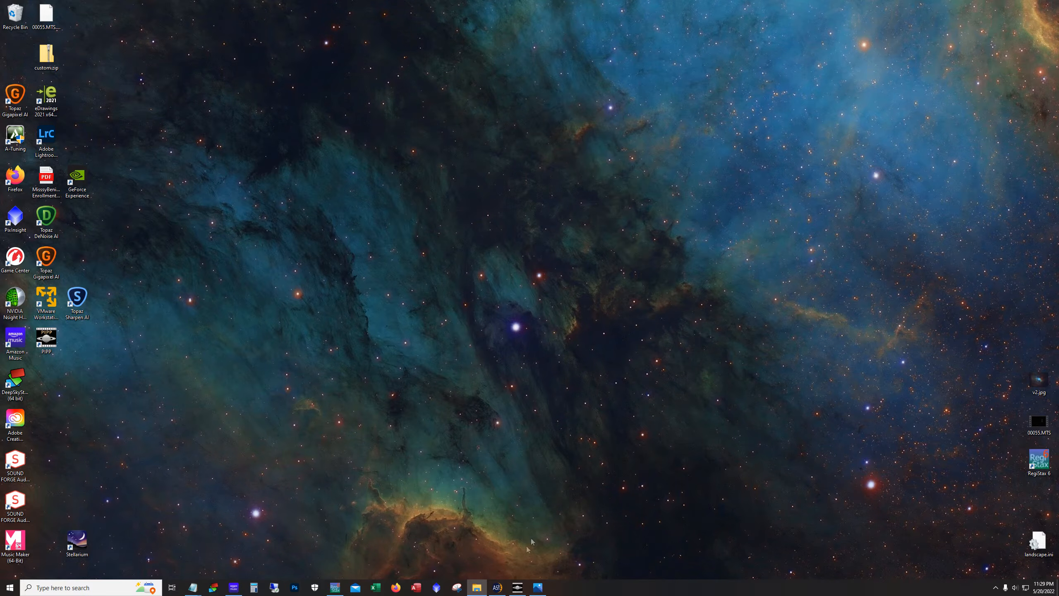
pyautogui.click(517, 587)
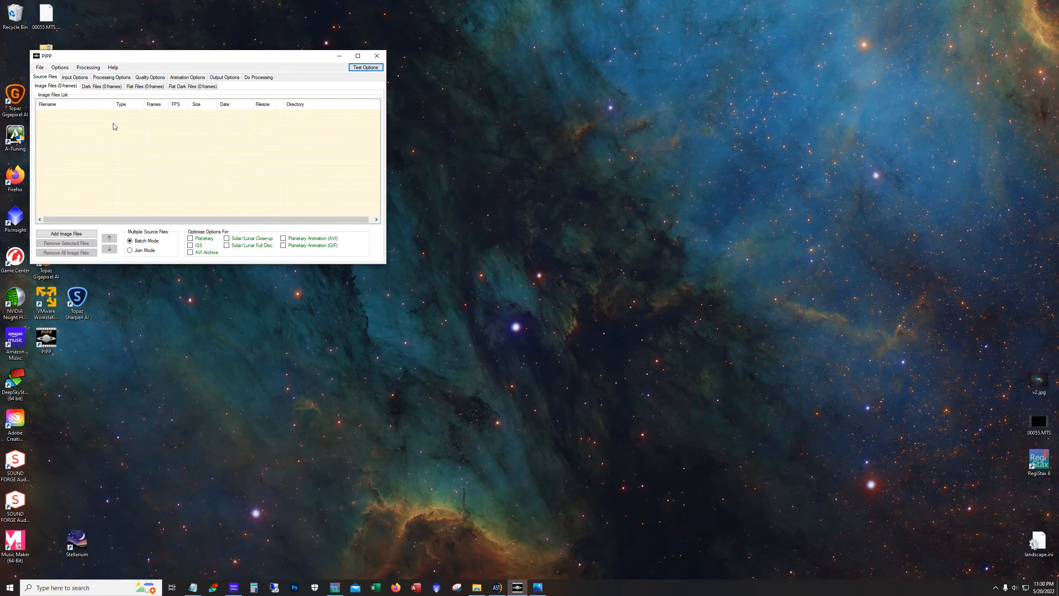
pyautogui.click(497, 587)
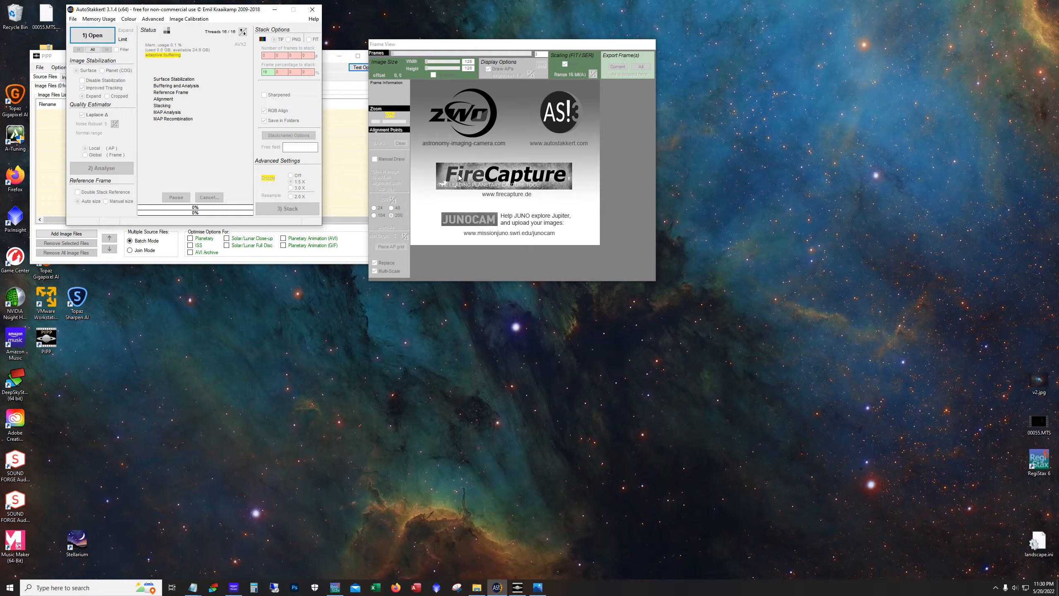
pyautogui.click(274, 9)
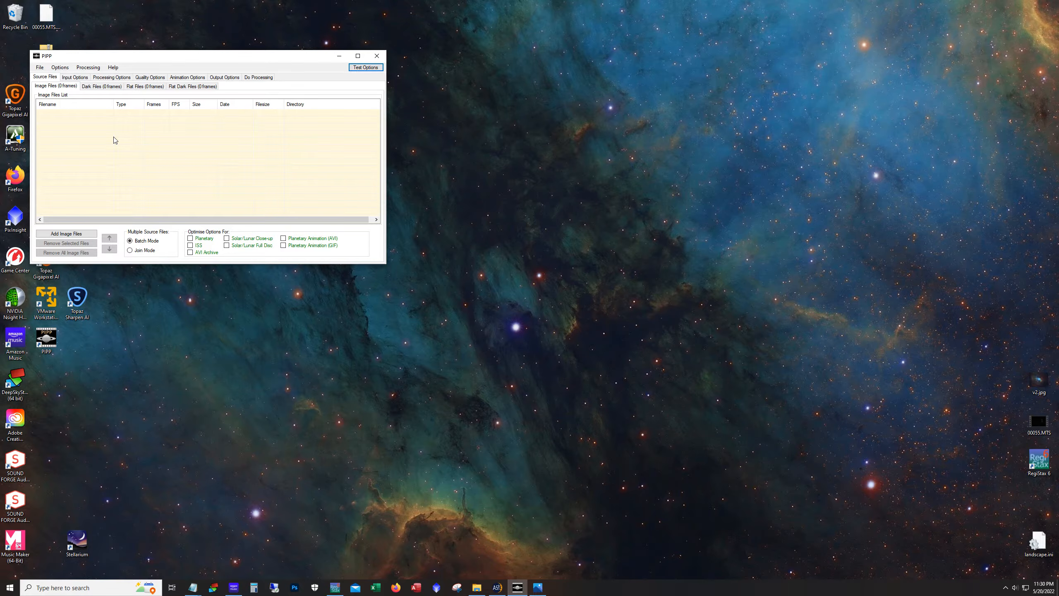
pyautogui.click(497, 587)
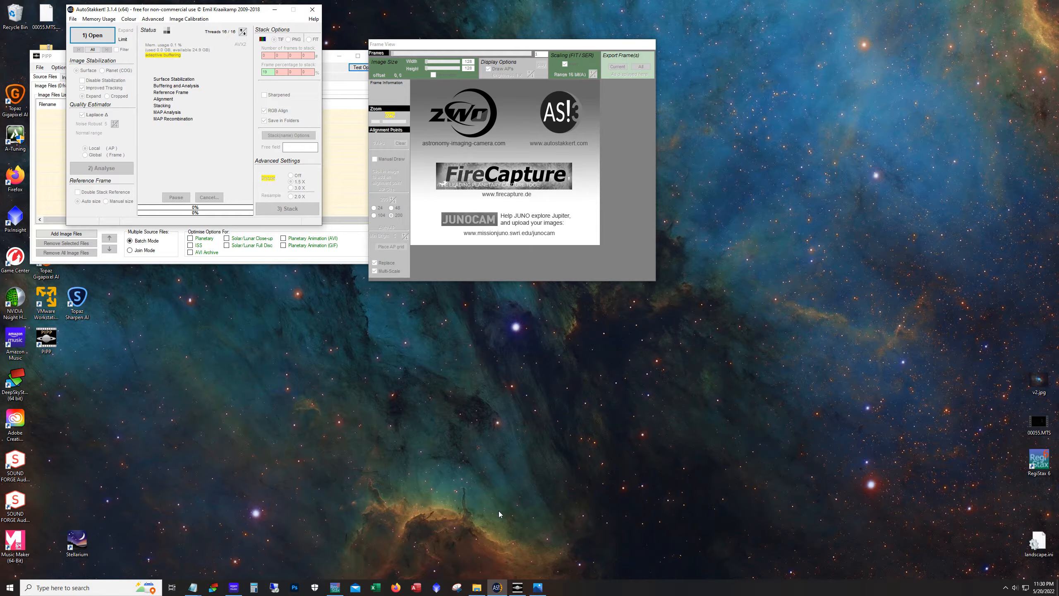
pyautogui.click(335, 587)
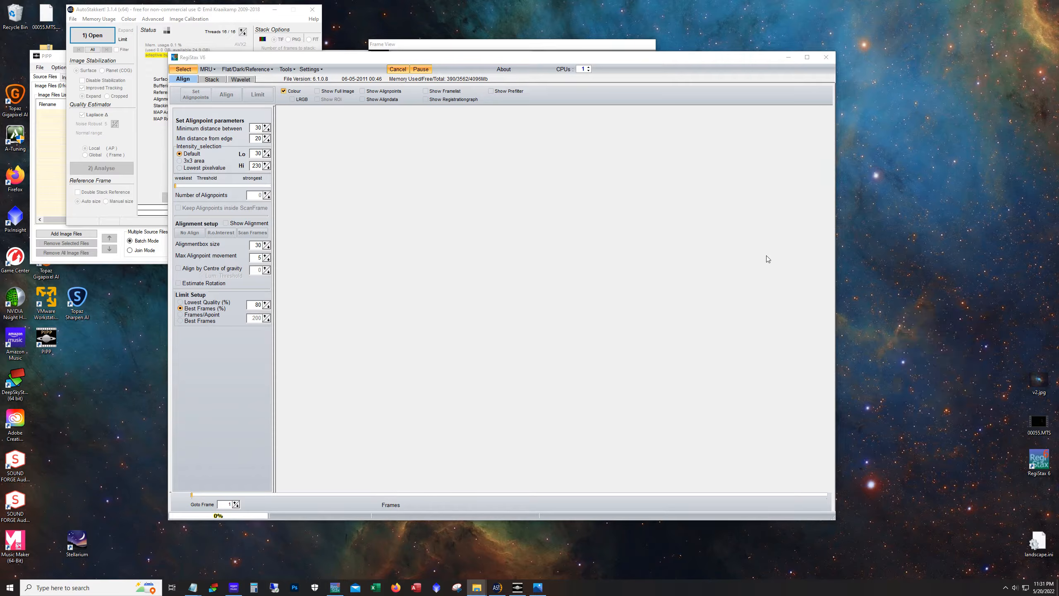
pyautogui.click(788, 58)
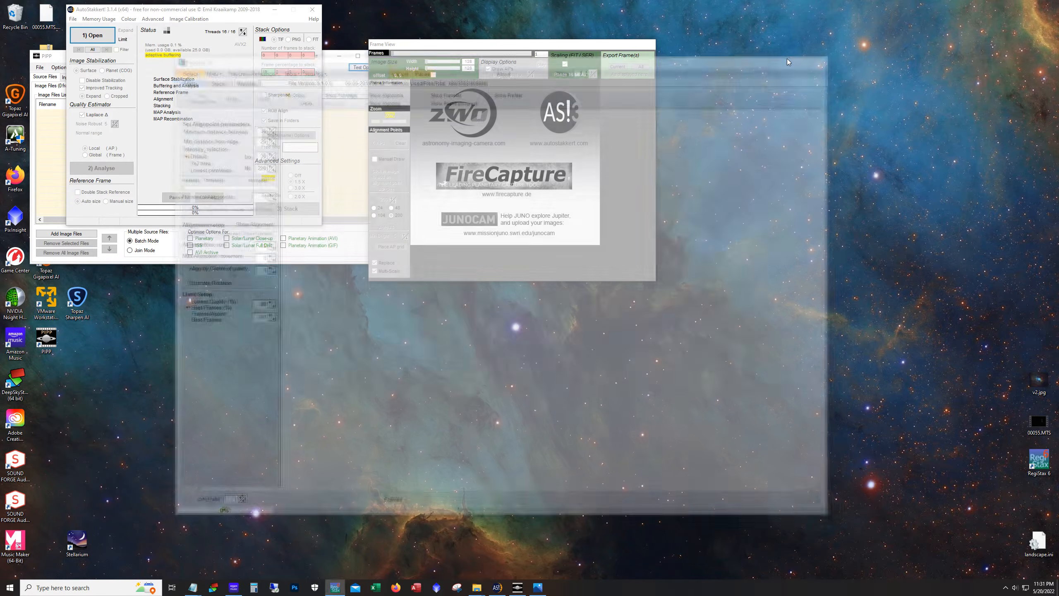
pyautogui.click(282, 13)
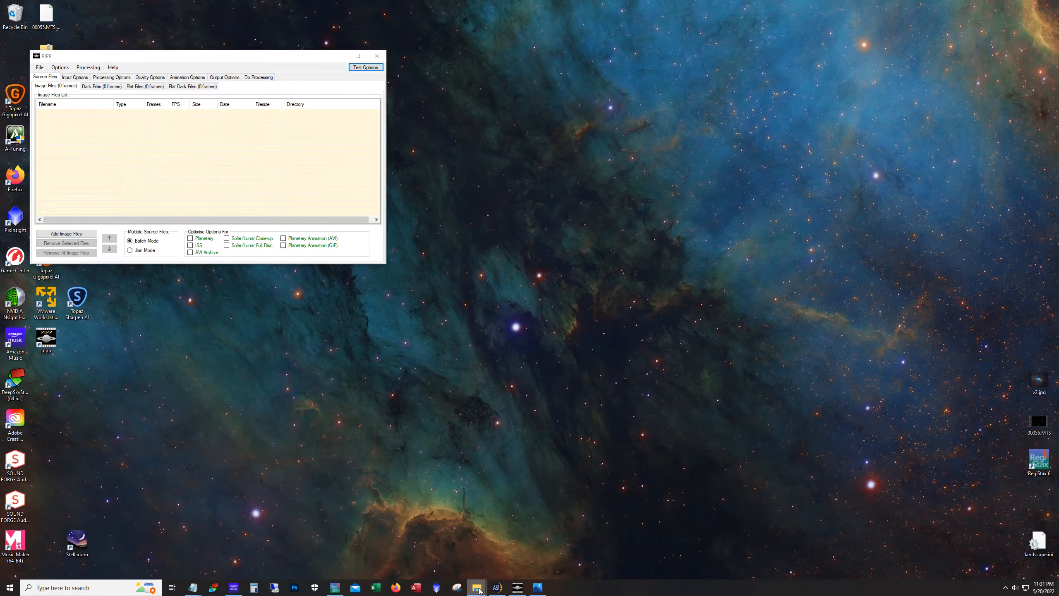
# Open the May22_eclipse folder on the NVME drive in File Explorer and browse its capture files
pyautogui.moveTo(480, 590)
pyautogui.click(520, 550)
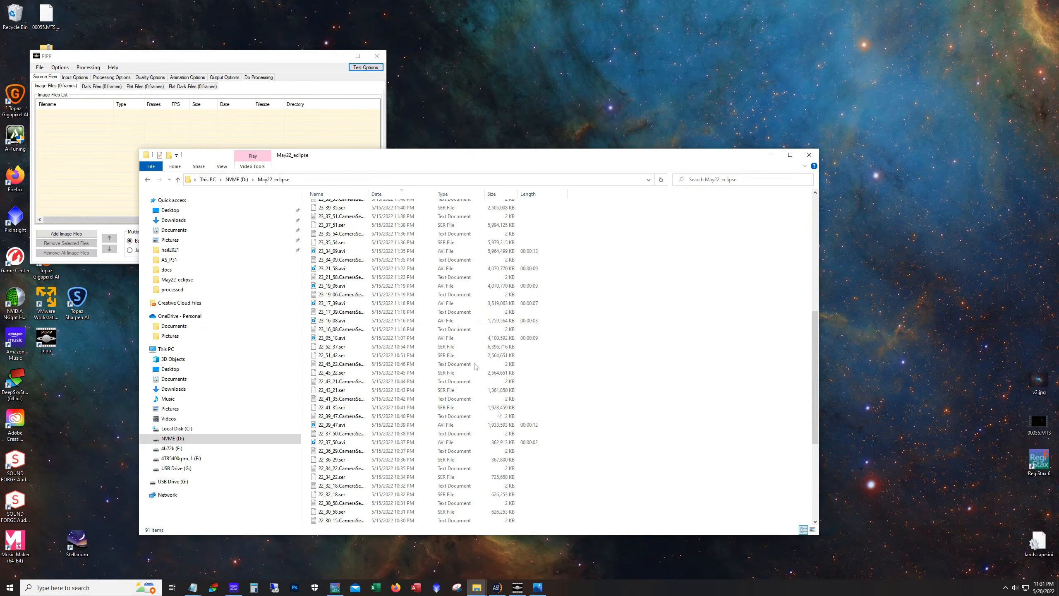
pyautogui.scroll(-3, 453, 368)
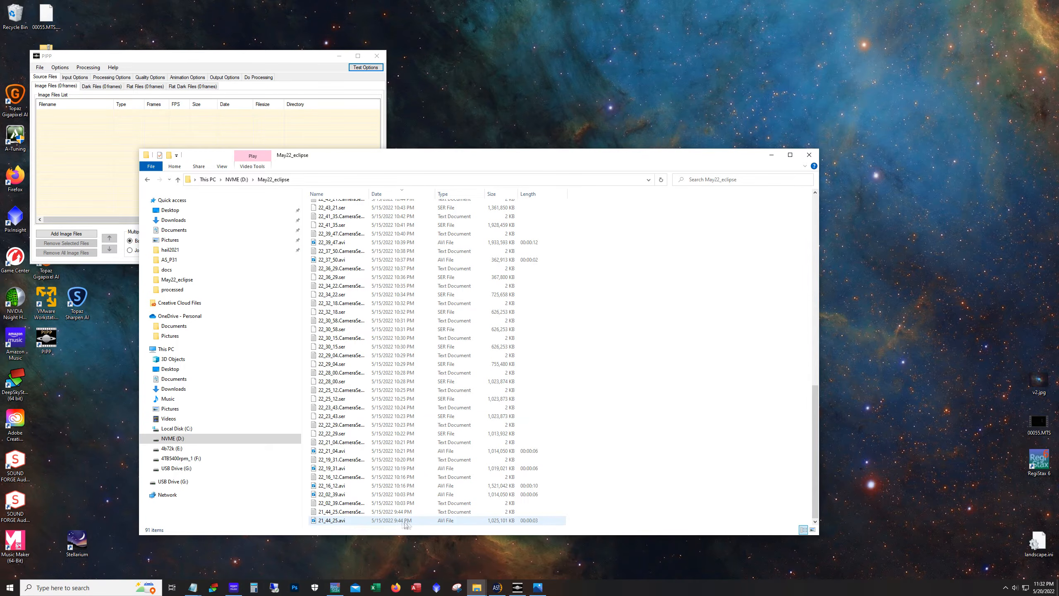
pyautogui.scroll(12, 525, 430)
pyautogui.scroll(1, 524, 430)
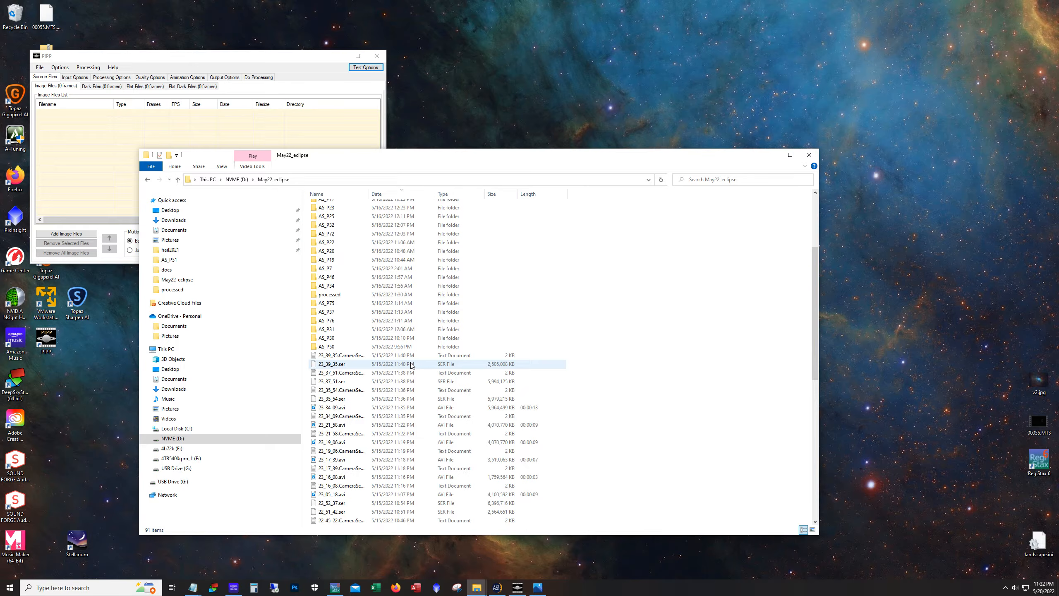
# Add the 23_39_35.ser capture to PIPP's image file list and minimize the file browser
pyautogui.click(411, 365)
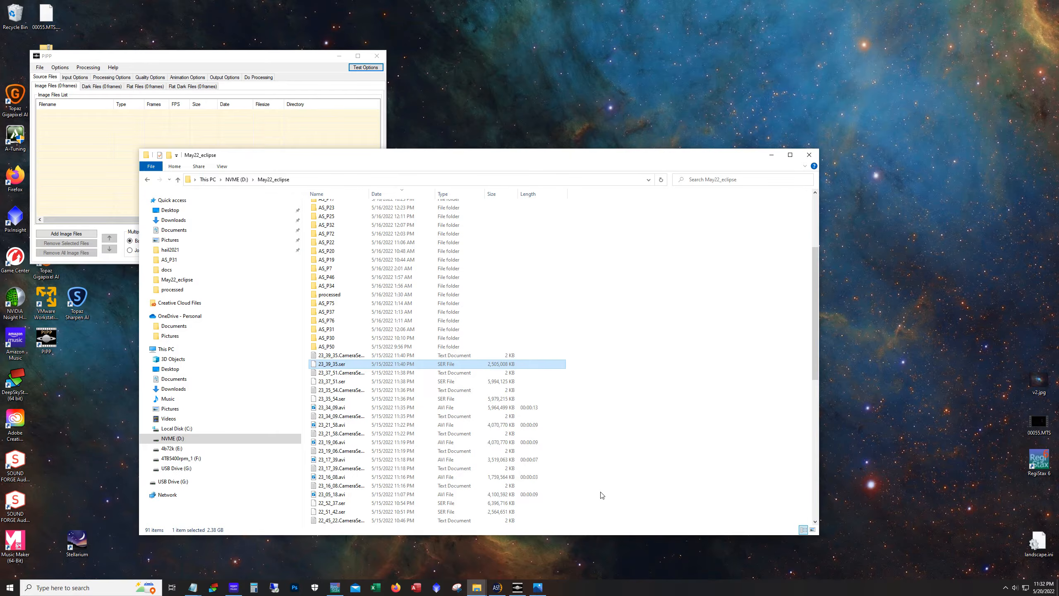
pyautogui.moveTo(380, 154); pyautogui.dragTo(568, 141)
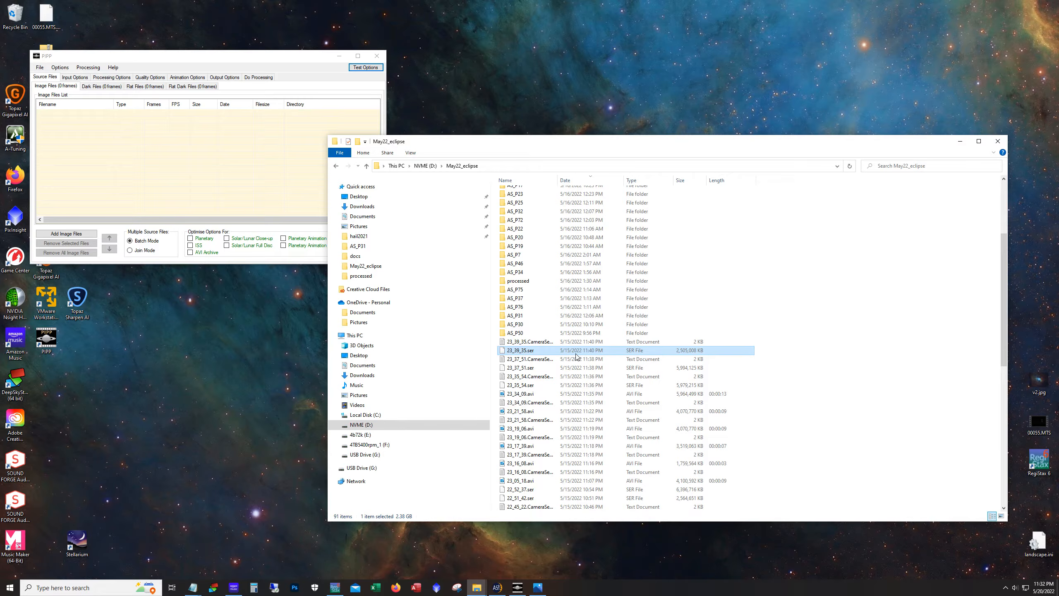
pyautogui.moveTo(577, 356); pyautogui.dragTo(135, 143)
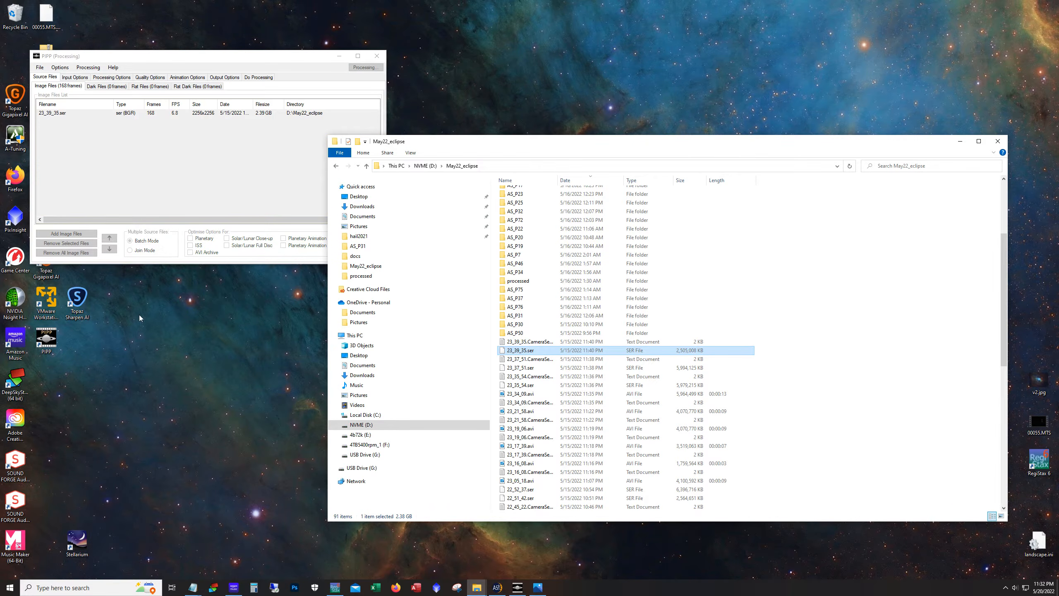
pyautogui.click(960, 141)
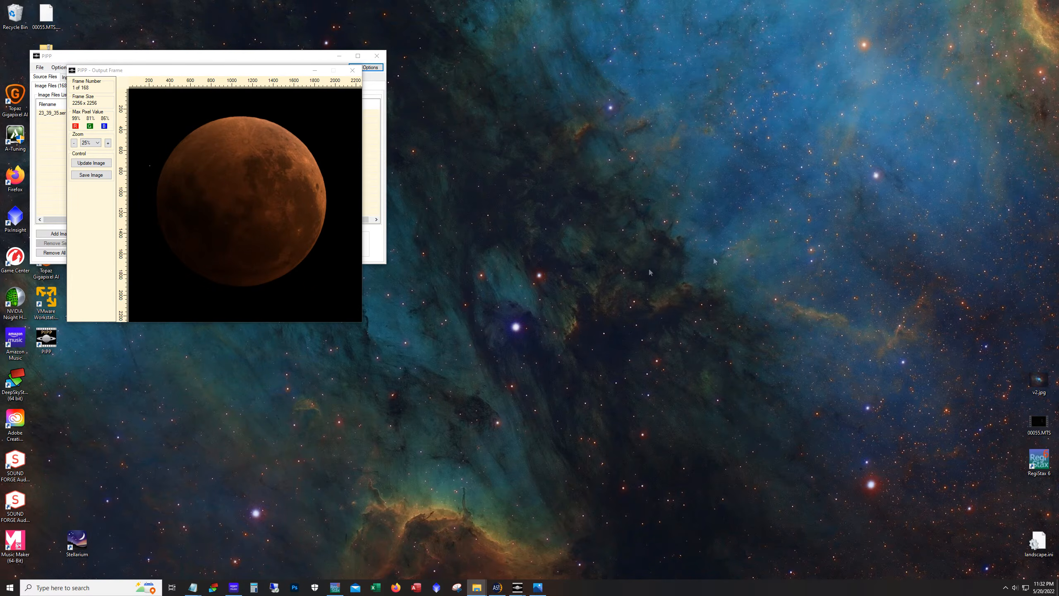
# Move the output frame preview aside and review the input options, keeping the input frame colour on AutoDetect
pyautogui.moveTo(167, 70); pyautogui.dragTo(496, 87)
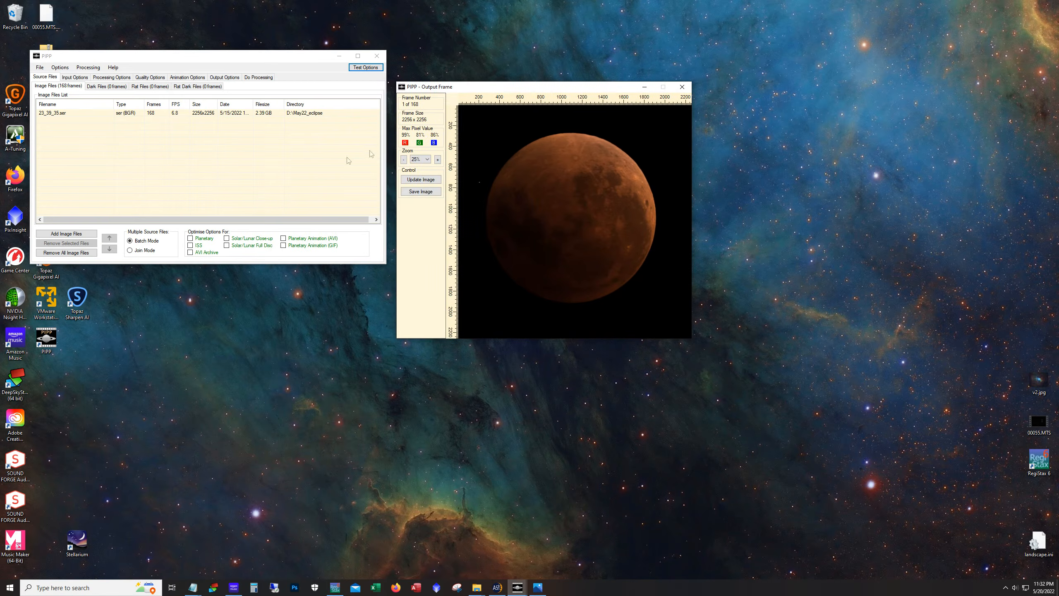
pyautogui.click(105, 117)
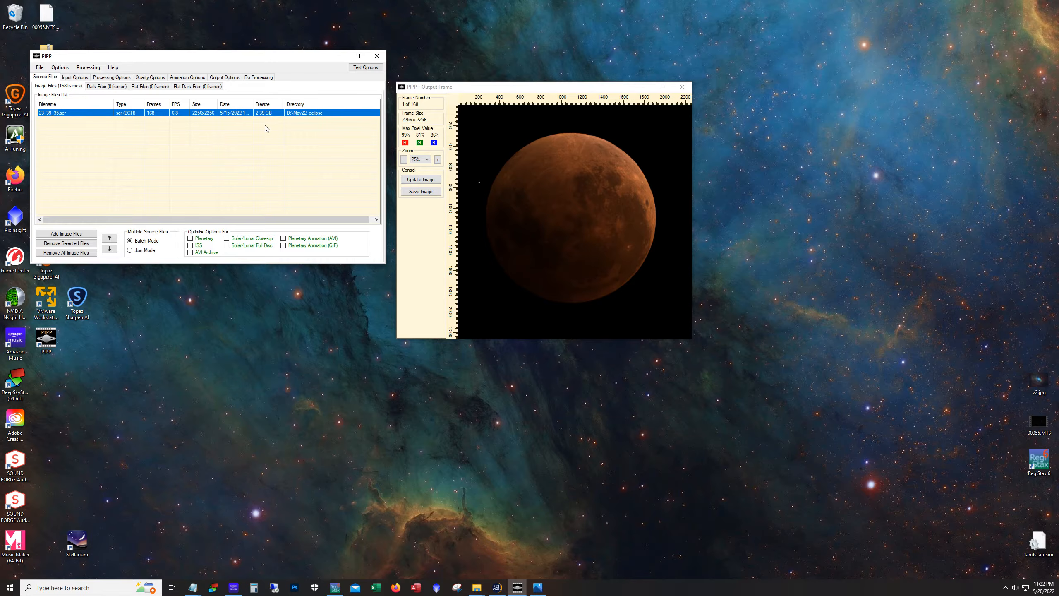
pyautogui.click(107, 79)
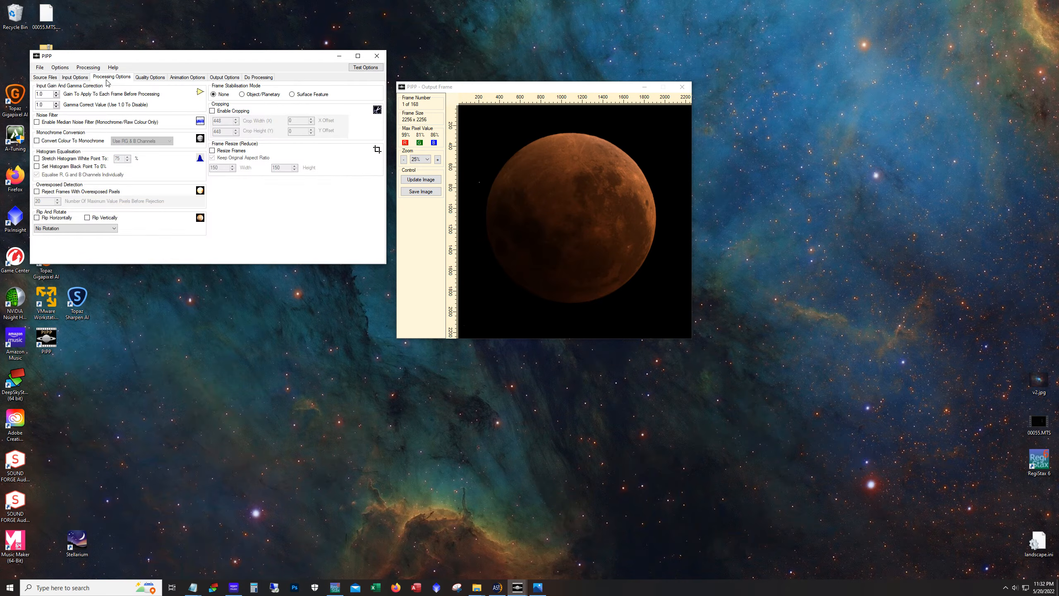
pyautogui.click(76, 78)
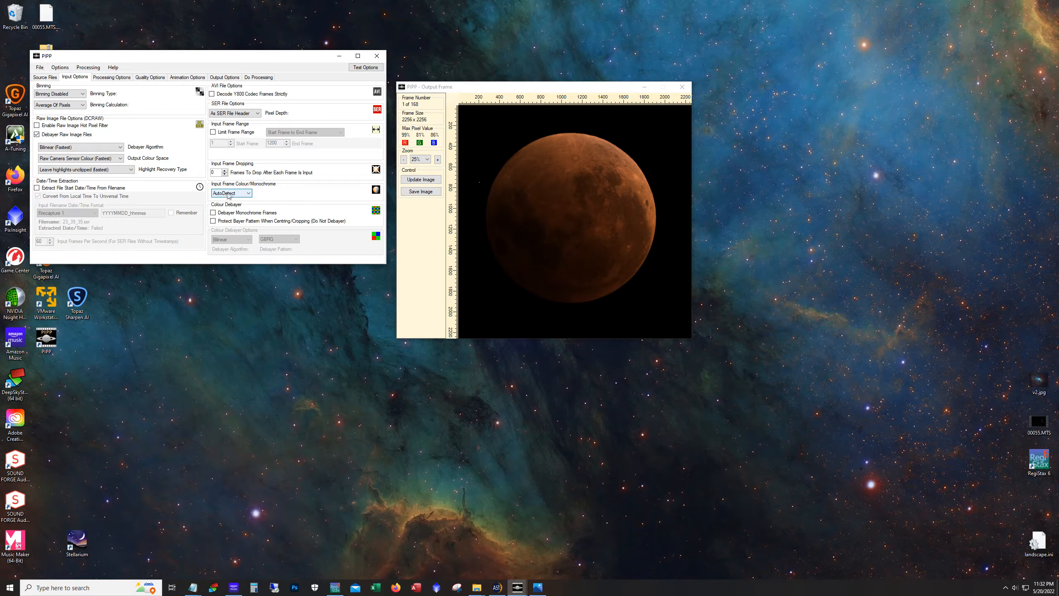
pyautogui.click(246, 193)
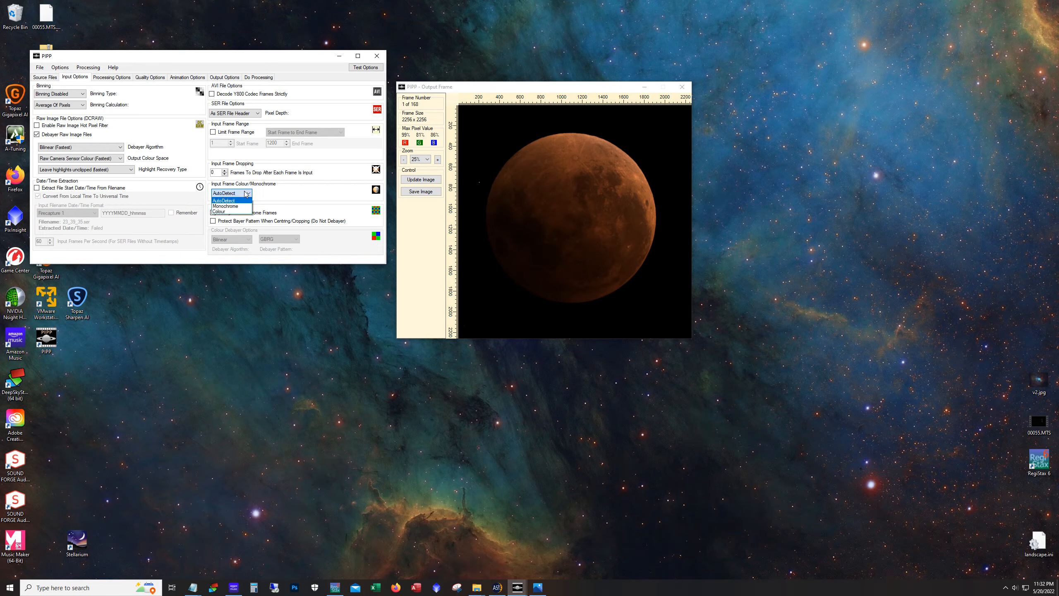
pyautogui.click(234, 200)
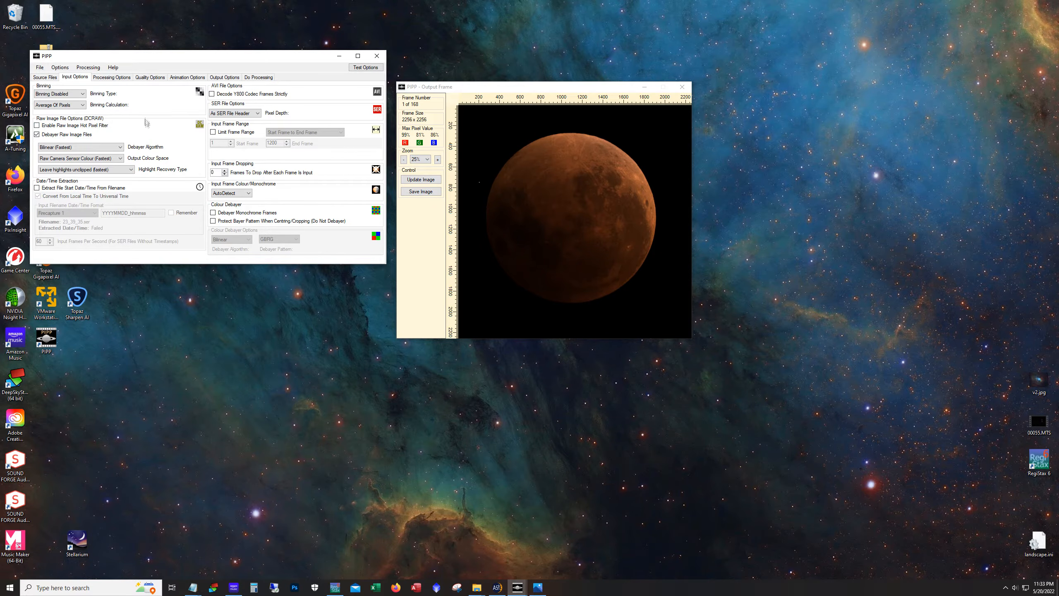
# Raise the gamma correction value to 1.7 and update the preview image
pyautogui.click(99, 78)
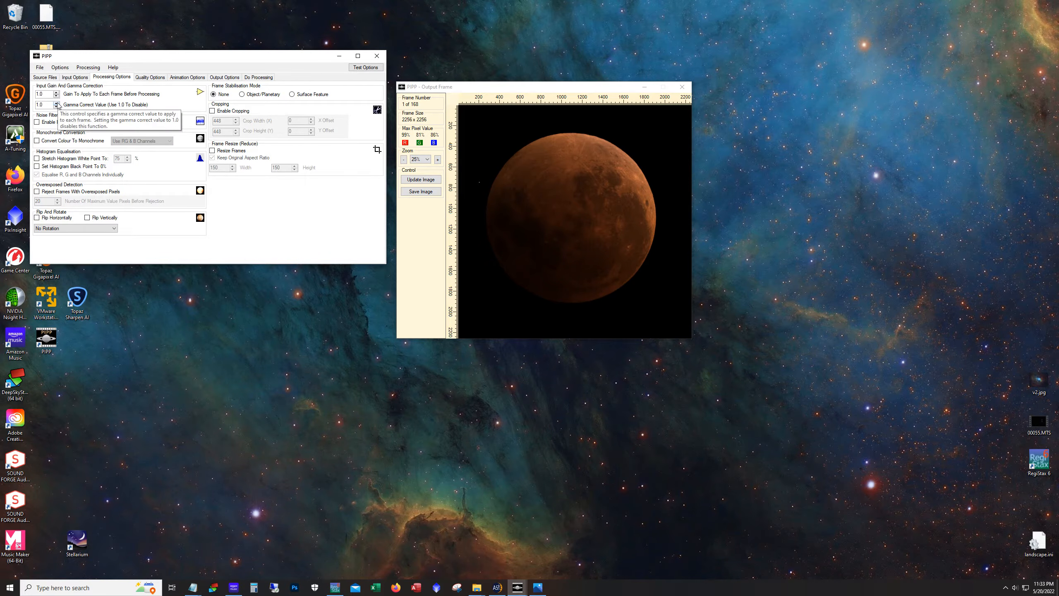
pyautogui.click(57, 103)
pyautogui.click(57, 103)
pyautogui.click(56, 103)
pyautogui.click(57, 102)
pyautogui.click(57, 103)
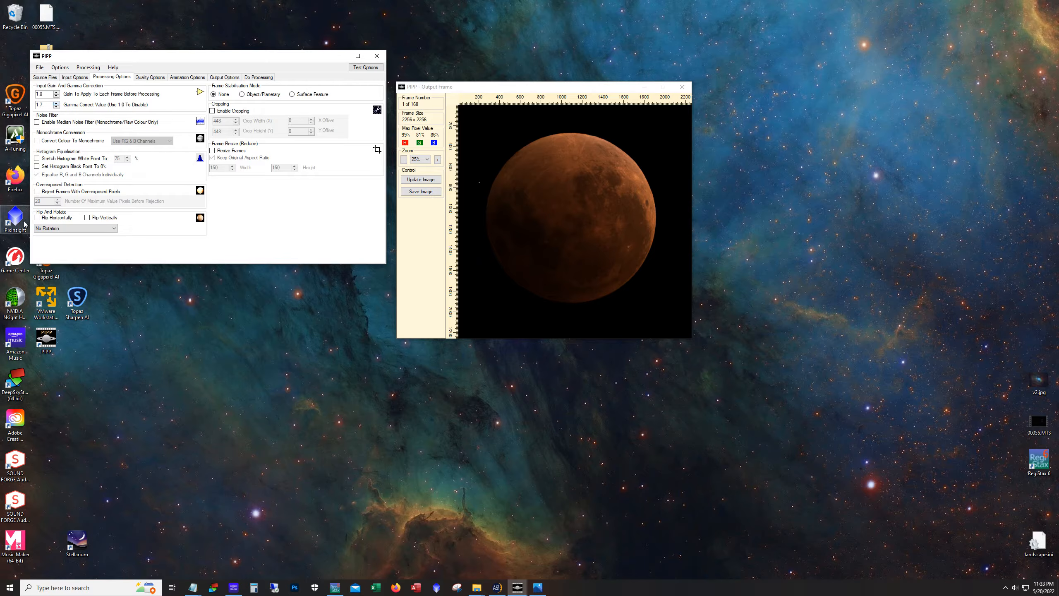
pyautogui.click(422, 180)
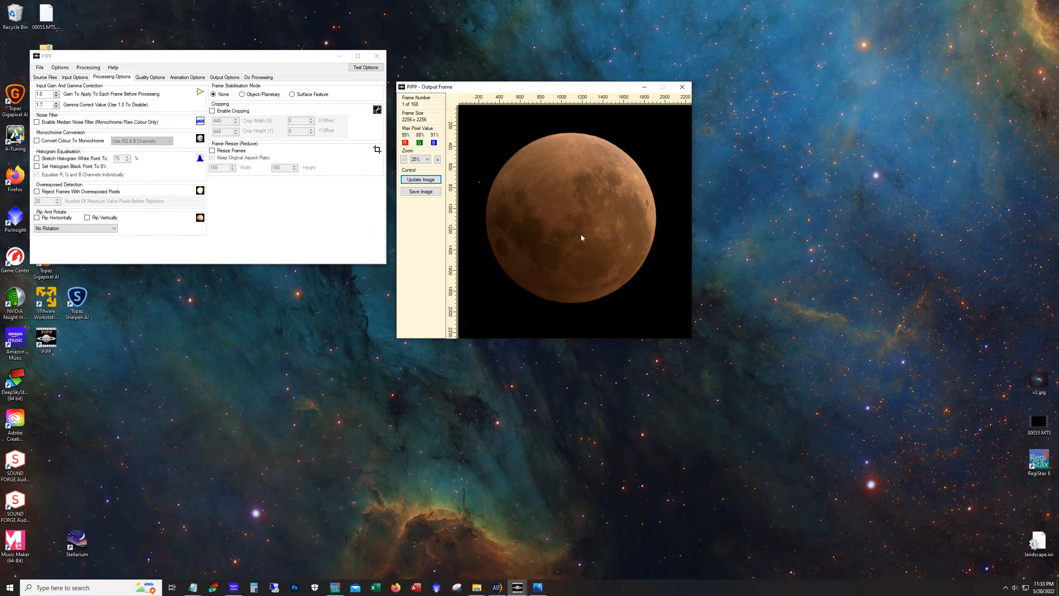
# Lower the gamma correction value to 1.2, updating the preview image after each change
pyautogui.click(56, 106)
pyautogui.click(56, 106)
pyautogui.click(420, 179)
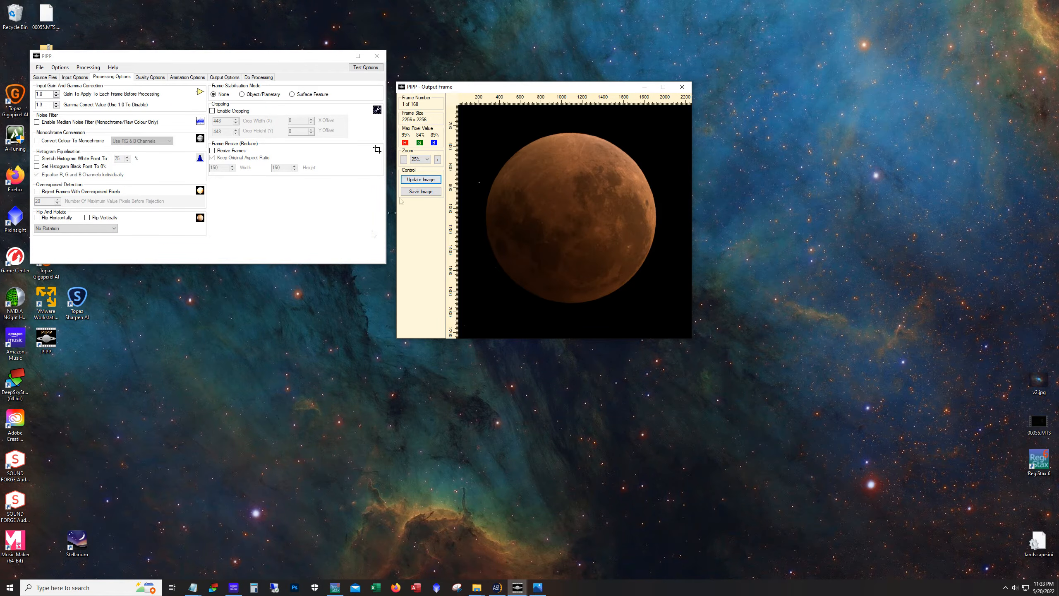
pyautogui.click(56, 106)
pyautogui.click(421, 179)
# Raise the input gain to 1.5 and update the preview image
pyautogui.click(56, 92)
pyautogui.click(56, 92)
pyautogui.click(57, 92)
pyautogui.click(408, 180)
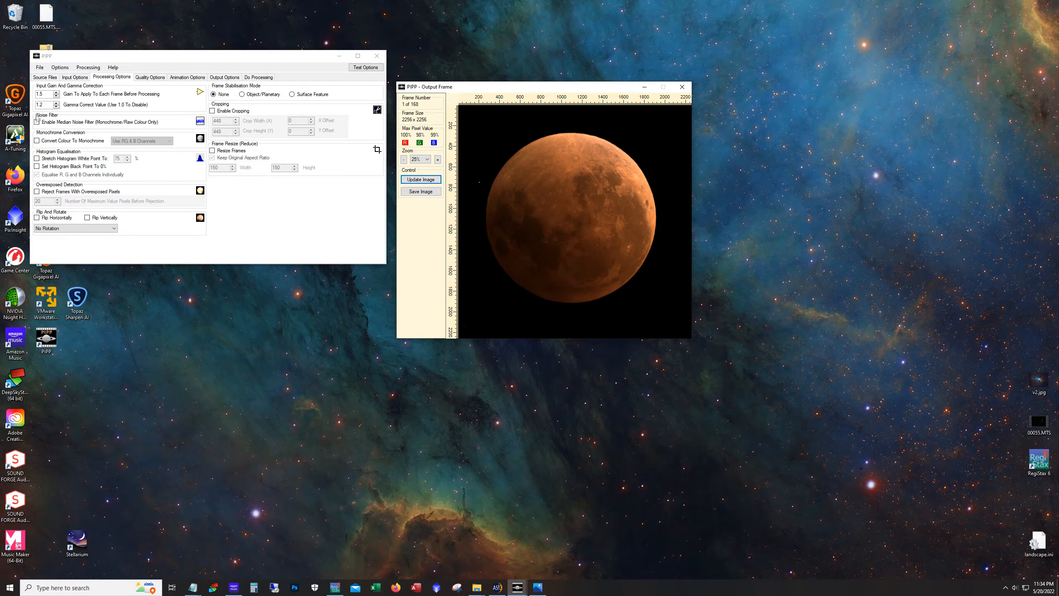
# Set the input gain to 1.2 and update the preview image
pyautogui.click(56, 93)
pyautogui.click(56, 93)
pyautogui.click(56, 93)
pyautogui.click(56, 96)
pyautogui.click(57, 95)
pyautogui.click(421, 180)
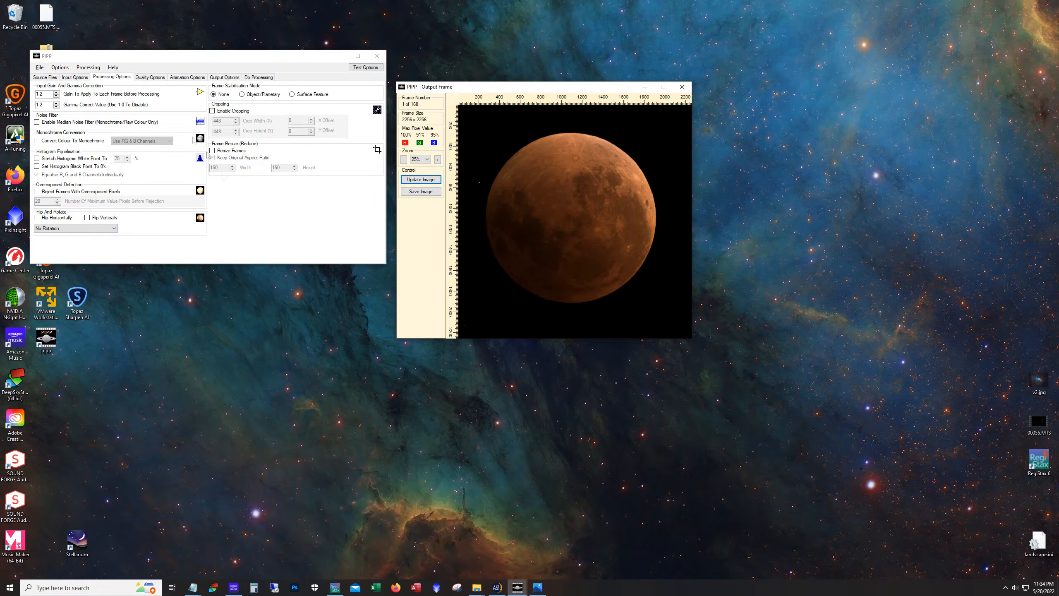
# Review the quality, animation and output options tabs
pyautogui.click(151, 77)
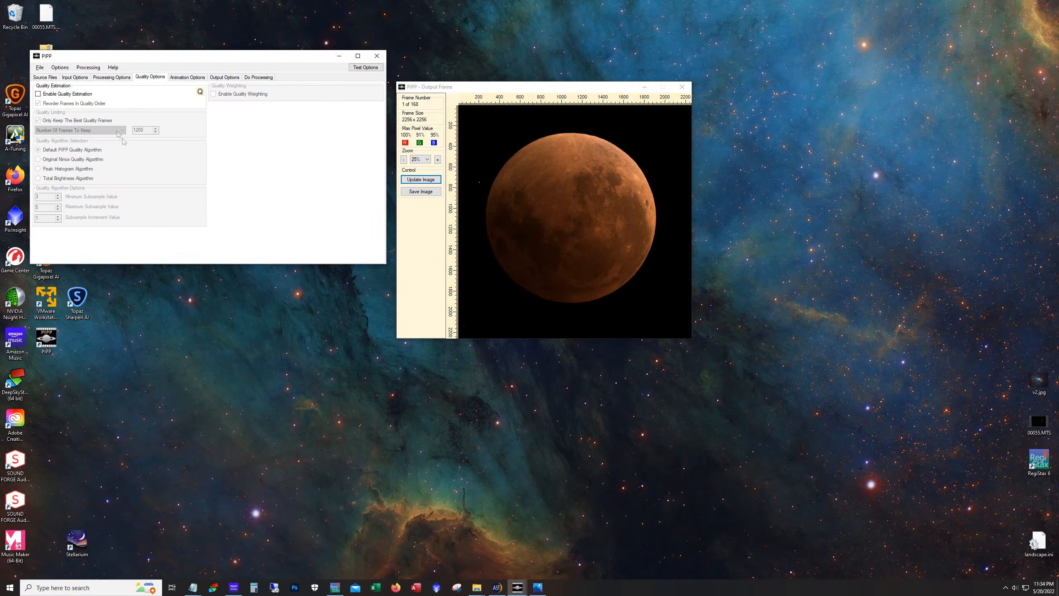
pyautogui.click(175, 79)
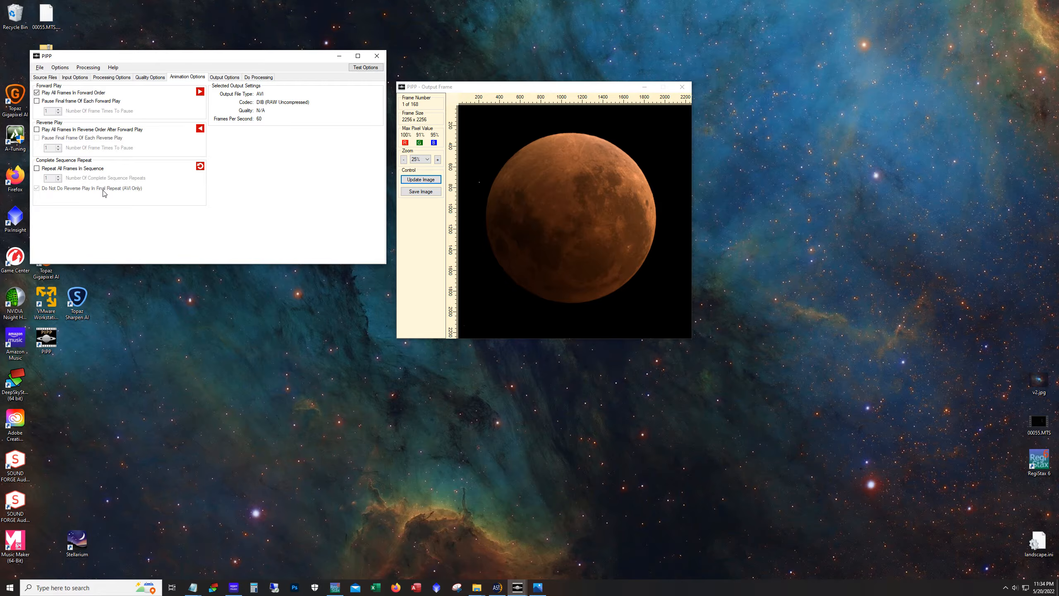
pyautogui.click(224, 78)
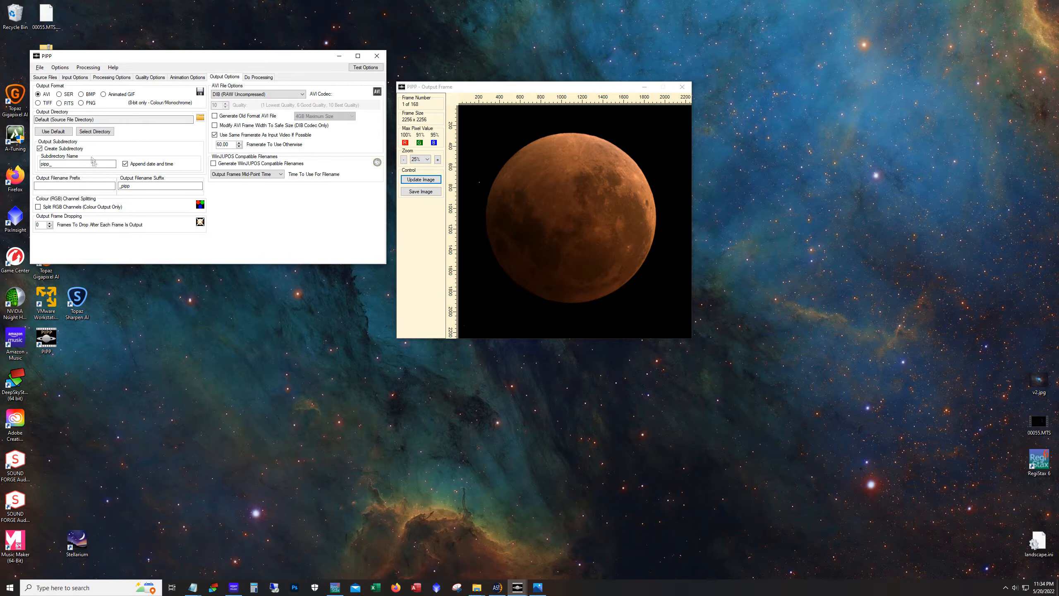
# Start processing the capture into an output file
pyautogui.click(258, 78)
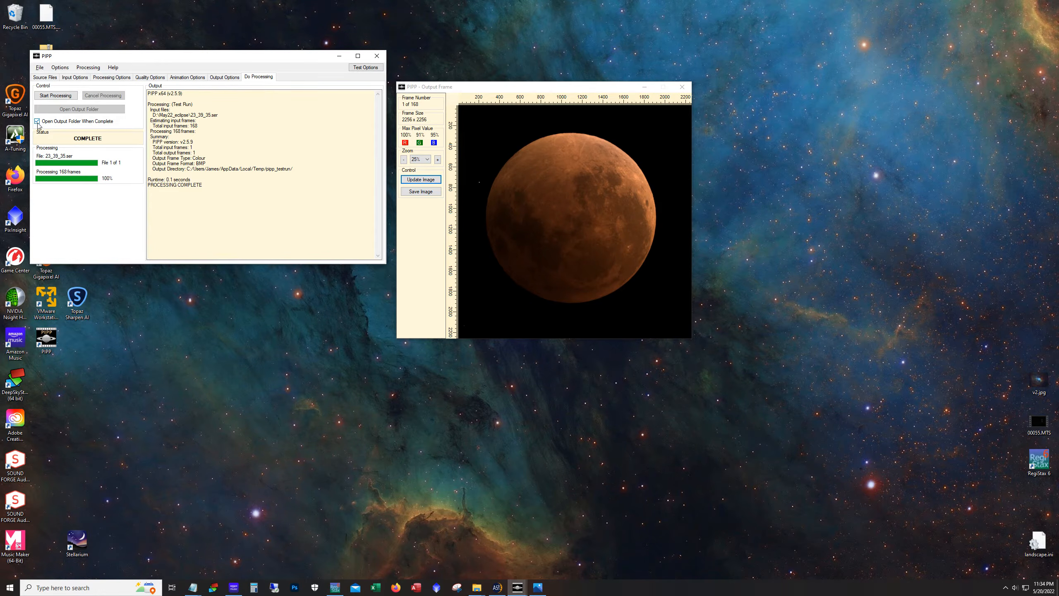
pyautogui.click(69, 97)
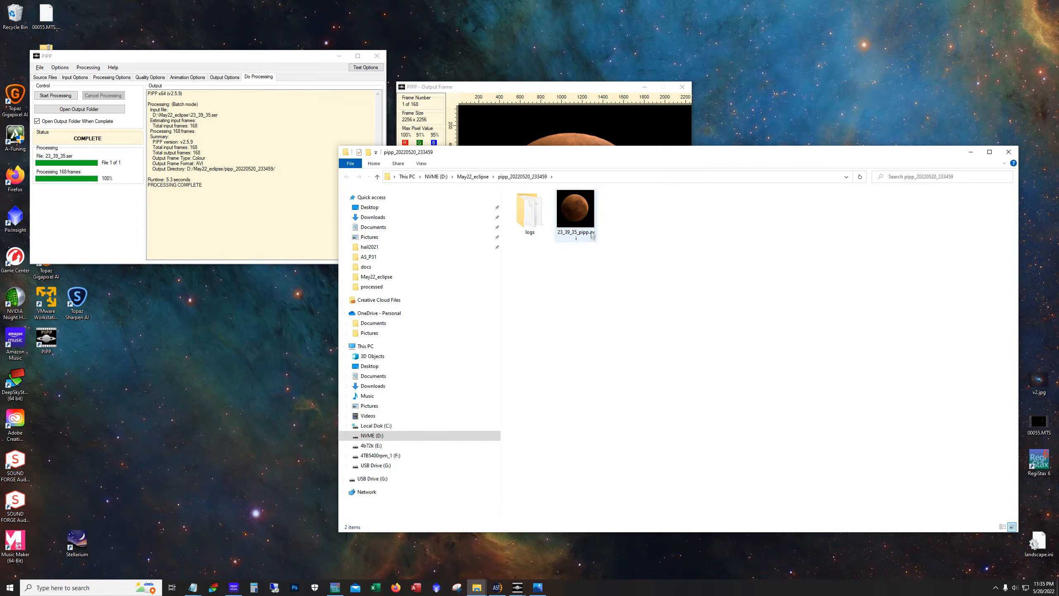
# Play the processed 23_39_35_pipp.avi video from the output folder, then close the player
pyautogui.click(588, 221)
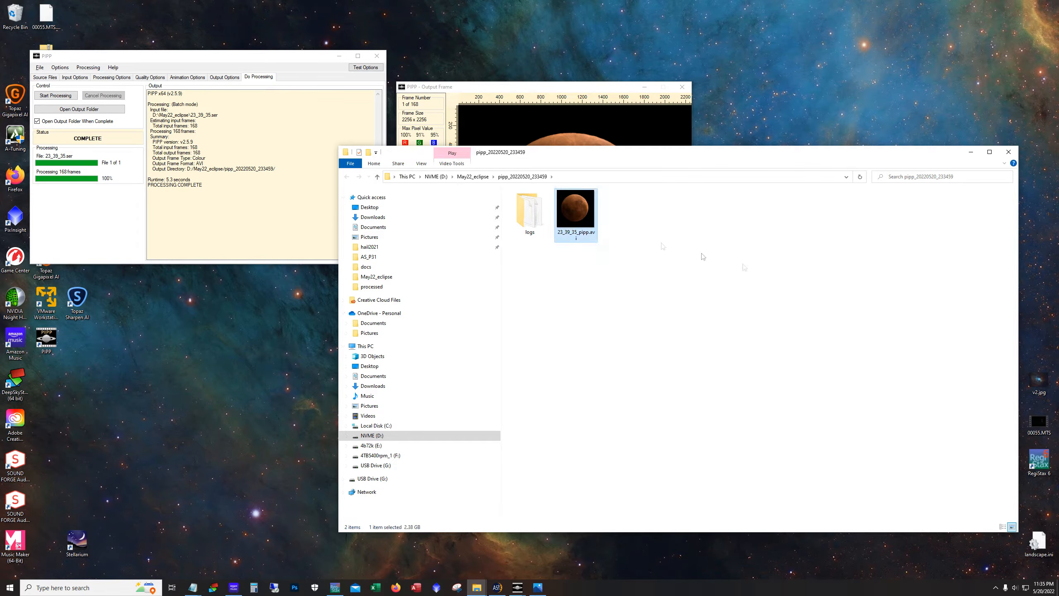
pyautogui.doubleClick(587, 212)
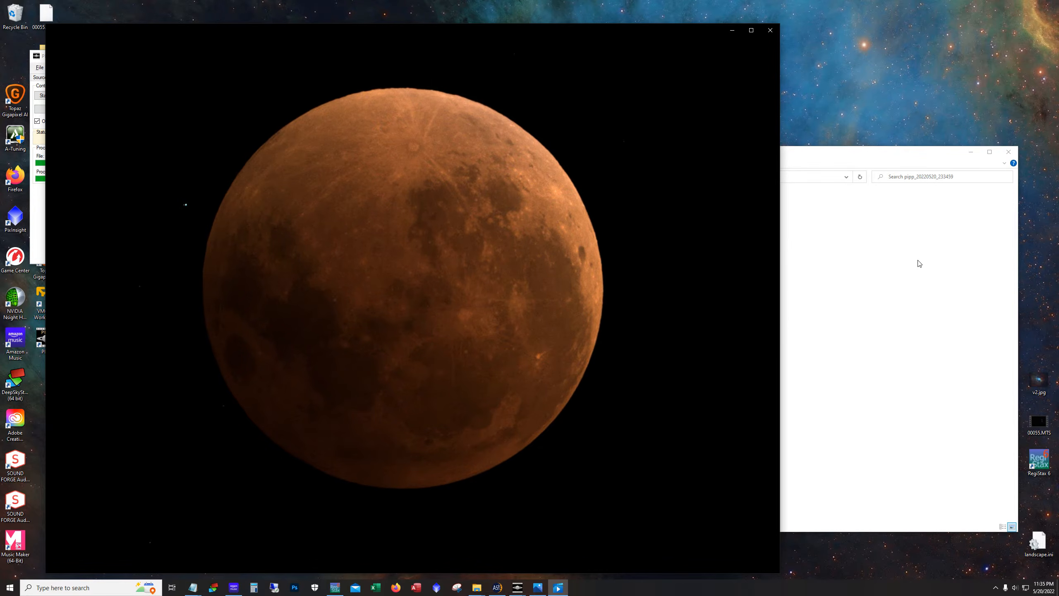
pyautogui.click(770, 30)
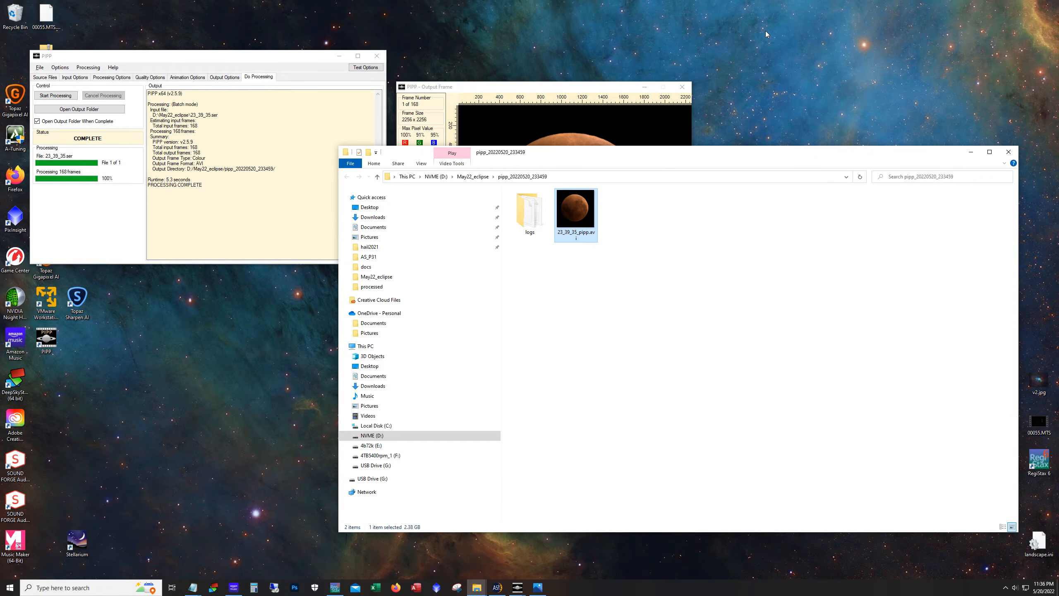
# Minimize the PIPP and output frame windows and launch AutoStakkert
pyautogui.click(339, 55)
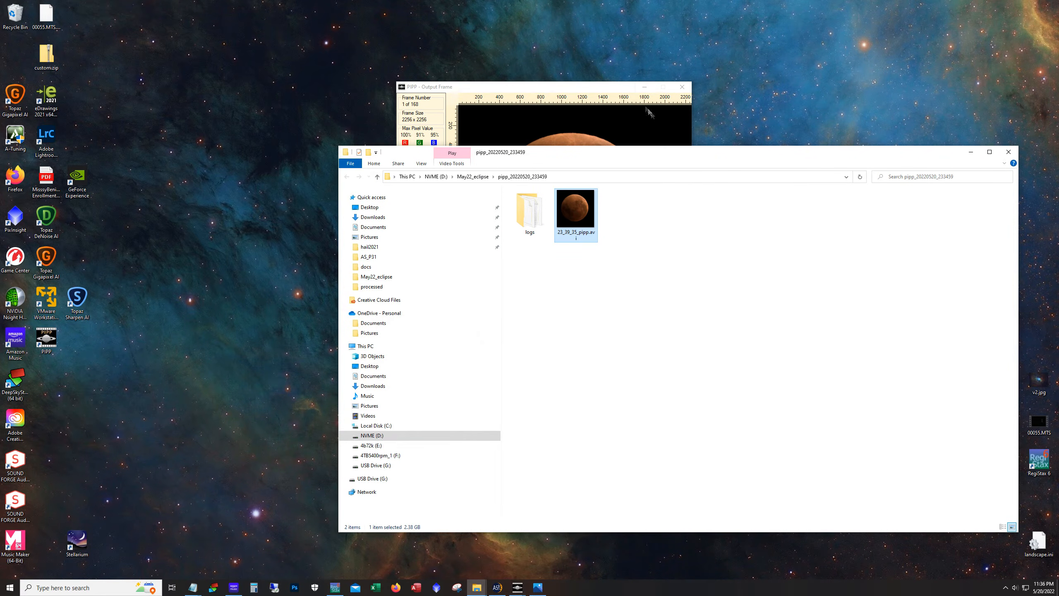
pyautogui.click(644, 86)
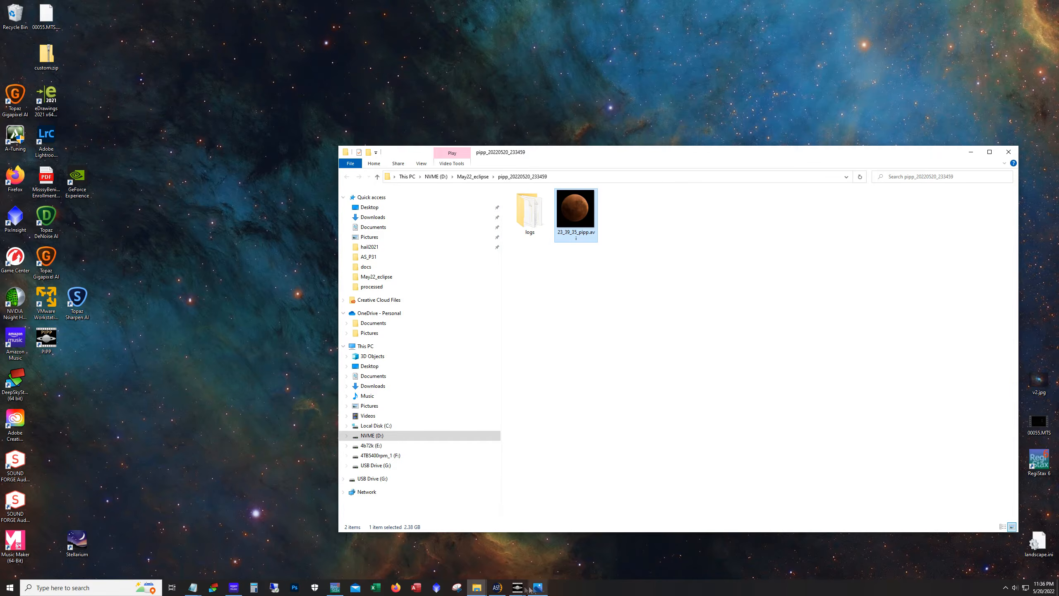
pyautogui.click(504, 587)
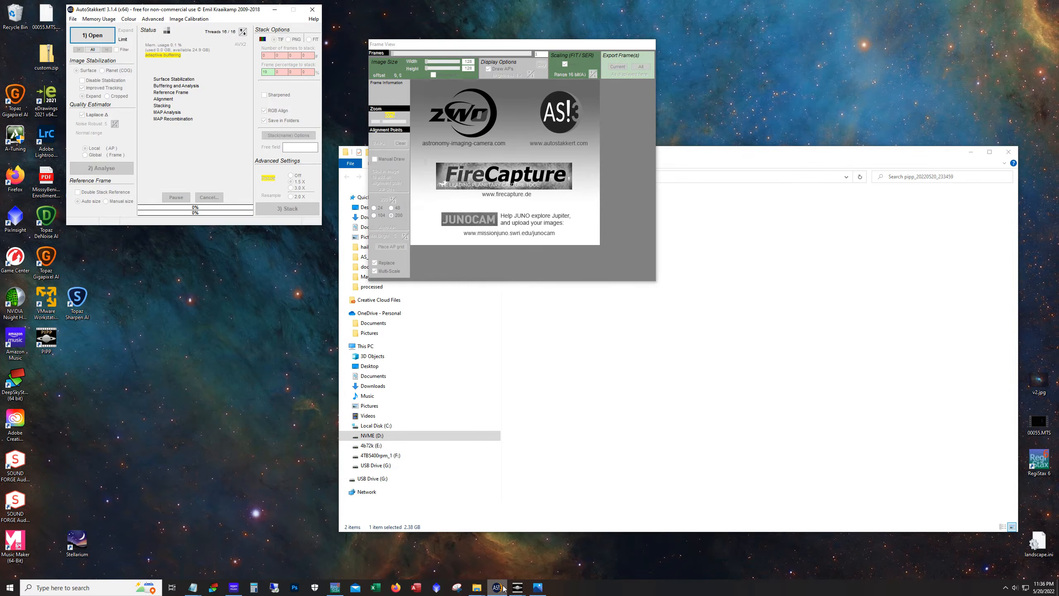
# Load 23_39_35_pipp.avi into AutoStakkert and move its frame view window to the top of the screen
pyautogui.click(669, 378)
pyautogui.click(578, 213)
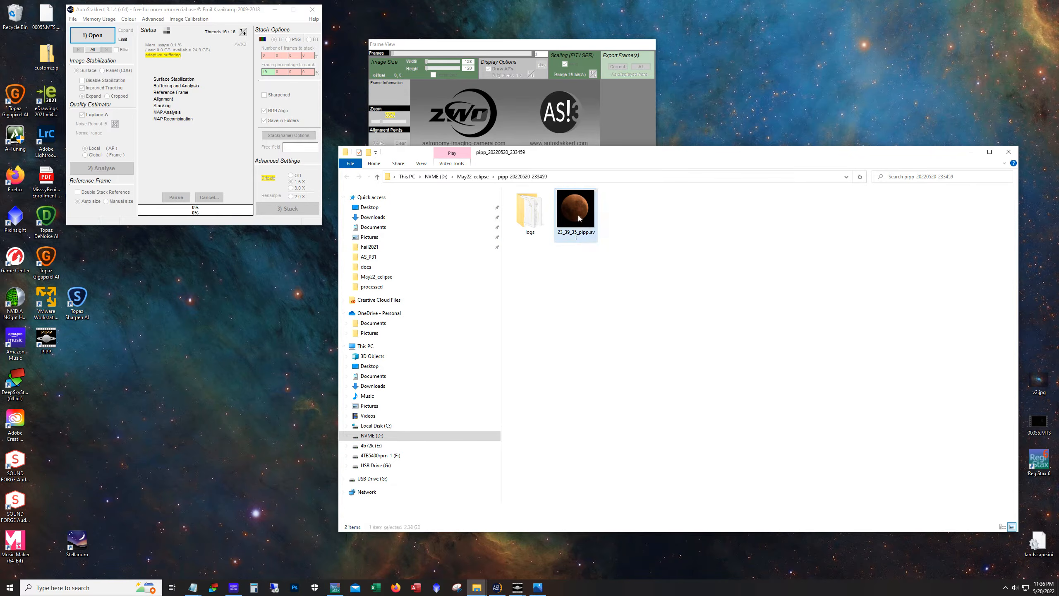
pyautogui.click(971, 153)
pyautogui.moveTo(719, 47); pyautogui.dragTo(695, 18)
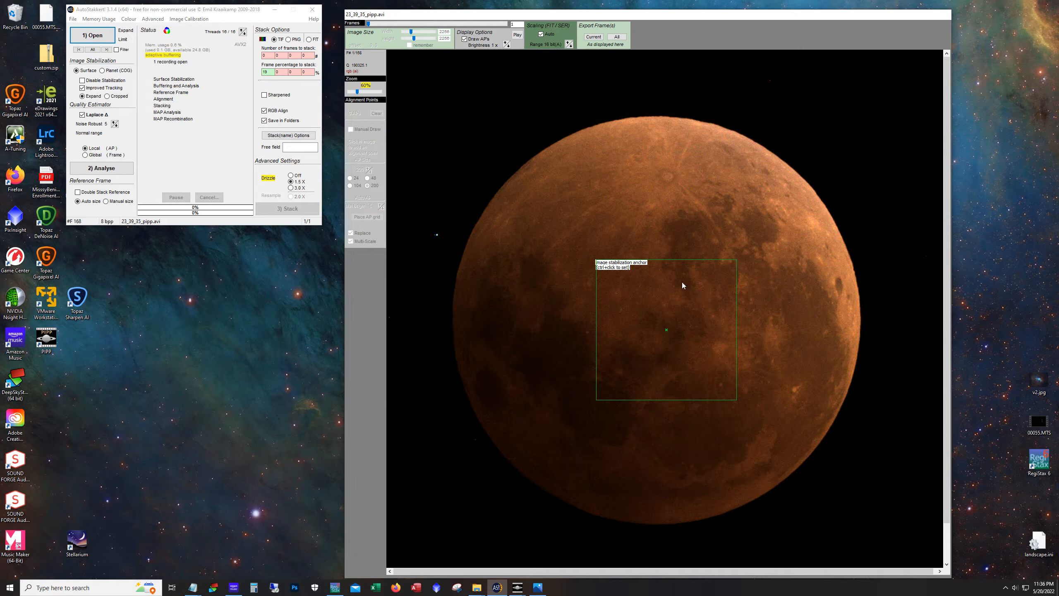
# Place the image stabilization anchor on the upper right of the lunar disk and analyse the frames
pyautogui.keyDown('ctrl'); pyautogui.click(555, 246); pyautogui.keyUp('ctrl')
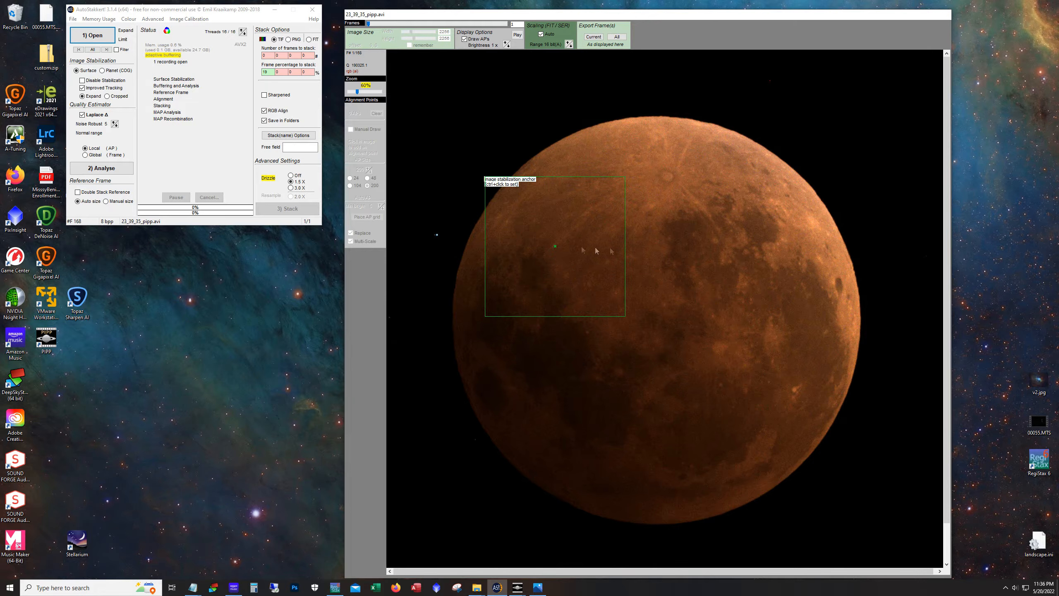
pyautogui.keyDown('ctrl'); pyautogui.click(732, 233); pyautogui.keyUp('ctrl')
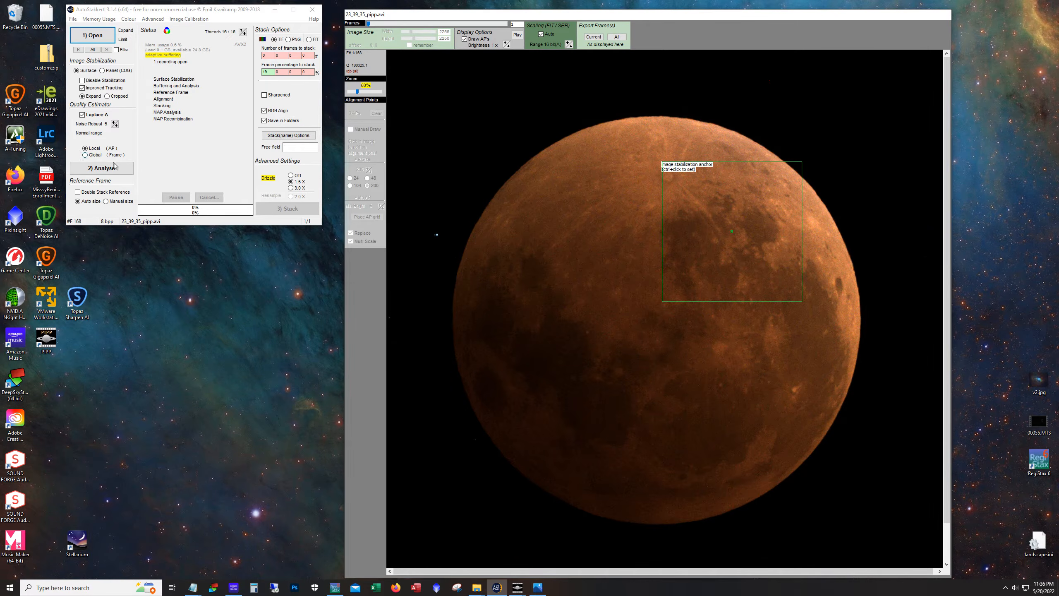
pyautogui.click(99, 170)
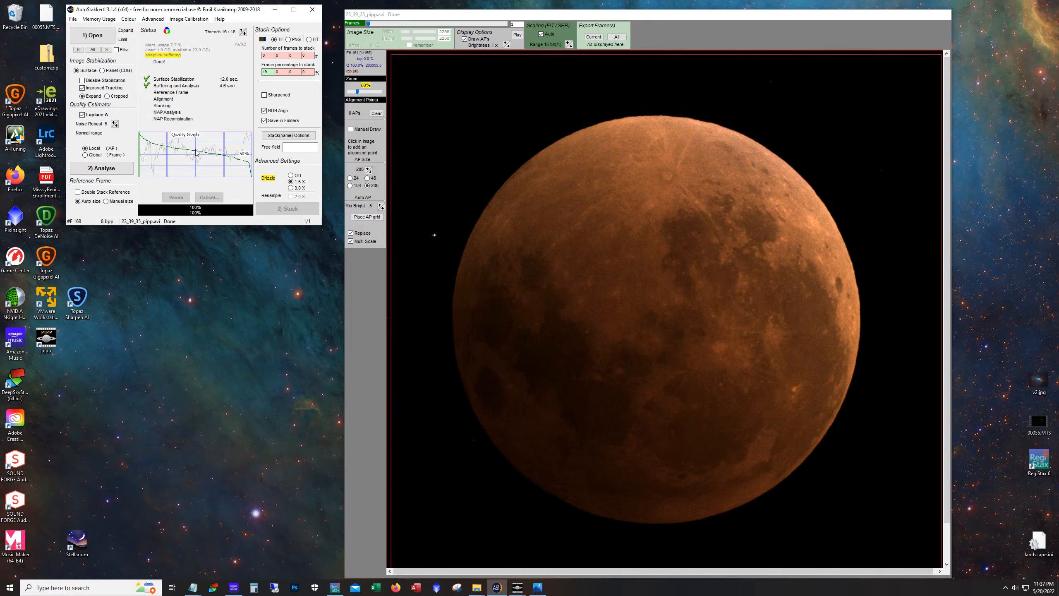
# Set the frame percentage to stack to 10
pyautogui.click(269, 72)
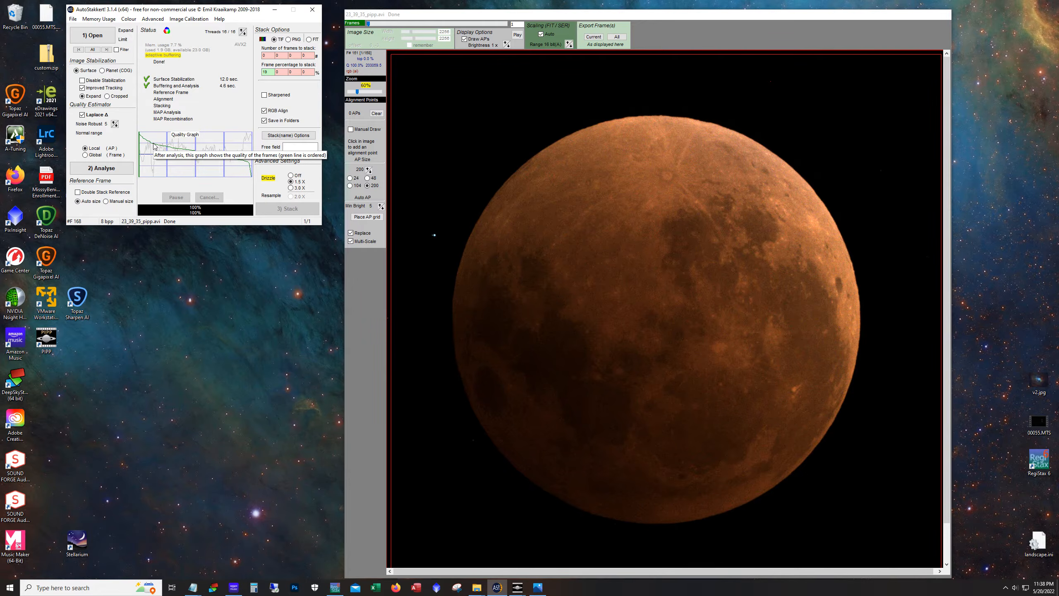
pyautogui.doubleClick(275, 74)
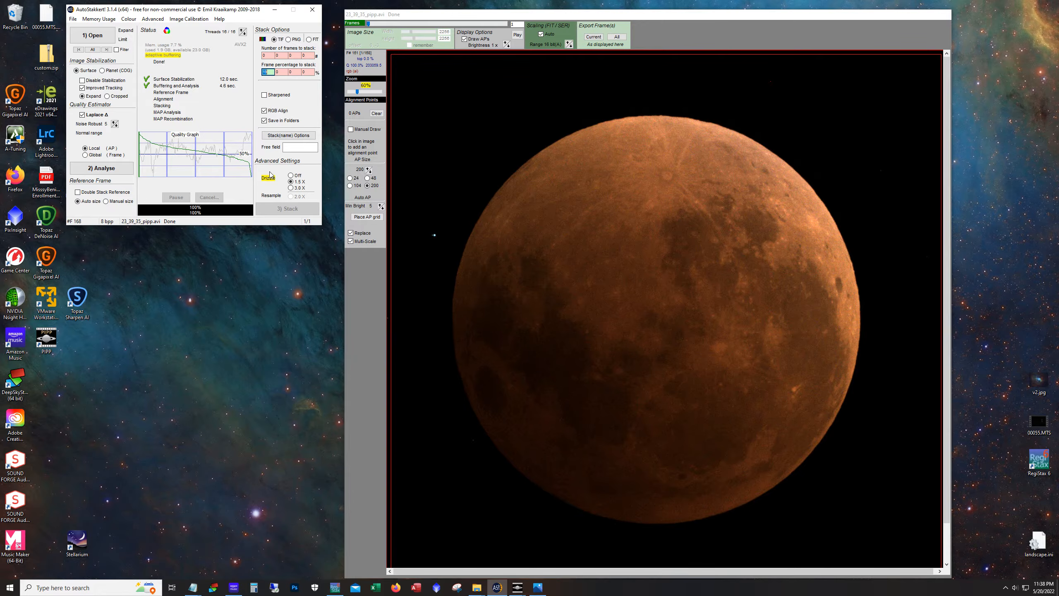
pyautogui.write('1')
pyautogui.click(583, 155)
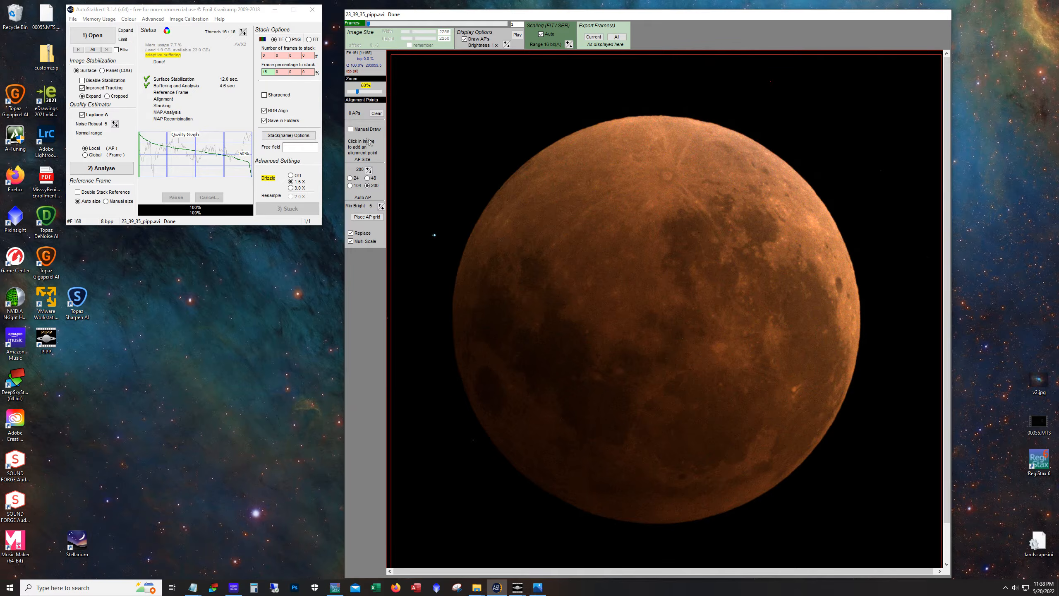
# Enable manual alignment point drawing and draw alignment boxes down the moon's left side
pyautogui.click(351, 129)
pyautogui.click(351, 130)
pyautogui.click(351, 130)
pyautogui.click(548, 134)
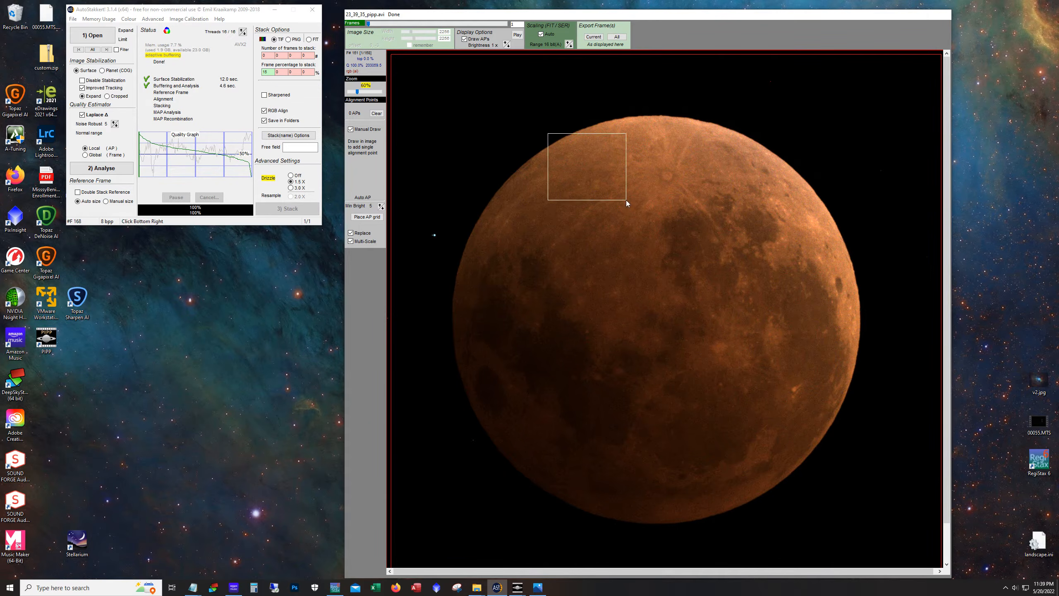
pyautogui.click(645, 224)
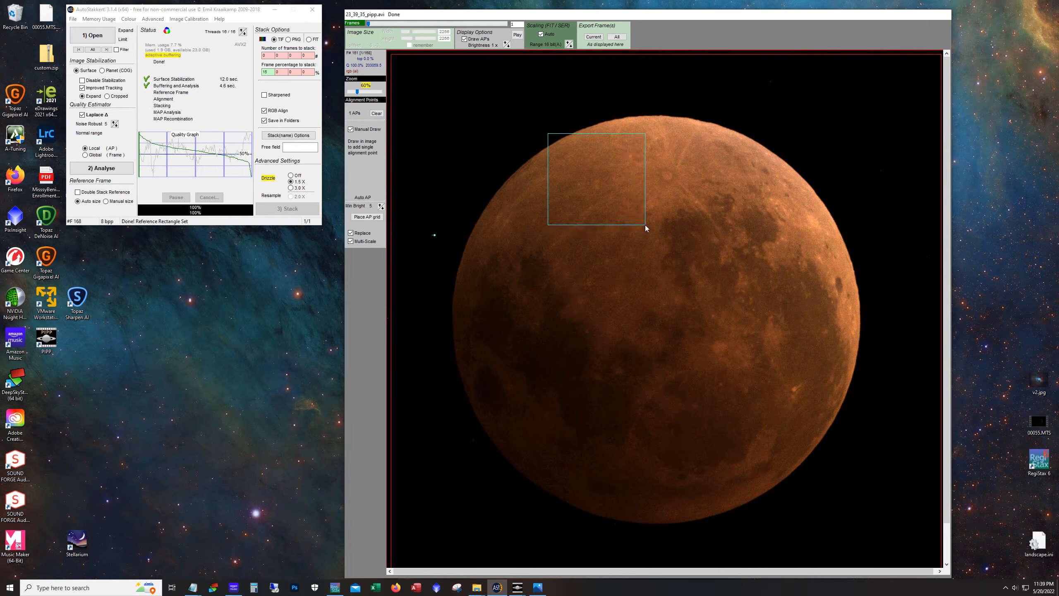
pyautogui.click(489, 193)
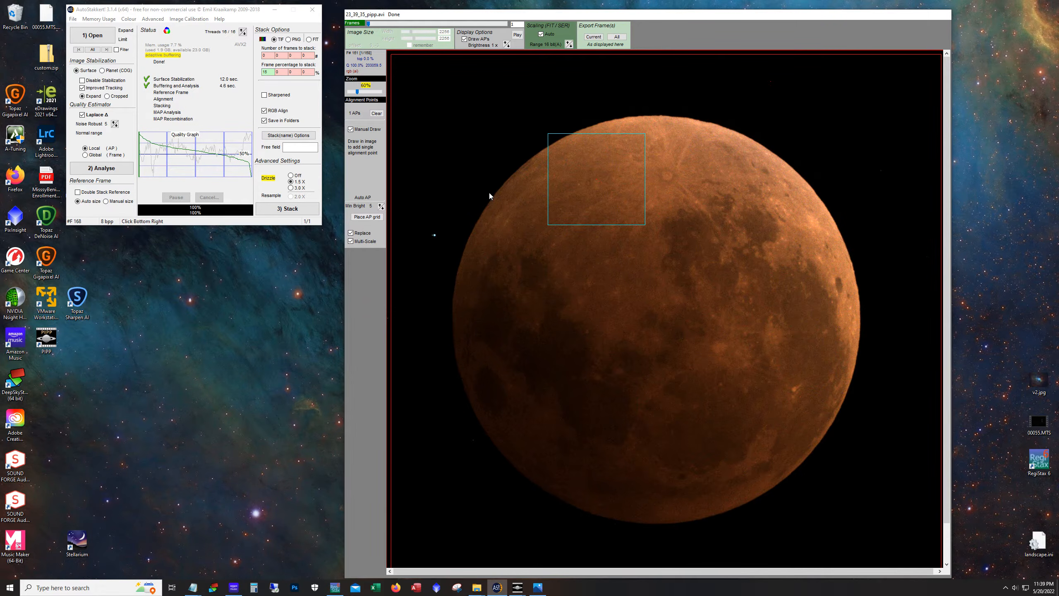
pyautogui.click(598, 282)
pyautogui.click(451, 275)
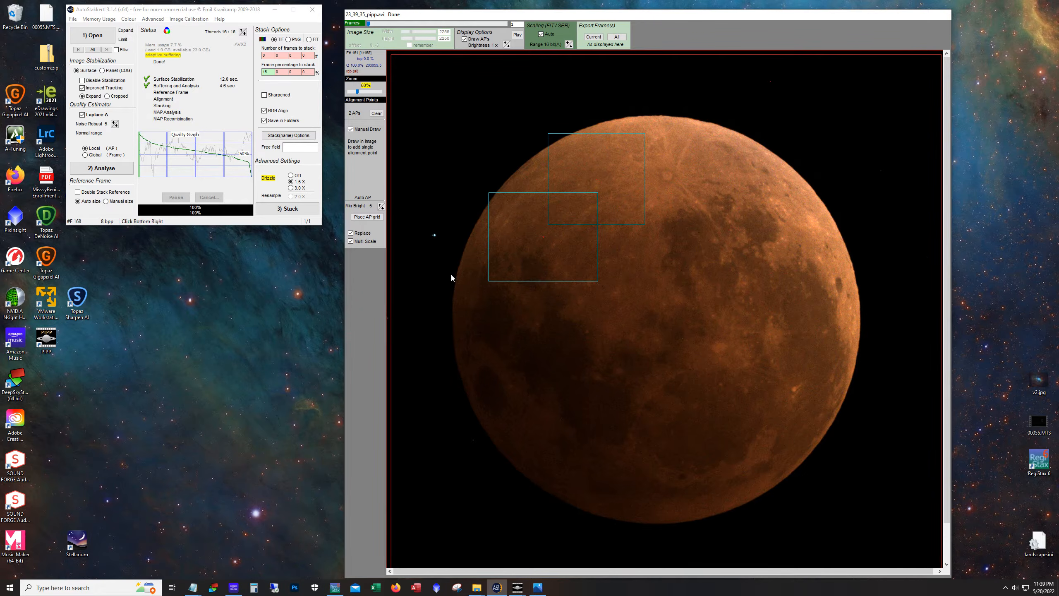
pyautogui.click(573, 382)
pyautogui.click(460, 365)
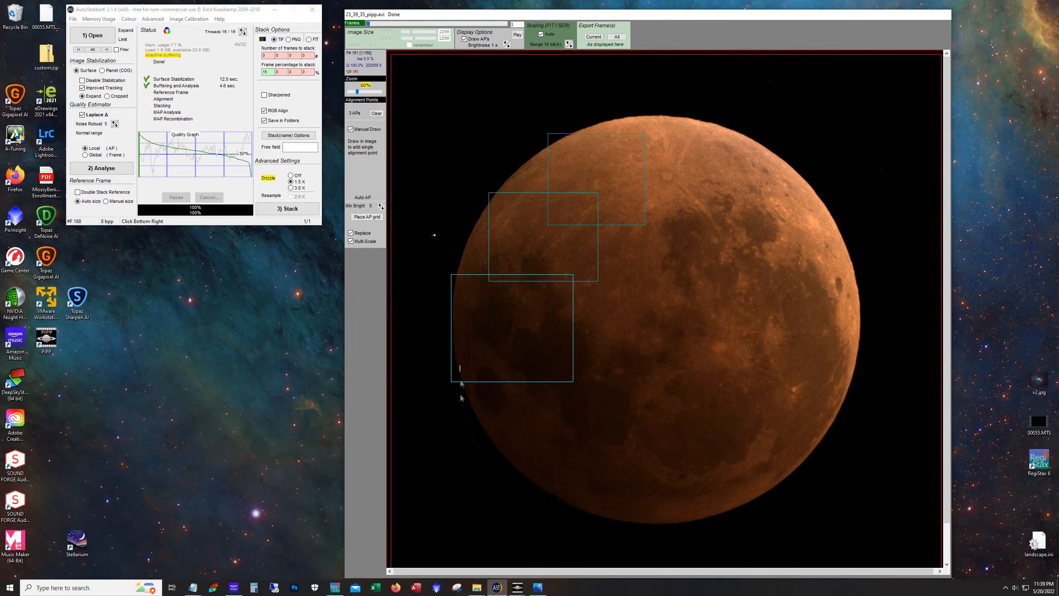
pyautogui.click(601, 461)
pyautogui.click(509, 444)
pyautogui.click(663, 515)
# Draw further alignment boxes covering the moon's lower, right and central areas
pyautogui.click(647, 470)
pyautogui.click(743, 523)
pyautogui.click(716, 429)
pyautogui.click(795, 491)
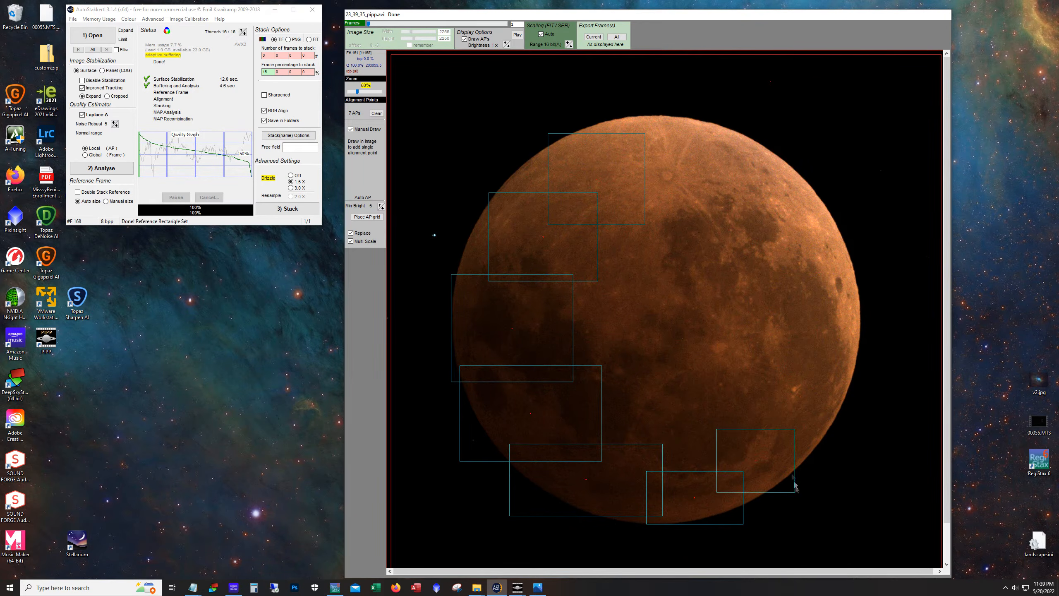
pyautogui.click(719, 340)
pyautogui.click(856, 439)
pyautogui.click(771, 266)
pyautogui.click(884, 348)
pyautogui.click(772, 196)
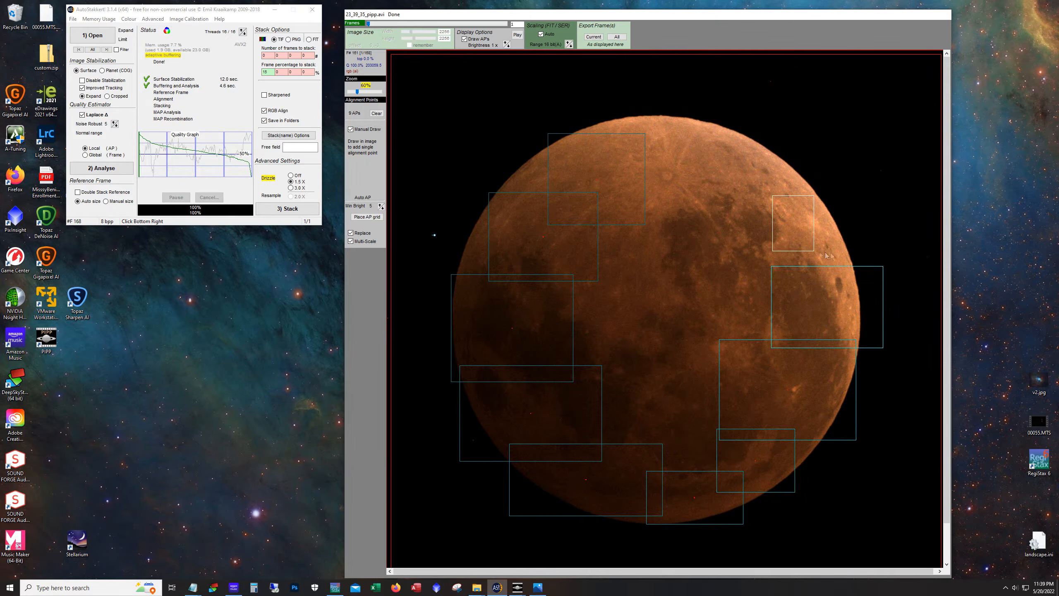
pyautogui.click(871, 274)
pyautogui.click(720, 116)
pyautogui.click(820, 217)
pyautogui.click(586, 101)
pyautogui.click(736, 182)
pyautogui.click(587, 209)
pyautogui.click(791, 347)
pyautogui.click(560, 325)
pyautogui.click(738, 425)
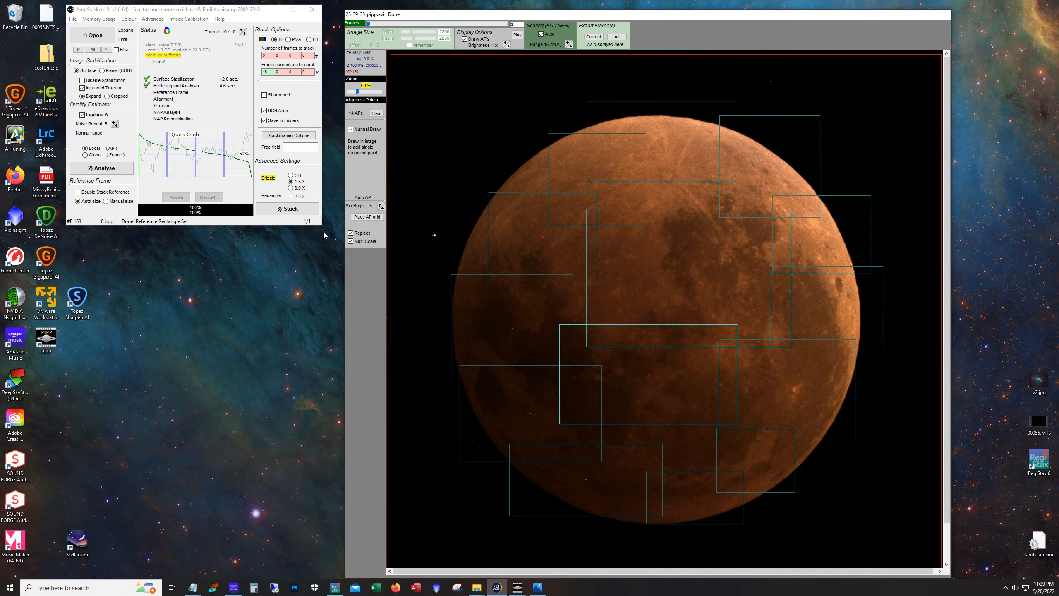
# Stack the frames and bring the output folder window forward, minimizing AutoStakkert
pyautogui.click(290, 210)
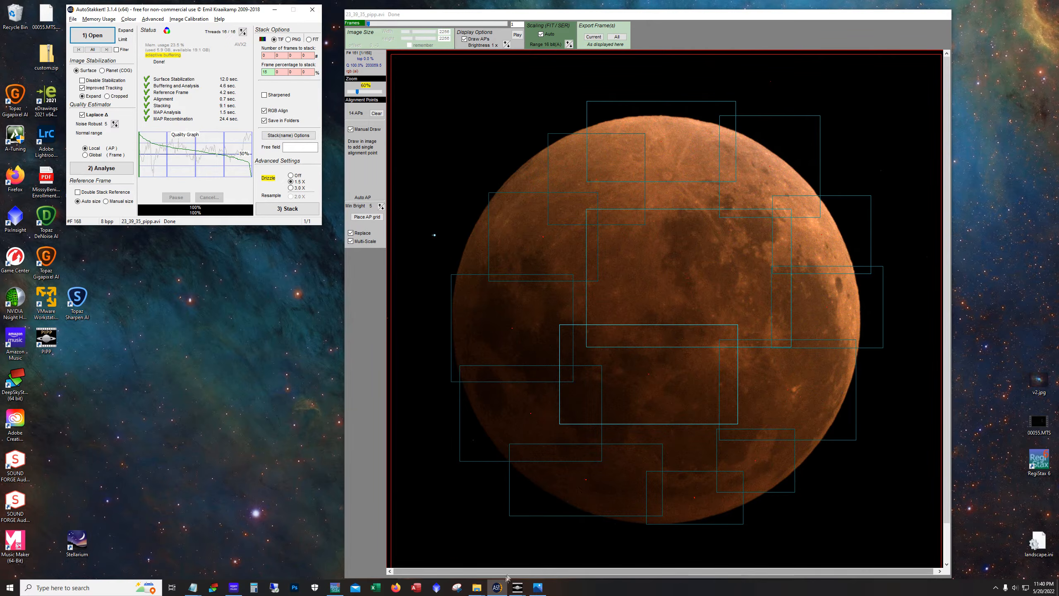
pyautogui.moveTo(477, 587)
pyautogui.click(543, 554)
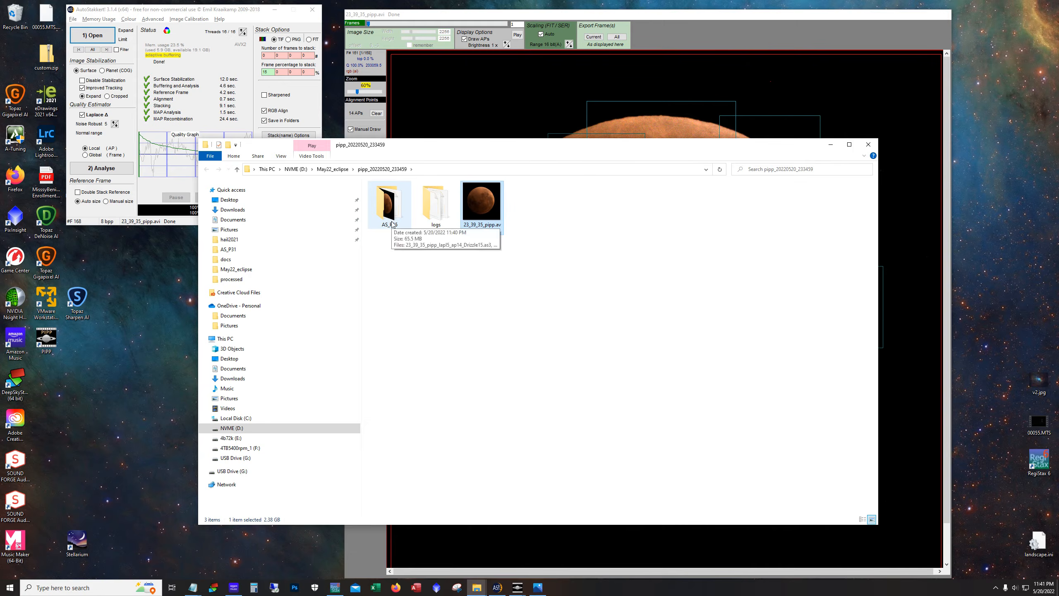
pyautogui.click(273, 10)
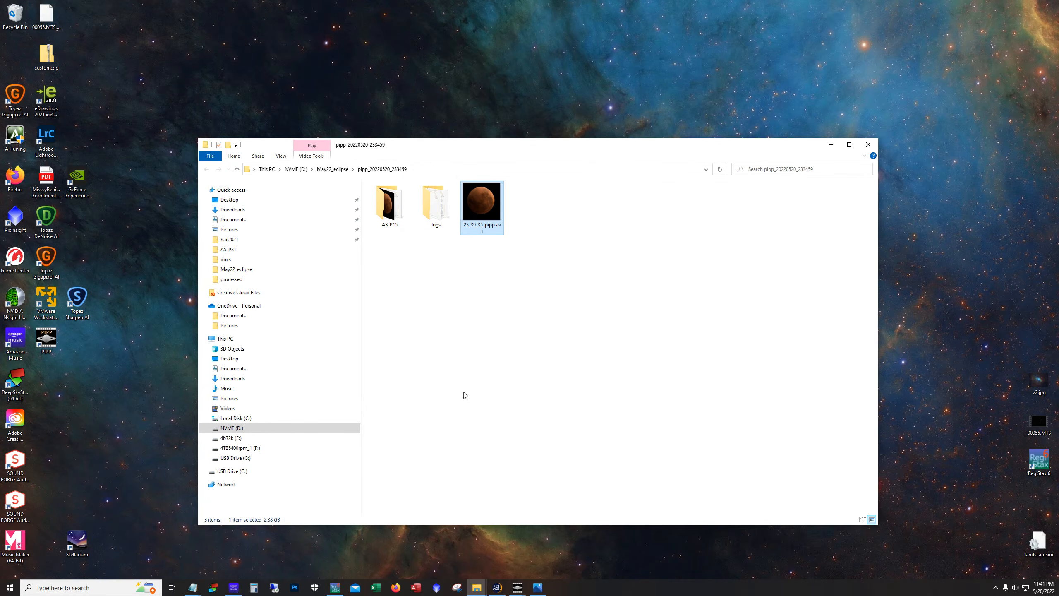
# Launch PixInsight and open the stacked 23_39_35_pipp_lapl5_ap14_Drizzle15.tif from the AS_P15 folder in it
pyautogui.click(438, 589)
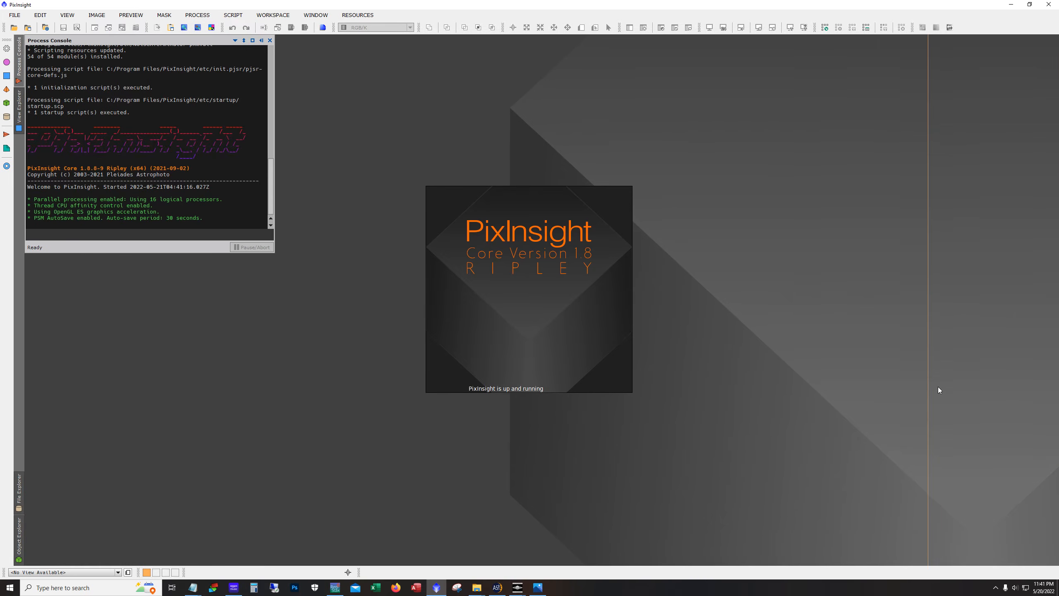
pyautogui.moveTo(476, 587)
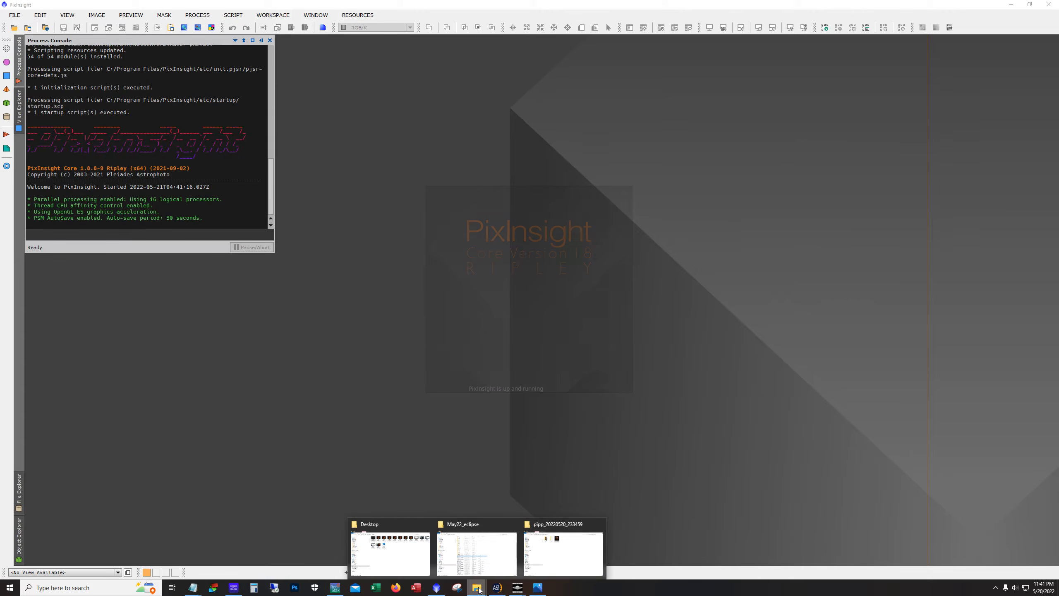
pyautogui.click(545, 555)
pyautogui.click(389, 204)
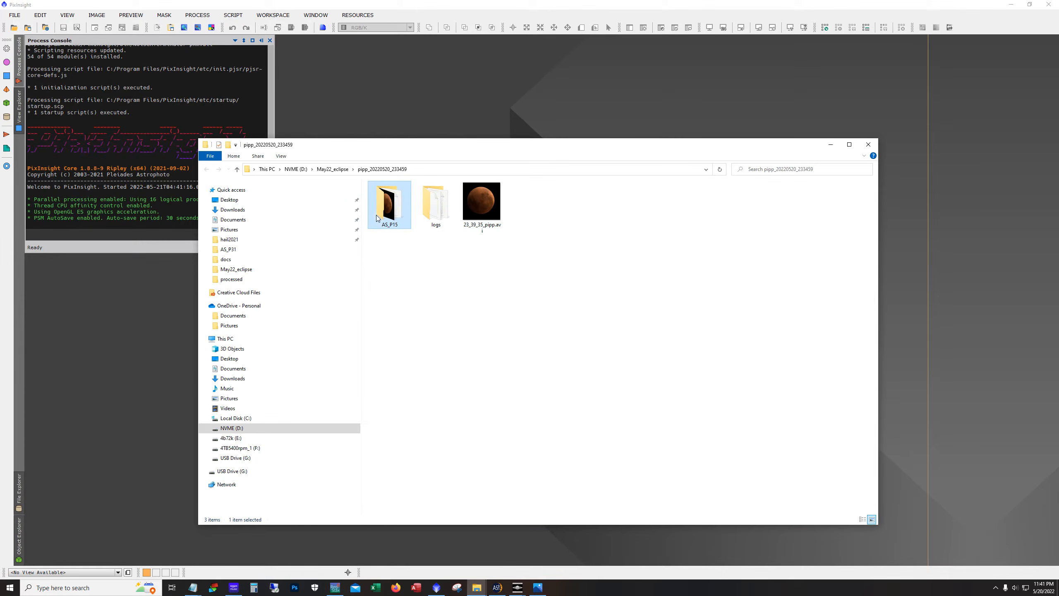
pyautogui.doubleClick(389, 203)
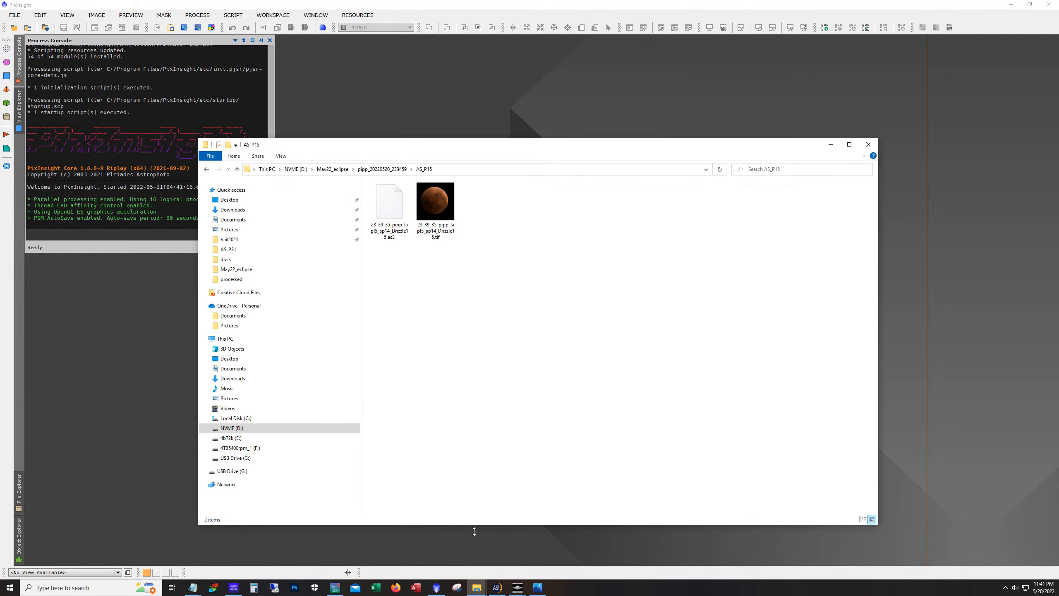
pyautogui.moveTo(435, 202); pyautogui.dragTo(146, 331)
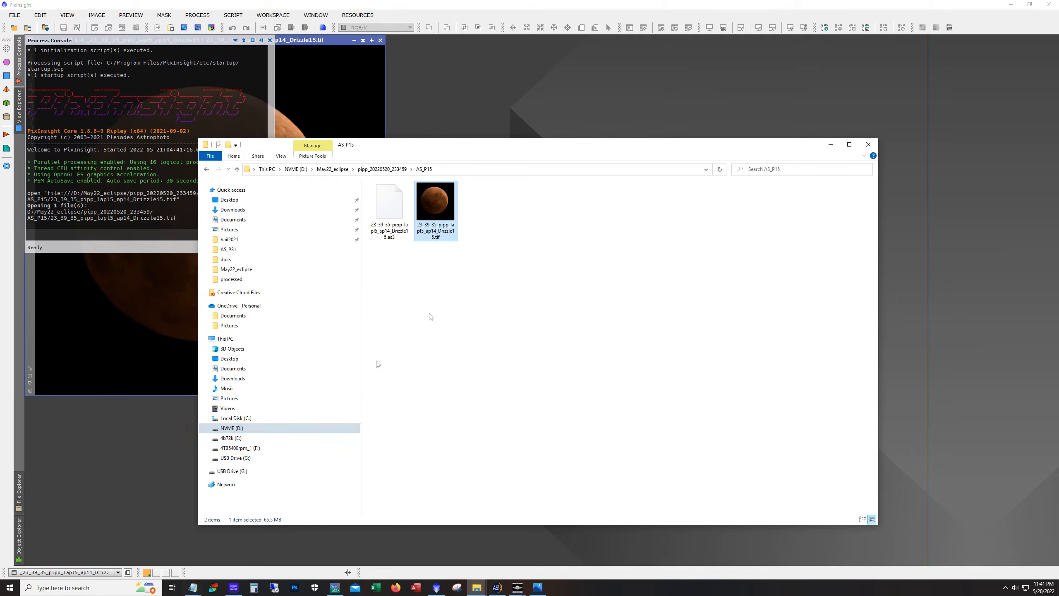
# Move the stacked image window and enlarge it
pyautogui.click(333, 71)
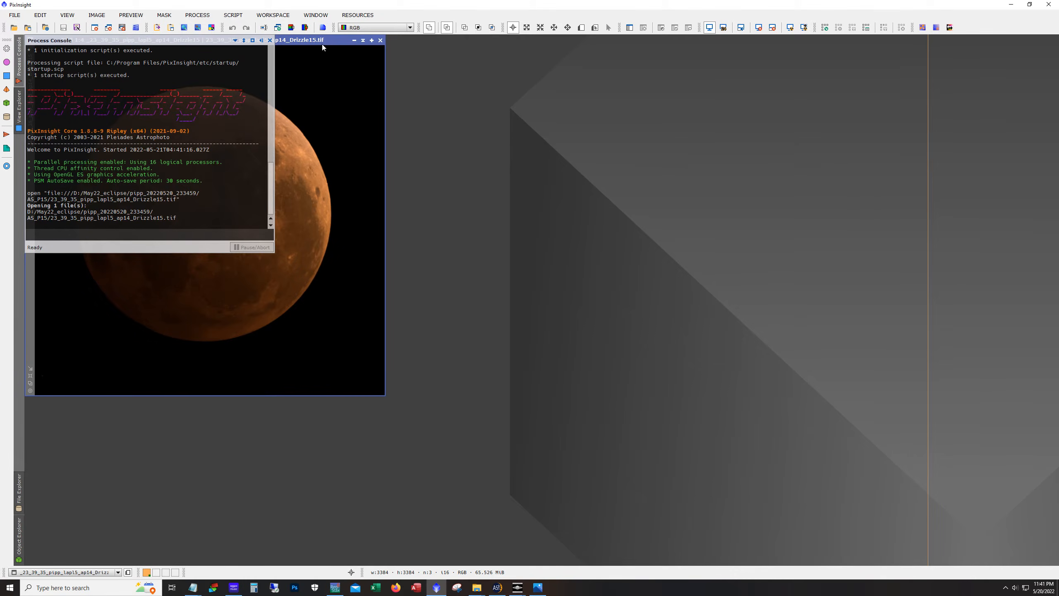
pyautogui.moveTo(322, 44); pyautogui.dragTo(384, 57)
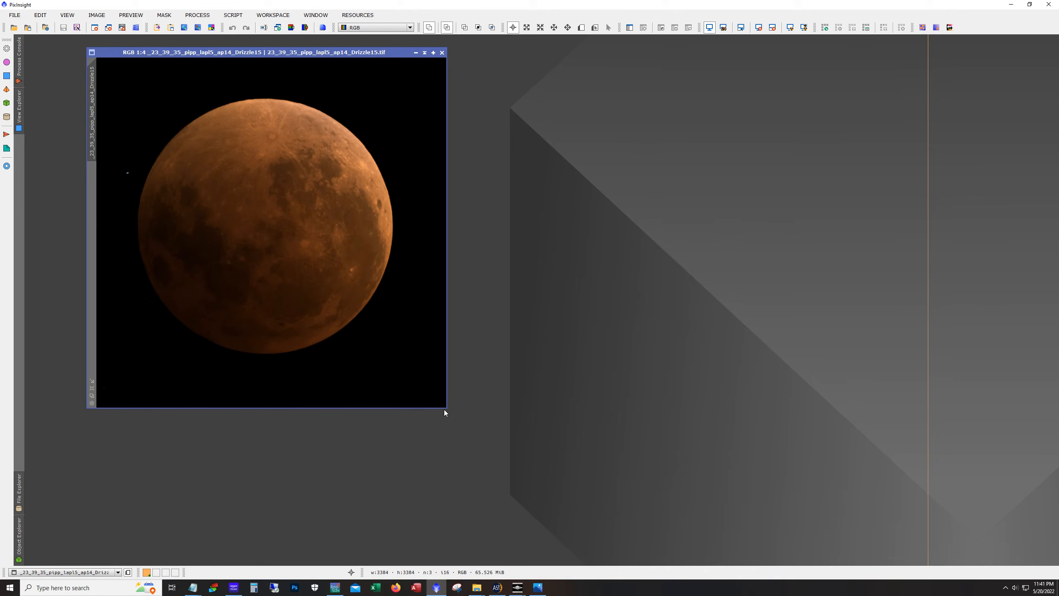
pyautogui.moveTo(447, 409); pyautogui.dragTo(653, 513)
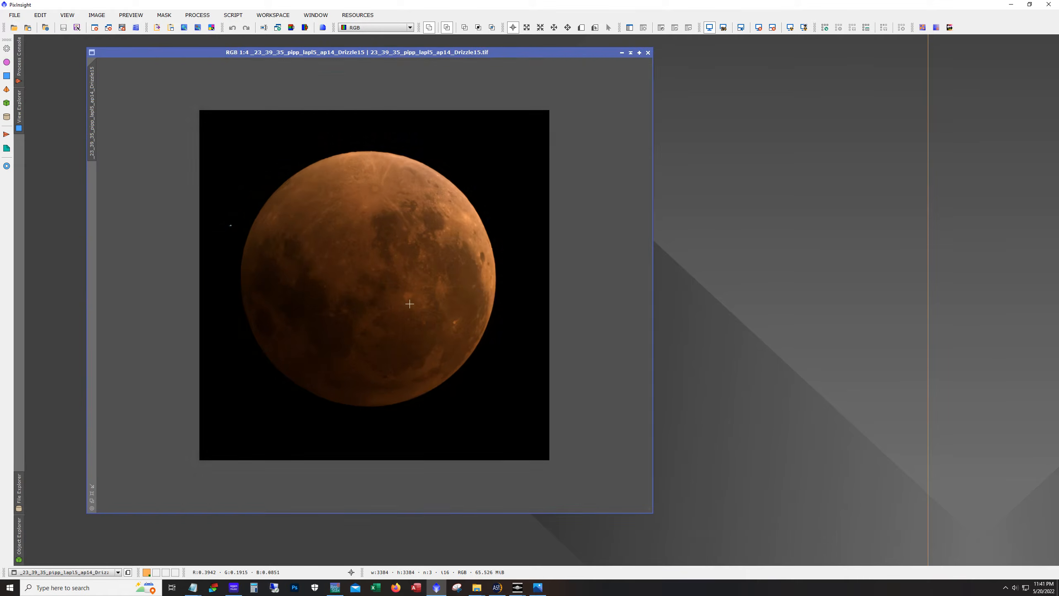
# Inspect the stacked moon's surface detail at full resolution
pyautogui.scroll(3, 409, 304)
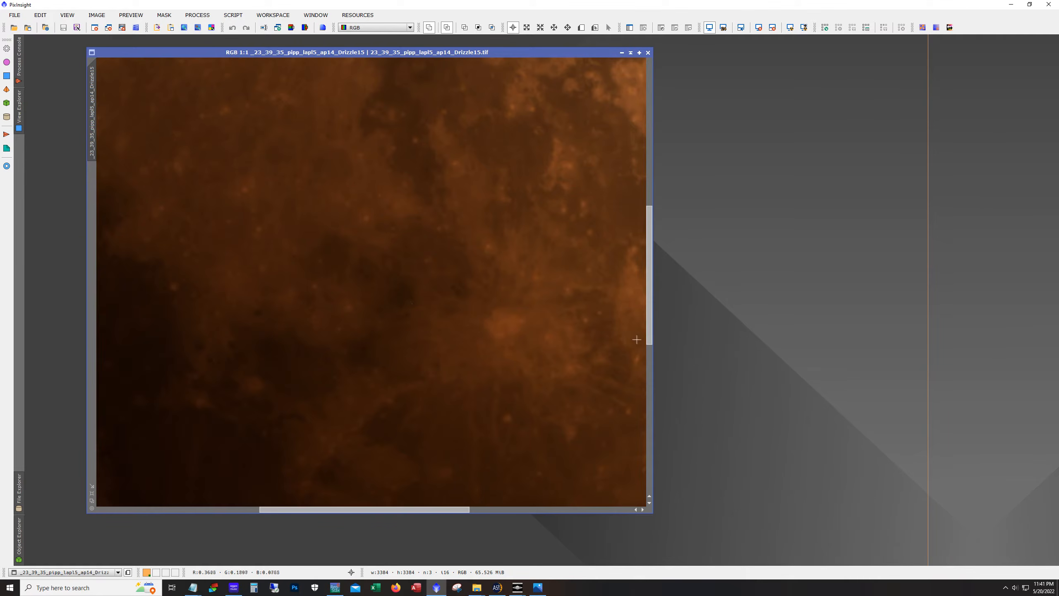
pyautogui.moveTo(650, 338); pyautogui.dragTo(661, 241)
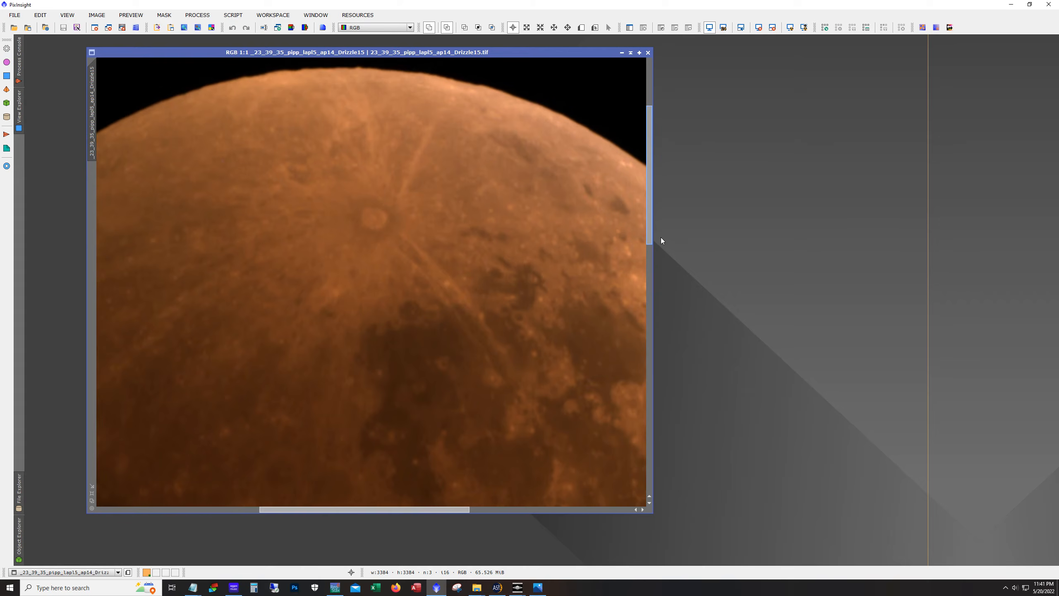
pyautogui.moveTo(388, 509); pyautogui.dragTo(526, 524)
pyautogui.moveTo(651, 227); pyautogui.dragTo(643, 402)
pyautogui.moveTo(510, 510); pyautogui.dragTo(273, 504)
pyautogui.scroll(-2, 288, 310)
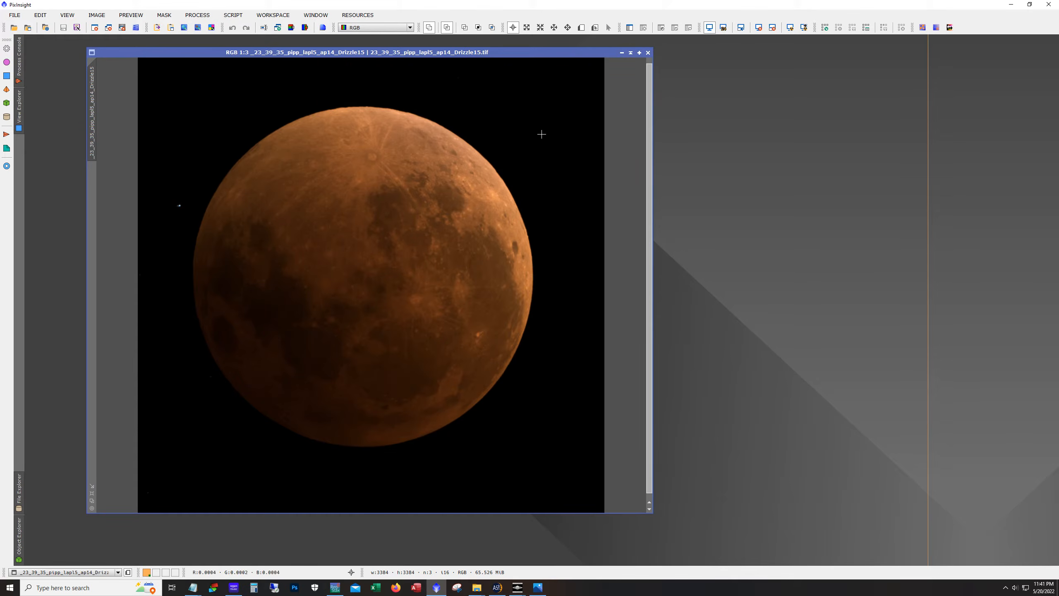
# Minimize PixInsight and switch to RegiStax 6
pyautogui.click(624, 55)
pyautogui.moveTo(435, 287); pyautogui.dragTo(103, 58)
pyautogui.click(1020, 6)
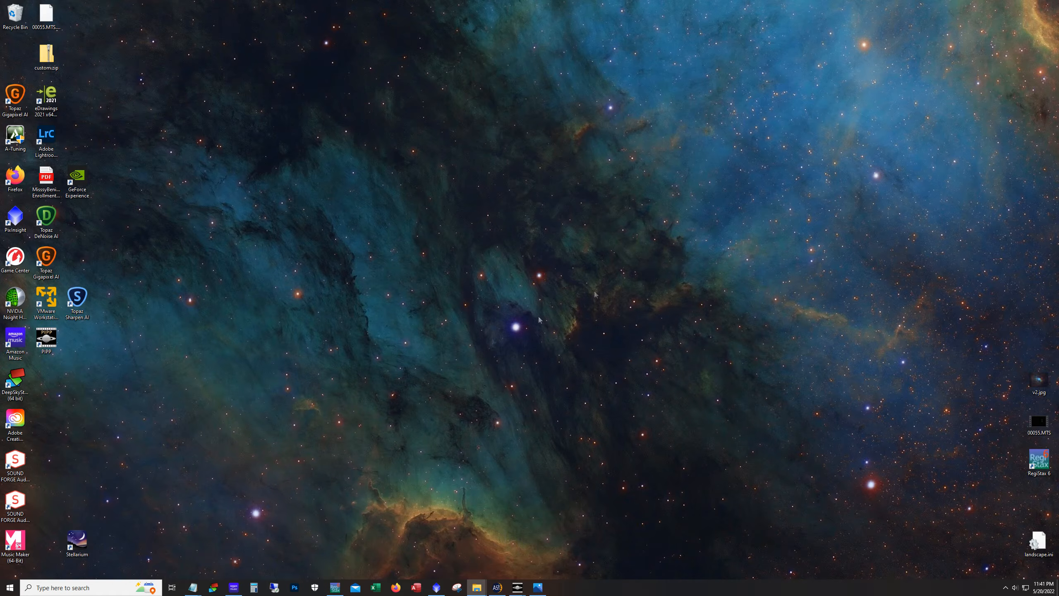
pyautogui.click(335, 587)
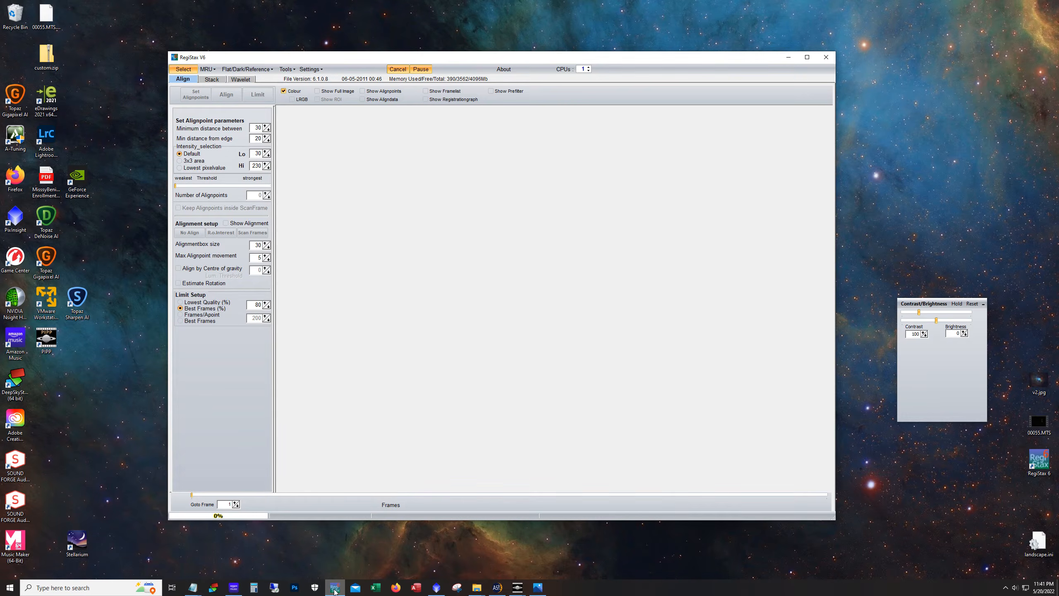
# Open the stacked 23_39_35_pipp_lapl5_ap14_Drizzle15.tif in RegiStax from the AS_P15 folder, declining the intensity-level stretch
pyautogui.click(482, 590)
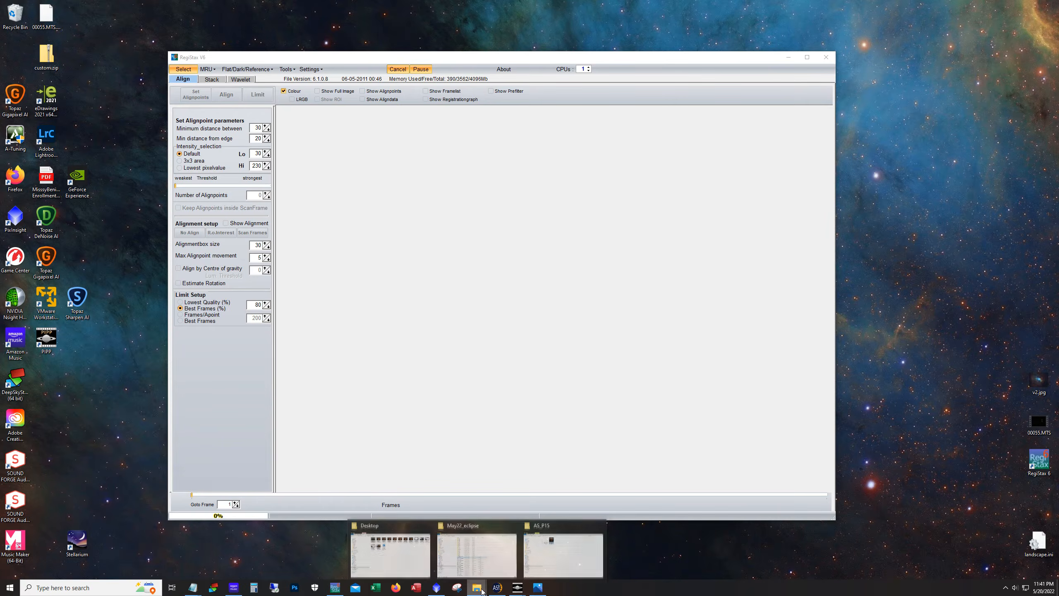
pyautogui.click(576, 534)
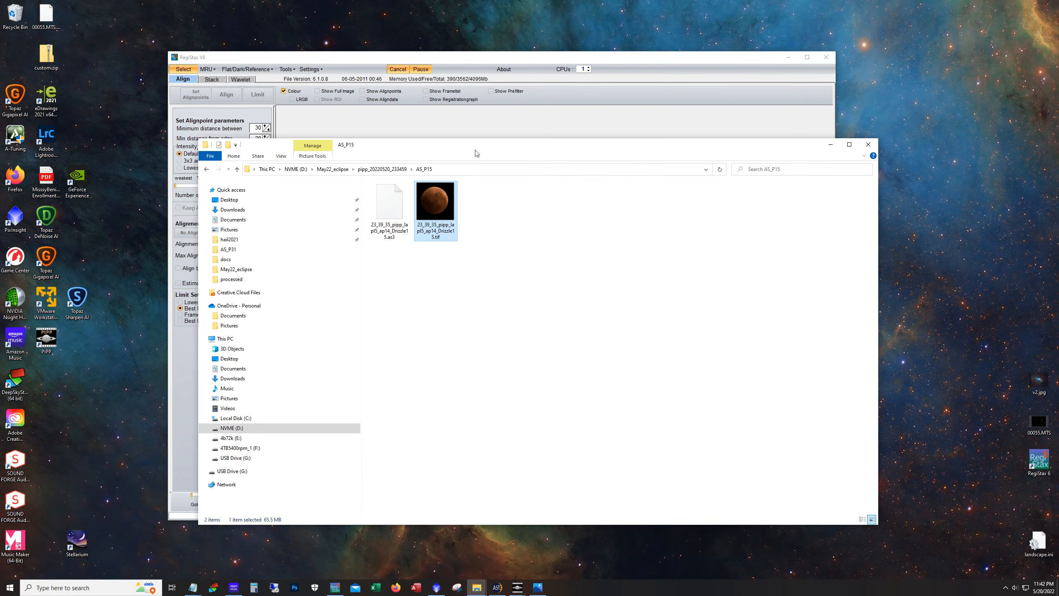
pyautogui.moveTo(482, 153); pyautogui.dragTo(471, 215)
pyautogui.moveTo(439, 294); pyautogui.dragTo(420, 176)
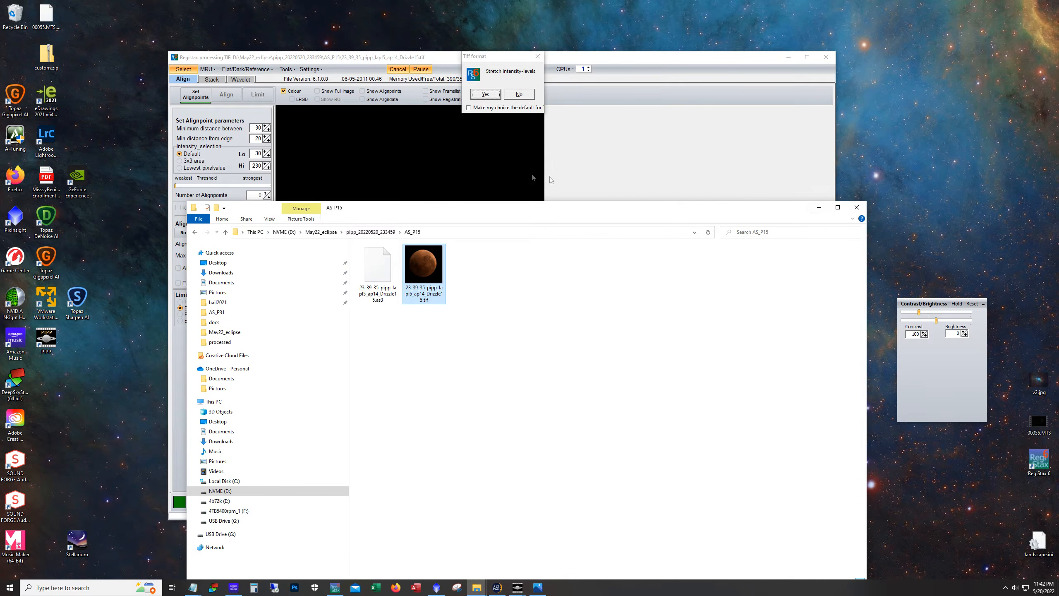
pyautogui.click(818, 207)
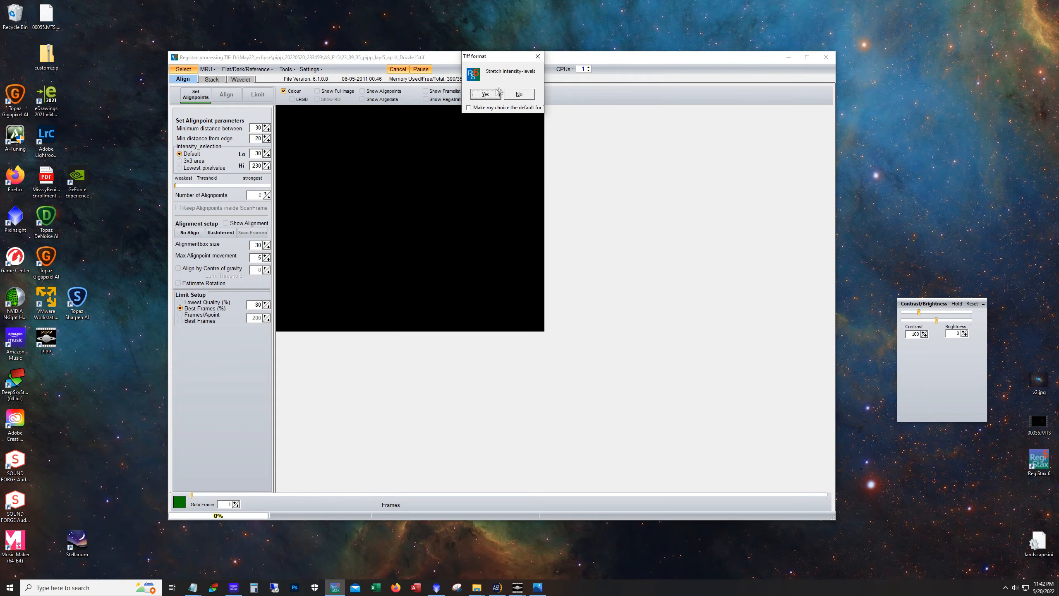
pyautogui.click(521, 98)
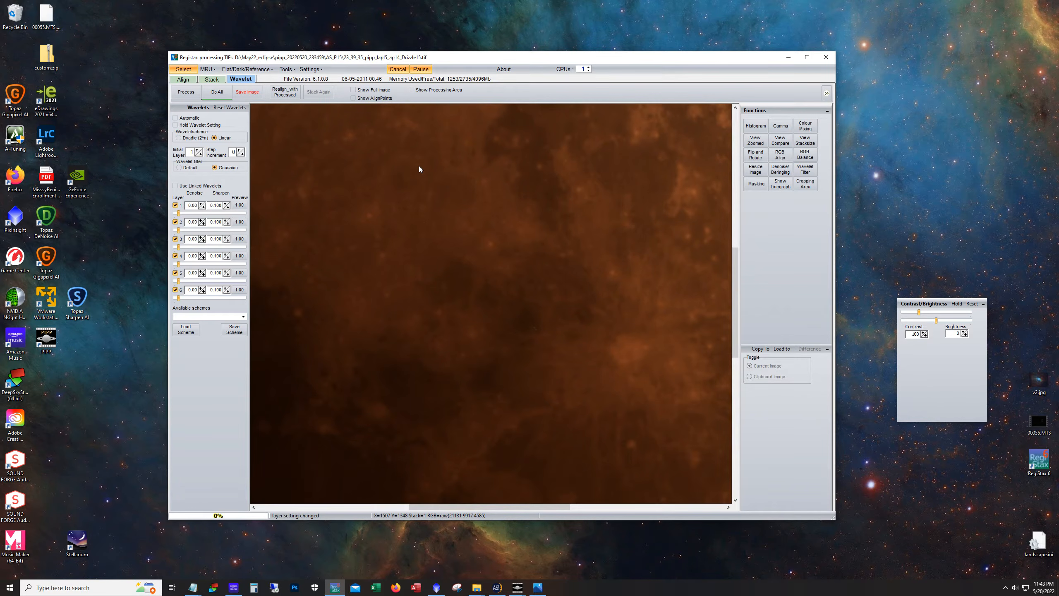
# Show the processing area and position it over the moon's surface
pyautogui.click(415, 93)
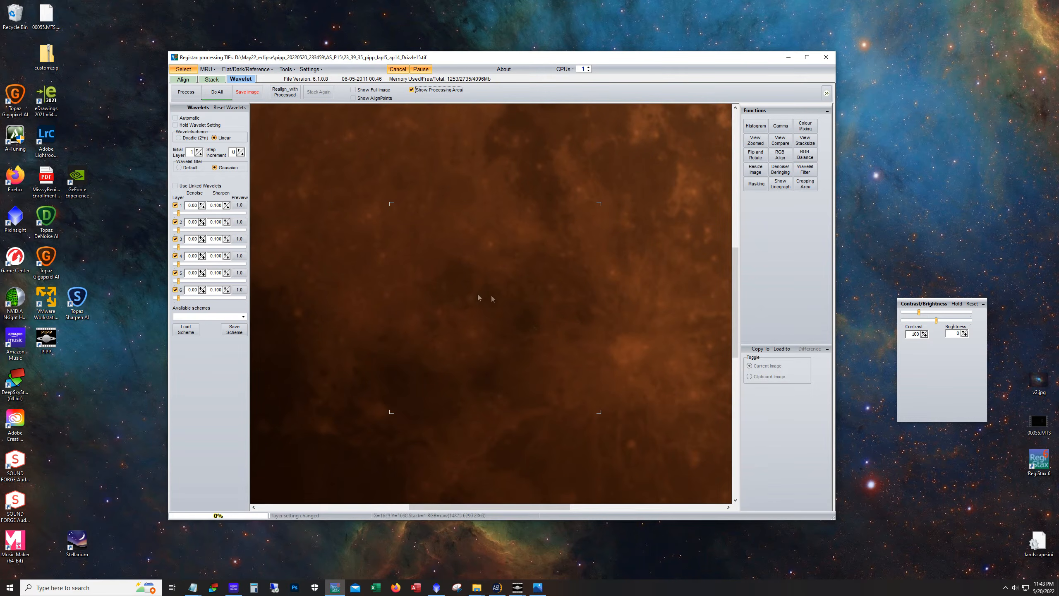
pyautogui.moveTo(735, 347); pyautogui.dragTo(741, 297)
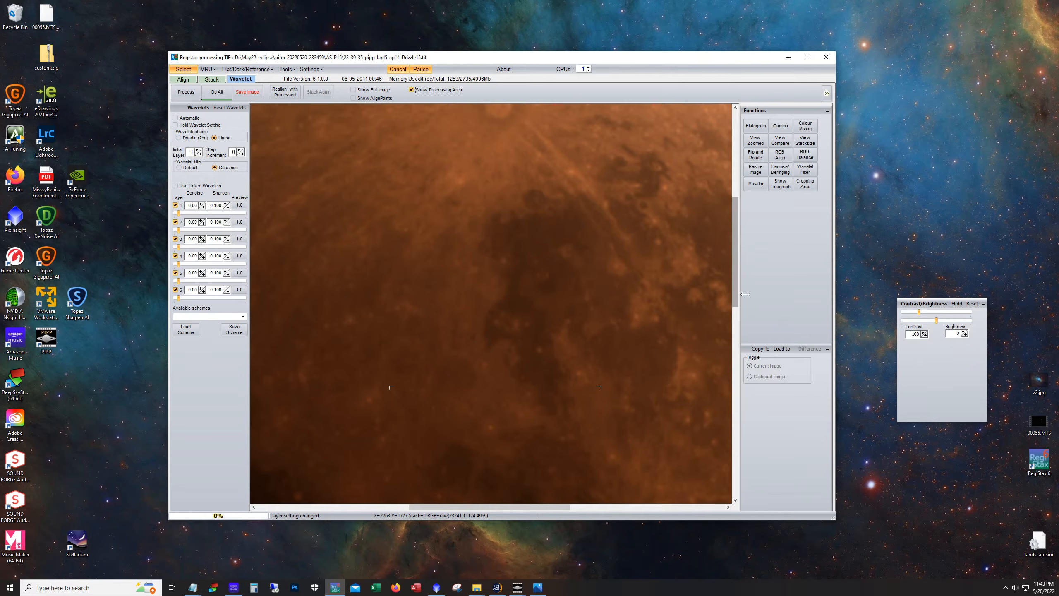
pyautogui.click(478, 456)
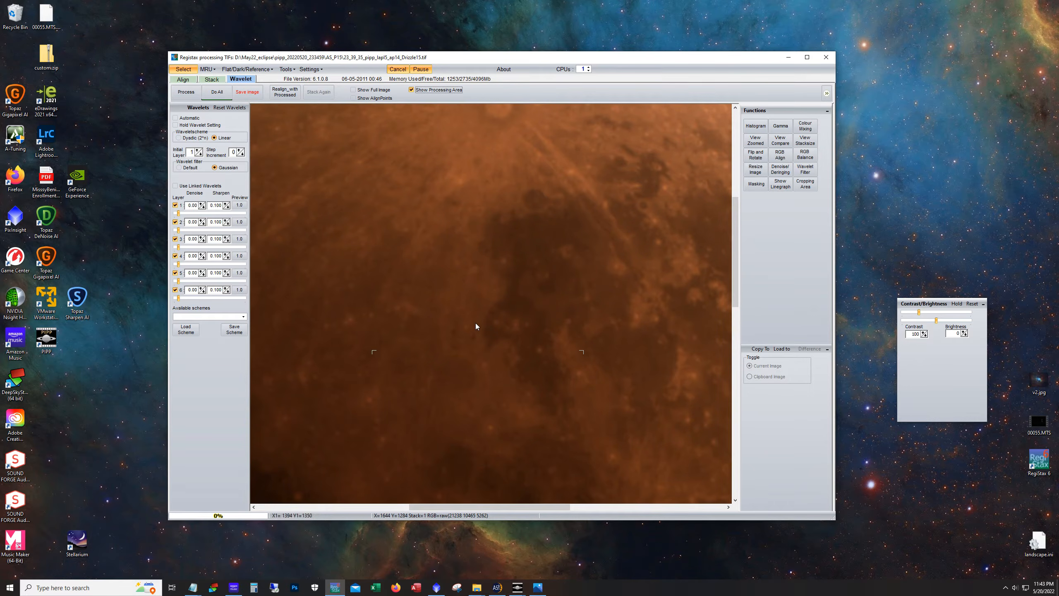
pyautogui.click(443, 440)
pyautogui.click(436, 356)
pyautogui.click(443, 332)
# Raise the wavelet sharpening sliders for layers 1 to 6 to about 32.5, 12.8, 7.3, 8.5, 7.9 and 7.9
pyautogui.moveTo(178, 213); pyautogui.dragTo(200, 213)
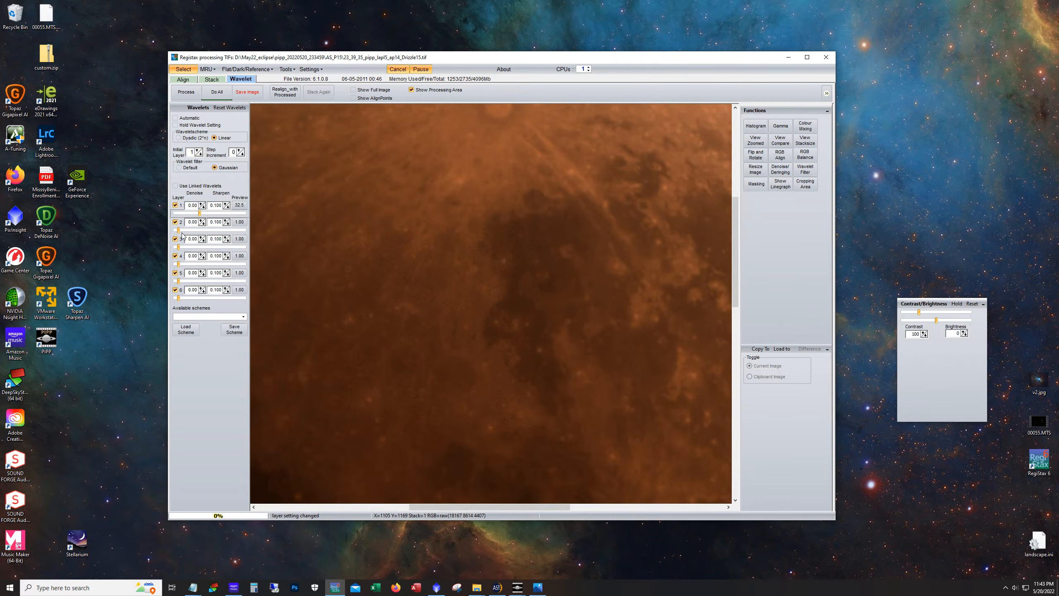
pyautogui.moveTo(179, 230); pyautogui.dragTo(187, 231)
pyautogui.moveTo(179, 247); pyautogui.dragTo(183, 297)
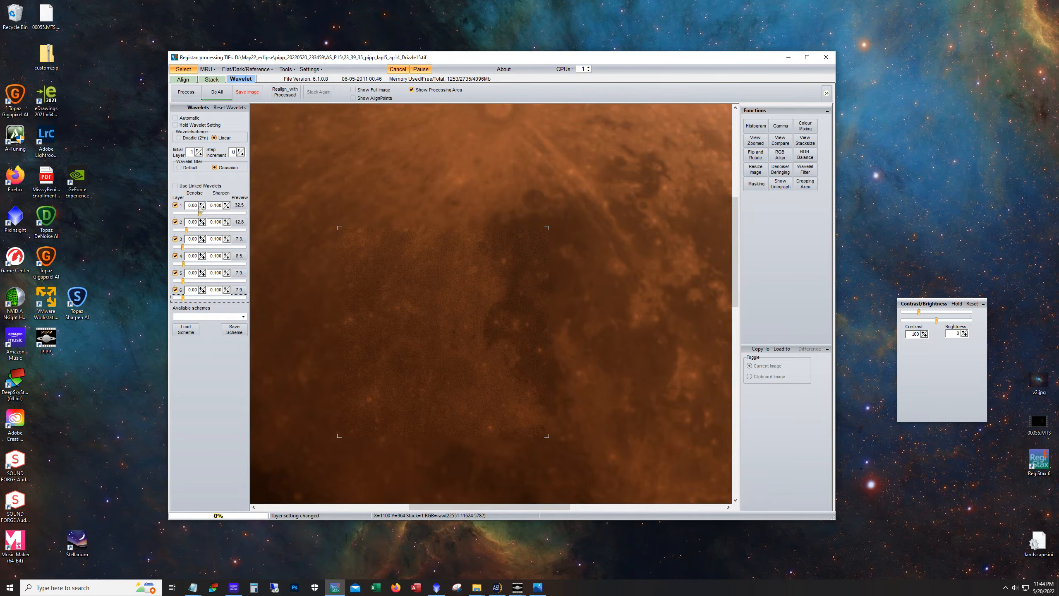
# Try adjusting layer 1's denoise and sharpen values, returning them to 0.00 and 0.100
pyautogui.click(225, 205)
pyautogui.click(226, 204)
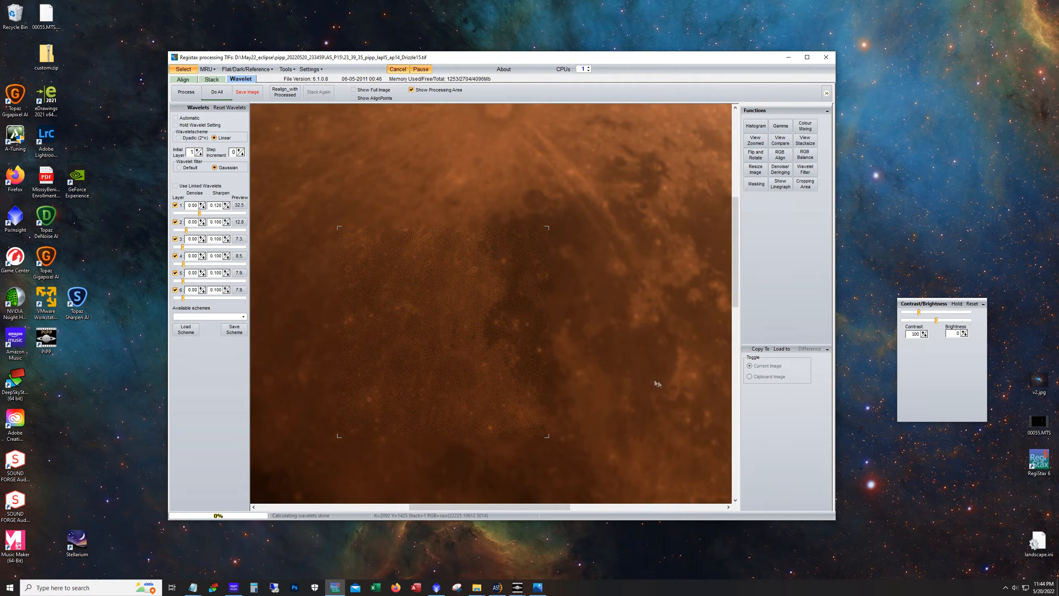
pyautogui.click(202, 203)
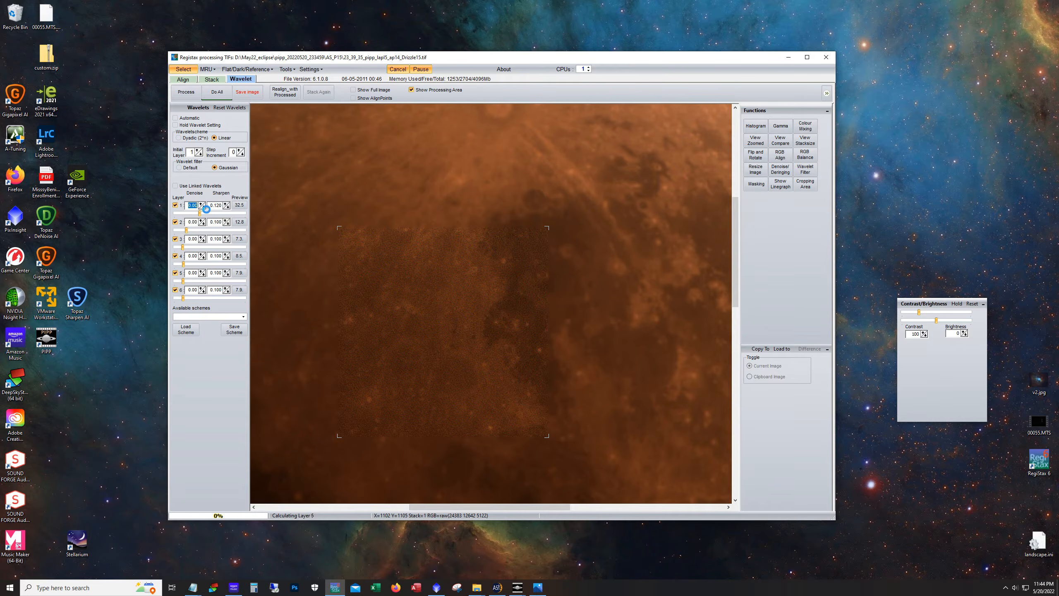
pyautogui.click(202, 204)
pyautogui.click(203, 208)
pyautogui.click(204, 207)
pyautogui.click(228, 208)
pyautogui.click(228, 208)
pyautogui.click(247, 92)
pyautogui.click(560, 94)
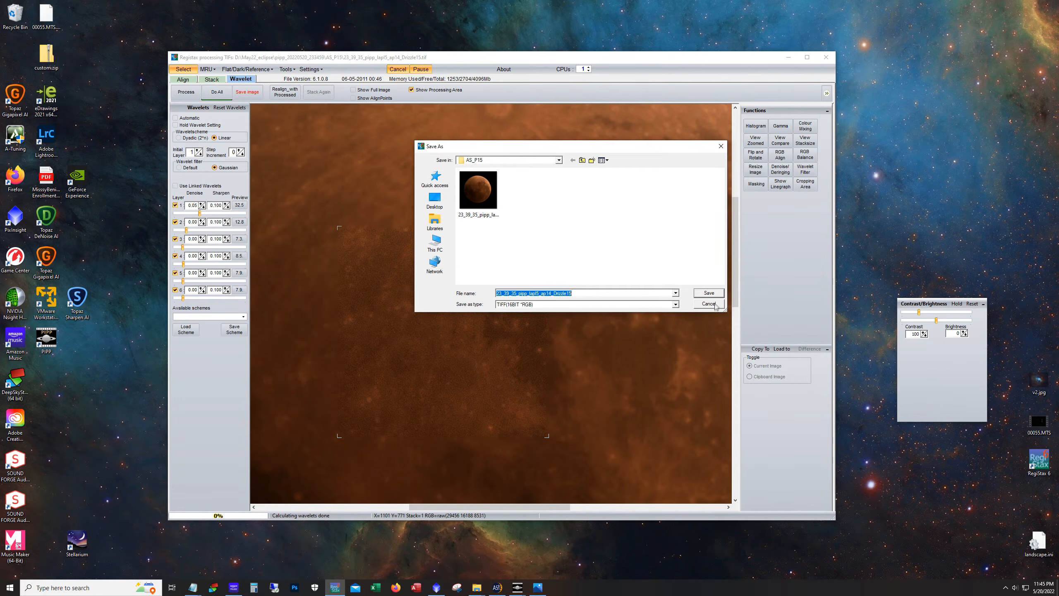
pyautogui.click(714, 306)
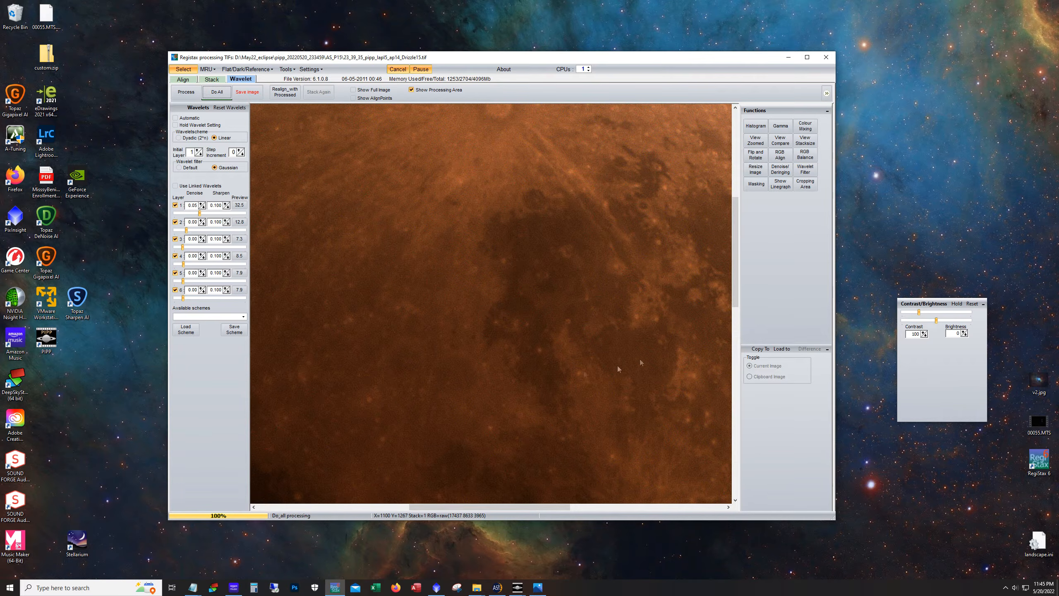
# Scroll around the sharpened moon image to examine surface detail and the limb
pyautogui.moveTo(735, 302); pyautogui.dragTo(738, 249)
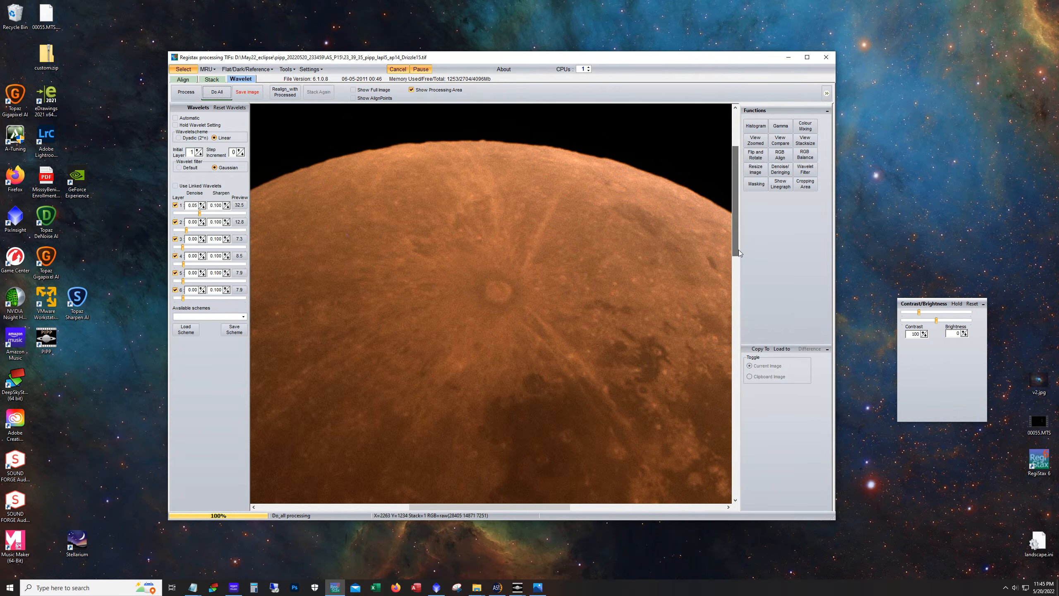
pyautogui.moveTo(495, 506); pyautogui.dragTo(439, 506)
pyautogui.moveTo(735, 231); pyautogui.dragTo(735, 410)
pyautogui.moveTo(398, 507); pyautogui.dragTo(492, 513)
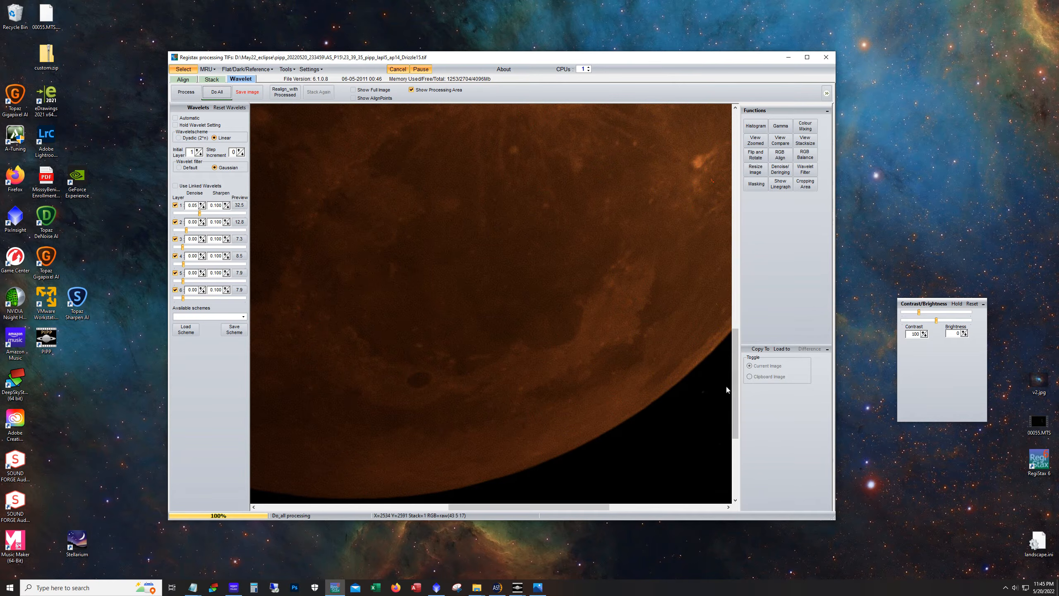
pyautogui.moveTo(735, 390); pyautogui.dragTo(735, 248)
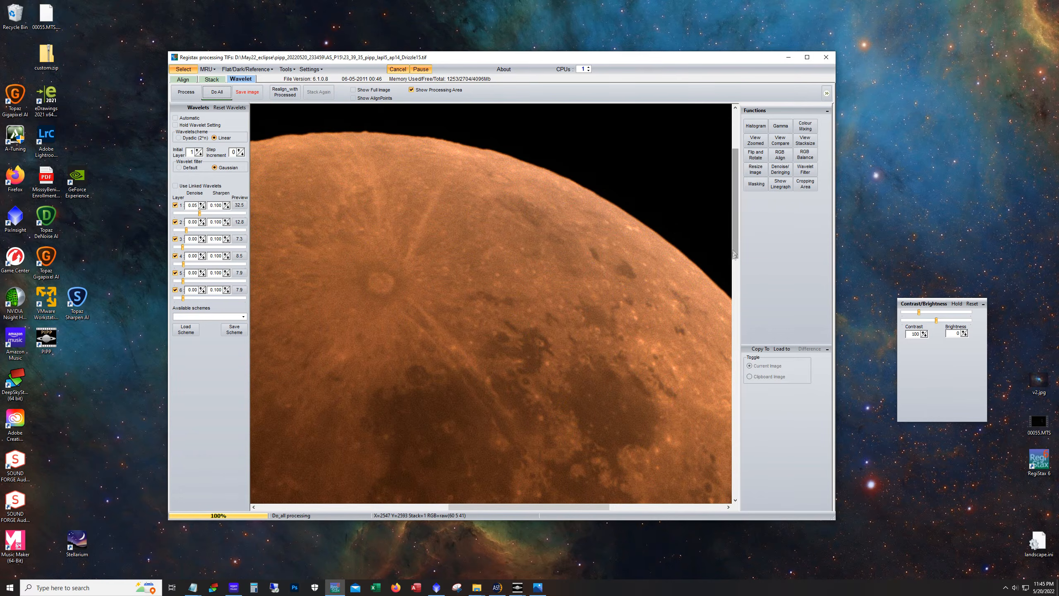
pyautogui.moveTo(586, 507); pyautogui.dragTo(551, 509)
pyautogui.moveTo(738, 263); pyautogui.dragTo(734, 316)
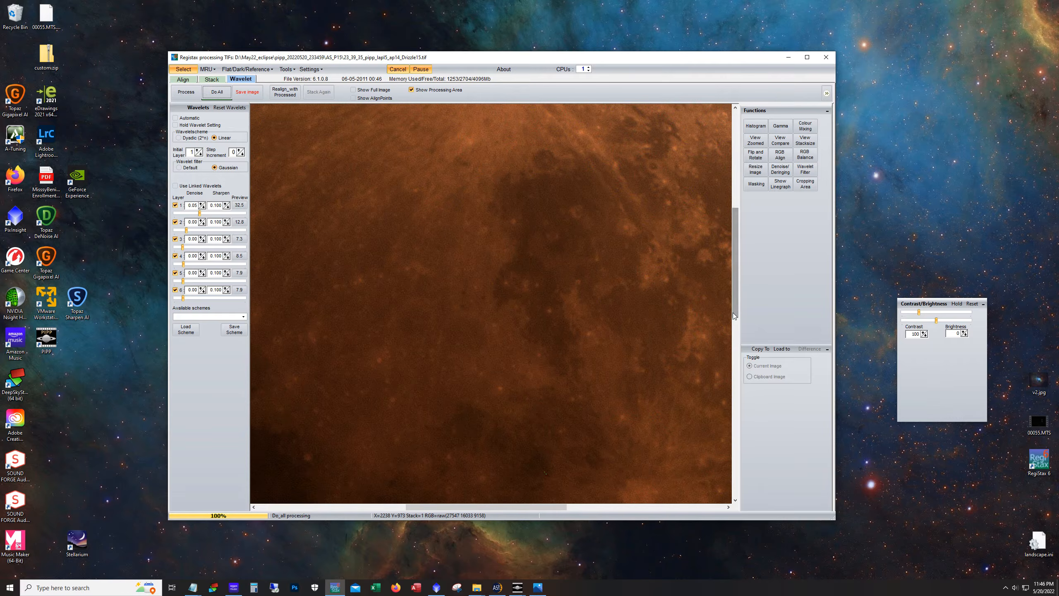
pyautogui.moveTo(734, 267); pyautogui.dragTo(735, 253)
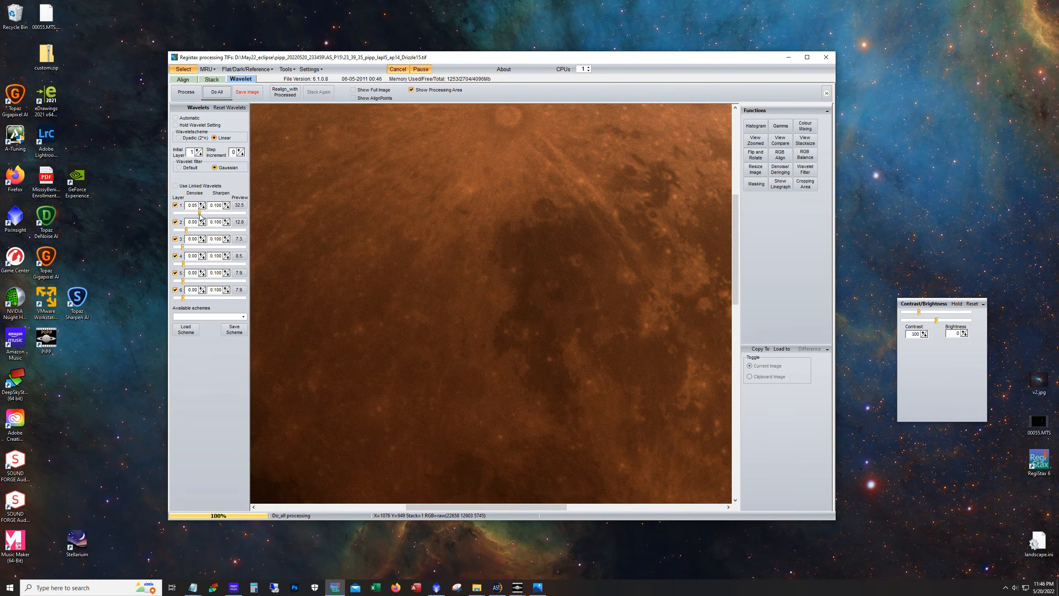
# Increase the wavelet sharpening for layers 1–4 and 6 to about 36.0, 19.6, 10.4, 10.4 and 9.1
pyautogui.moveTo(200, 215); pyautogui.dragTo(185, 264)
pyautogui.click(187, 247)
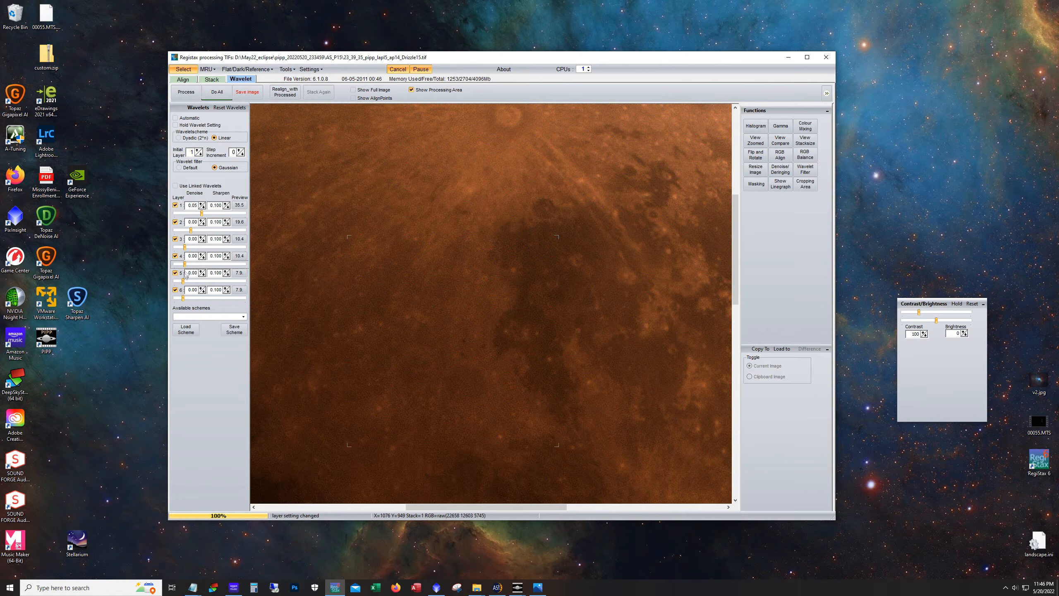
pyautogui.click(183, 281)
pyautogui.click(183, 298)
pyautogui.click(203, 215)
pyautogui.moveTo(203, 215); pyautogui.dragTo(204, 215)
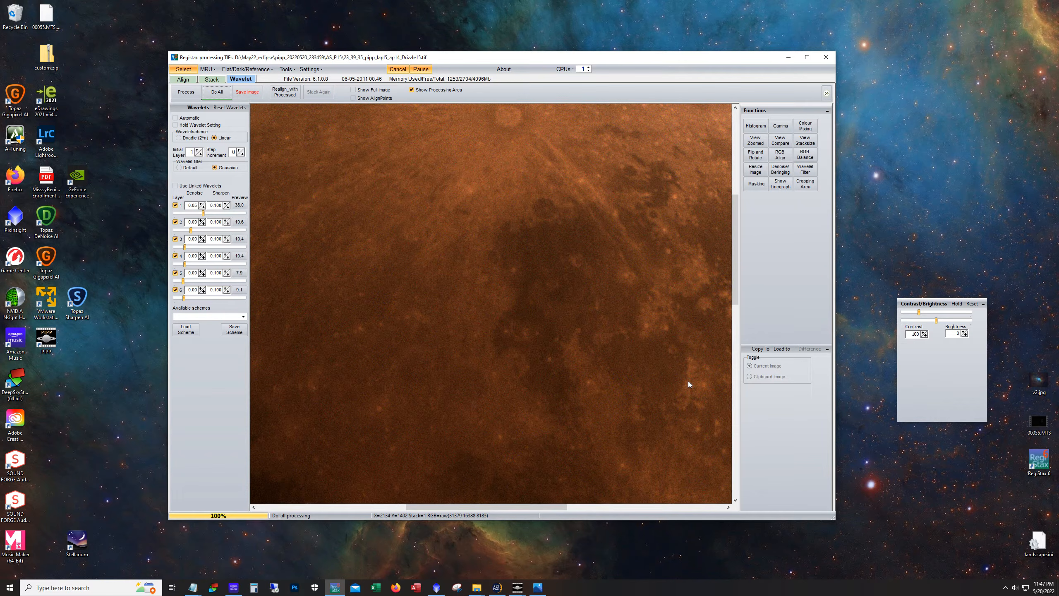
# Save the sharpened image as a 16-bit RGB TIFF in the AS_P15 folder
pyautogui.click(244, 95)
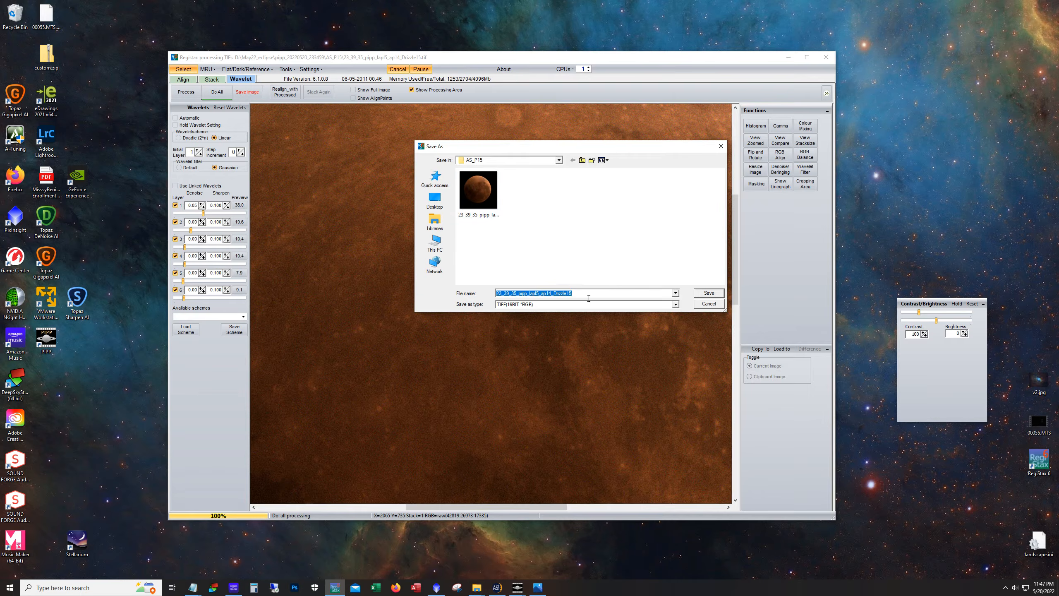
pyautogui.click(589, 298)
pyautogui.click(704, 294)
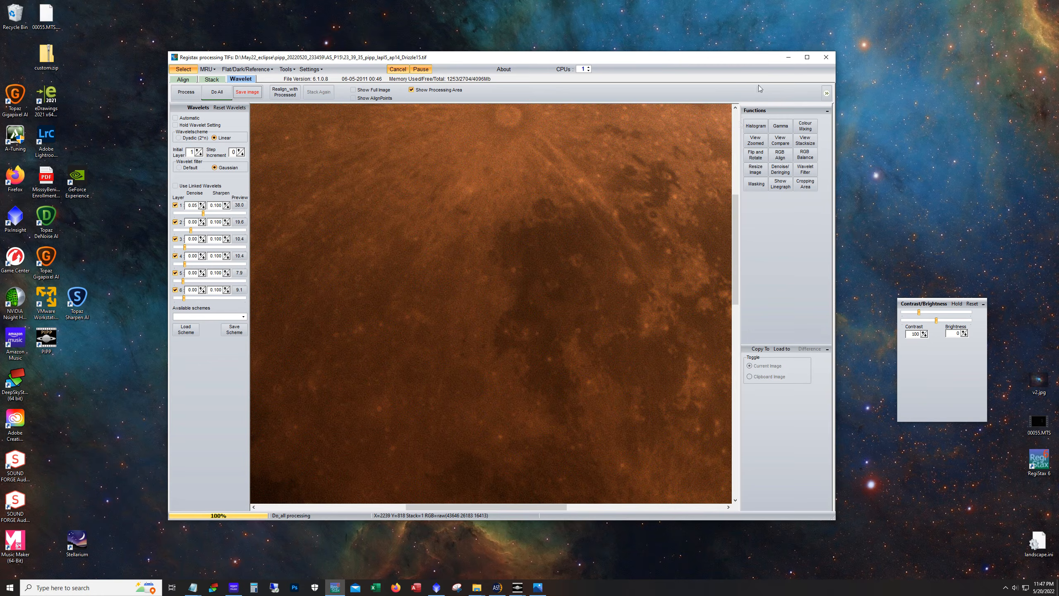
# Minimize RegiStax and open the saved 23_39_35_pipp_lapl5_ap14_Drizzle15_regi1.tif in PixInsight from the AS_P15 folder
pyautogui.click(788, 57)
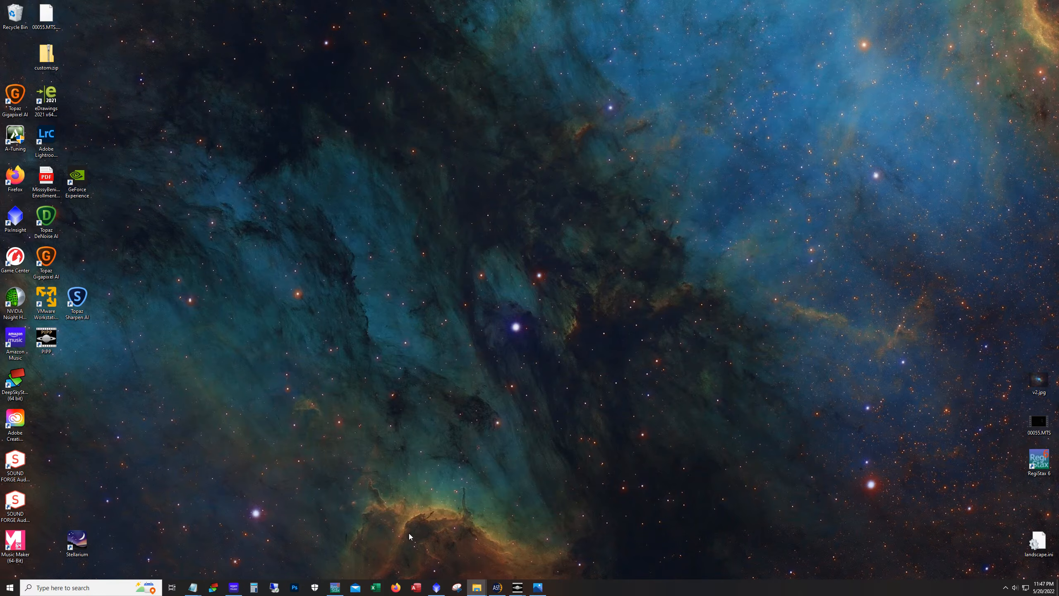
pyautogui.moveTo(473, 594)
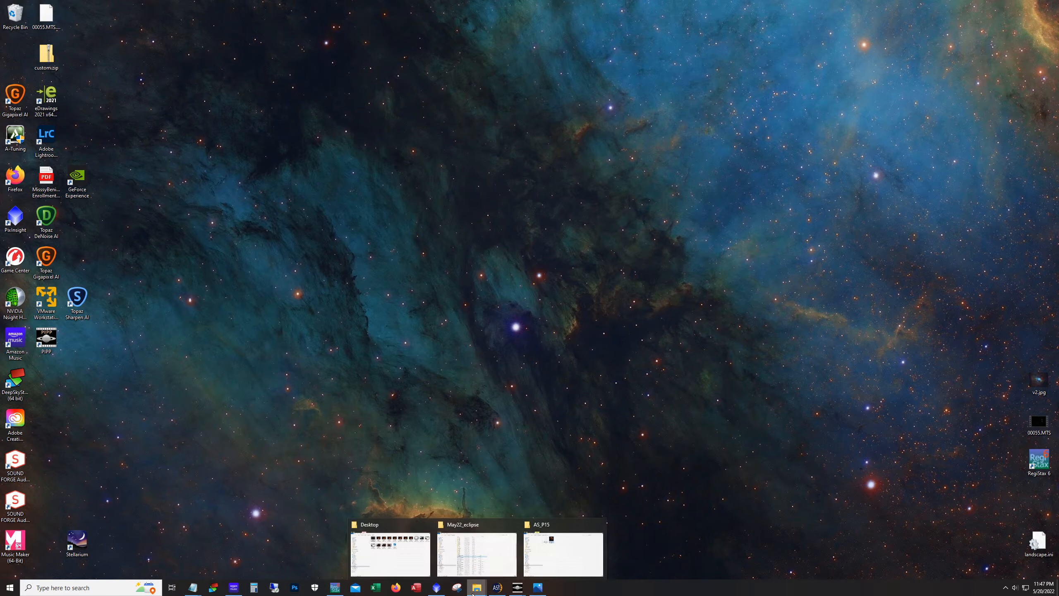
pyautogui.click(543, 563)
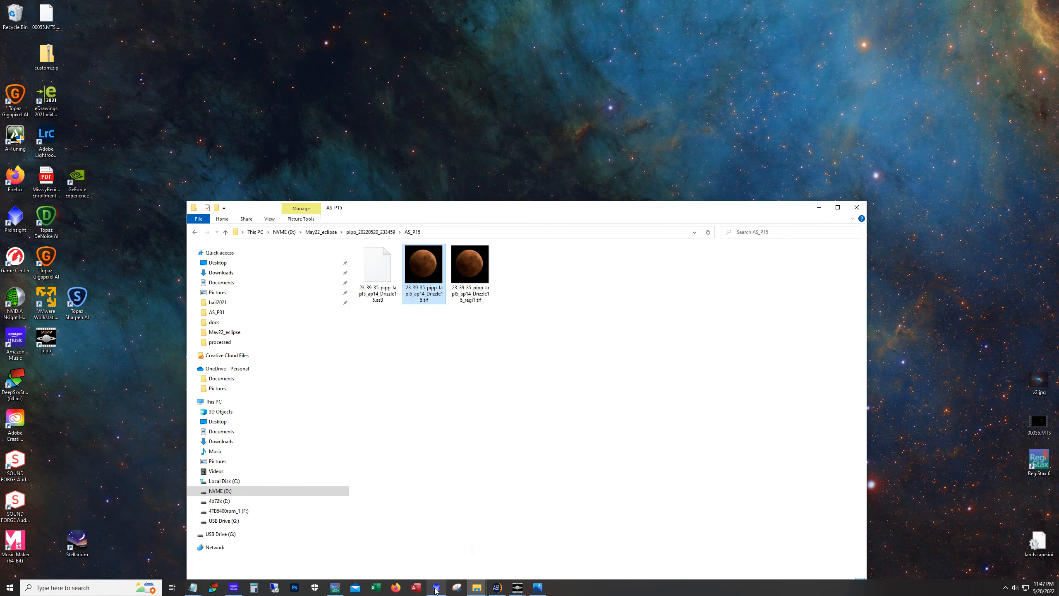
pyautogui.click(437, 589)
pyautogui.moveTo(483, 593)
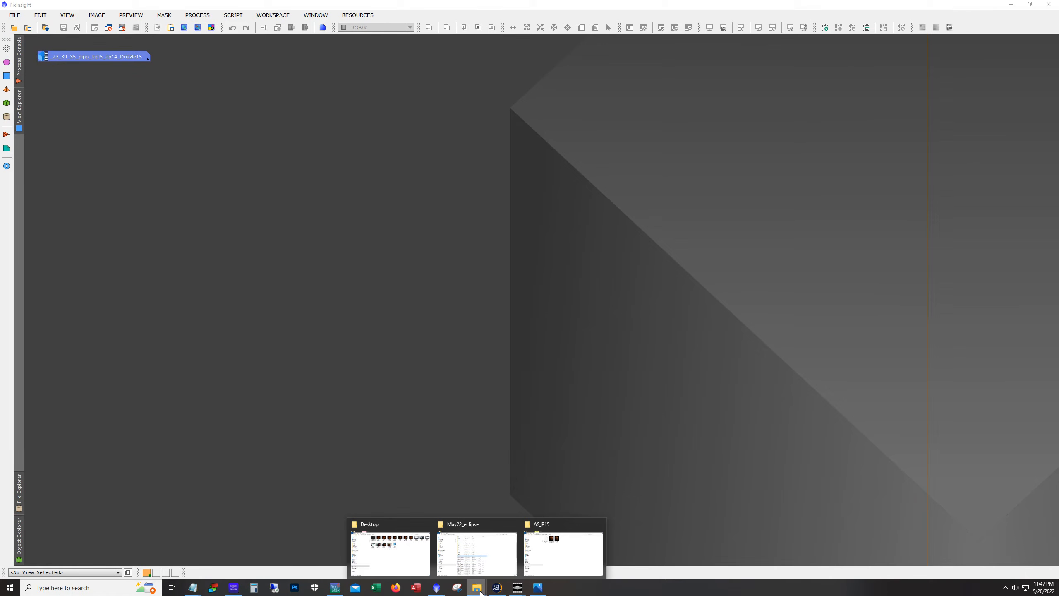
pyautogui.click(542, 557)
pyautogui.click(483, 288)
pyautogui.moveTo(482, 288); pyautogui.dragTo(440, 179)
pyautogui.click(819, 207)
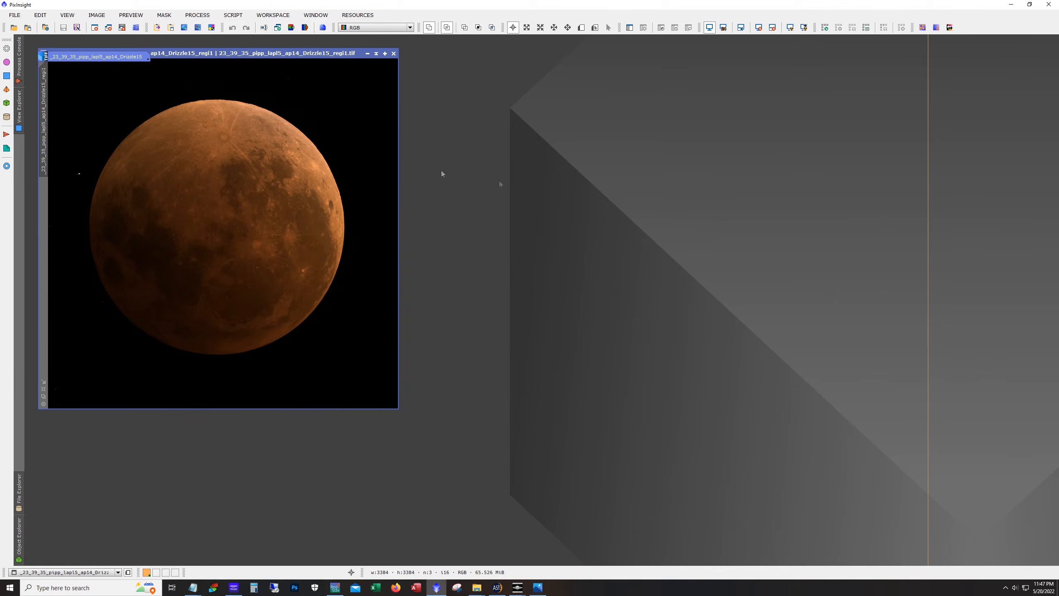
# Place the original and sharpened moon images side by side and compare them
pyautogui.moveTo(197, 53); pyautogui.dragTo(564, 68)
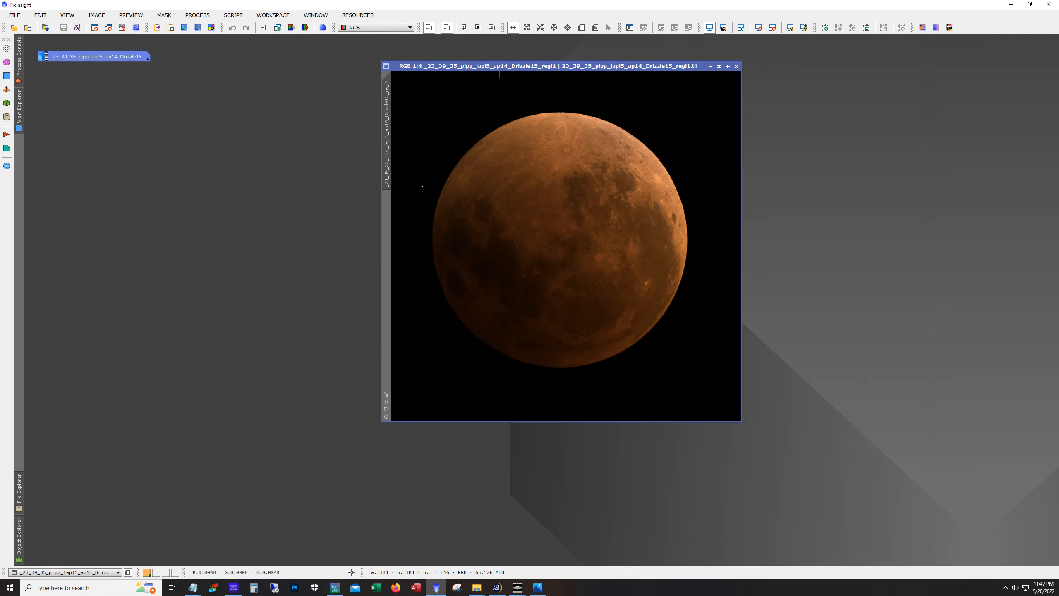
pyautogui.doubleClick(118, 58)
pyautogui.moveTo(584, 52); pyautogui.dragTo(538, 53)
pyautogui.moveTo(684, 65); pyautogui.dragTo(871, 60)
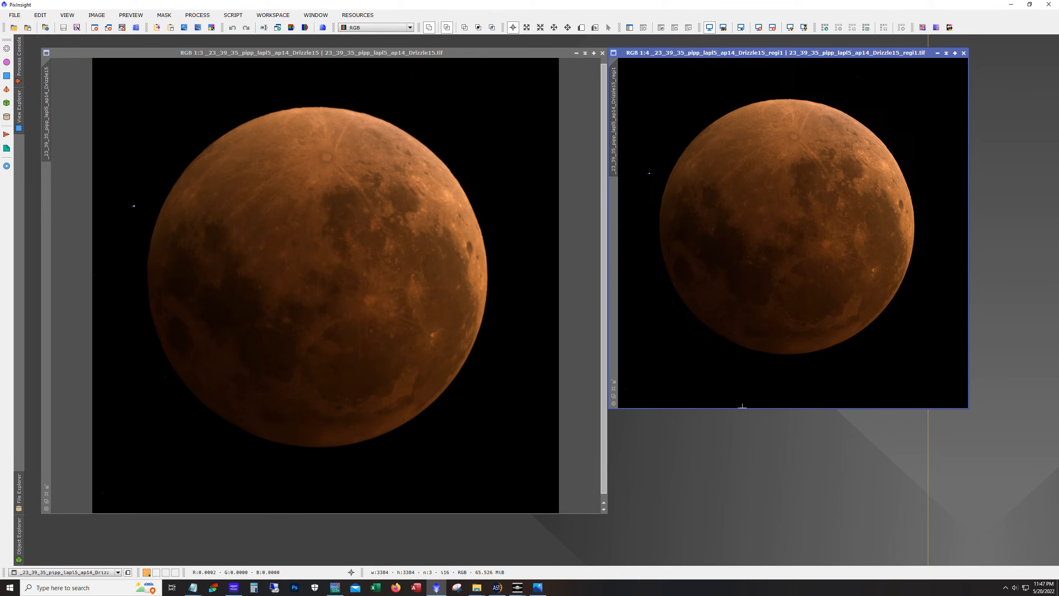
pyautogui.moveTo(741, 409); pyautogui.dragTo(733, 515)
pyautogui.moveTo(973, 361); pyautogui.dragTo(1057, 361)
pyautogui.scroll(-1, 903, 395)
pyautogui.scroll(2, 904, 395)
pyautogui.scroll(-1, 904, 395)
pyautogui.scroll(1, 904, 395)
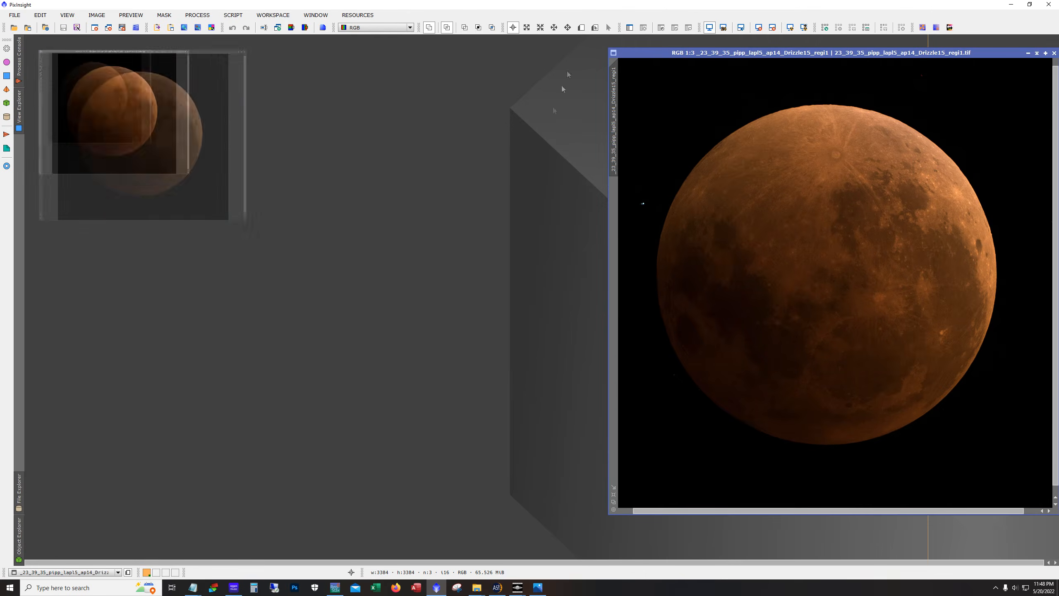
# Minimize the original image and move and enlarge the sharpened image window
pyautogui.click(577, 53)
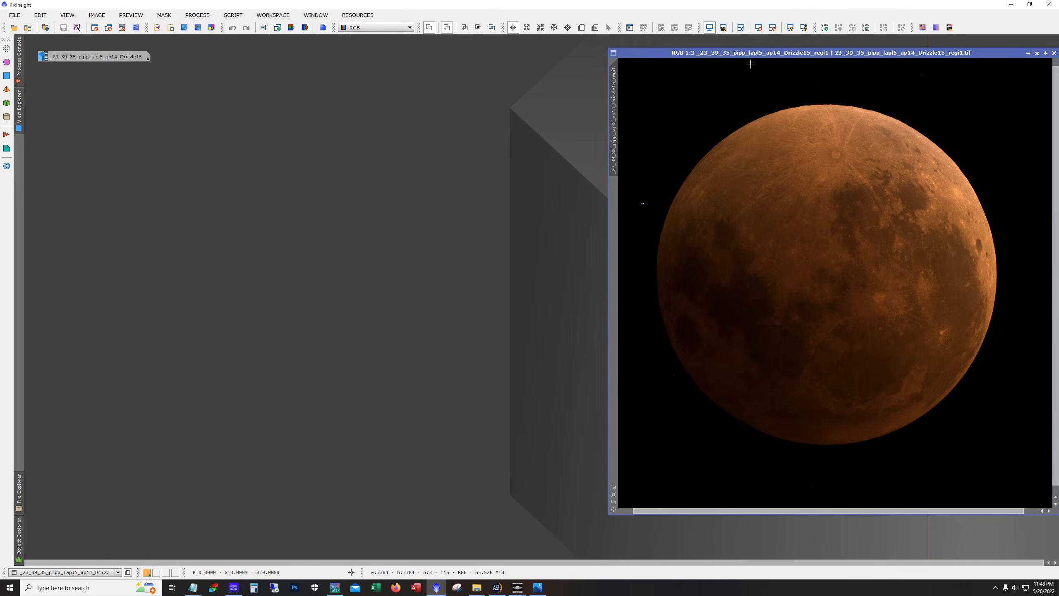
pyautogui.moveTo(751, 54); pyautogui.dragTo(302, 64)
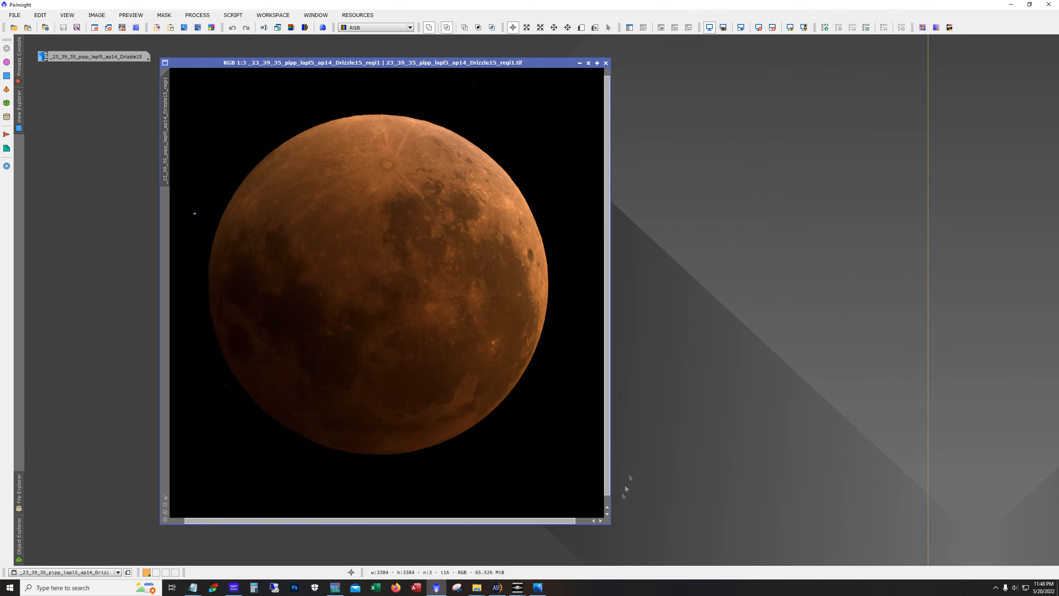
pyautogui.moveTo(610, 524); pyautogui.dragTo(713, 544)
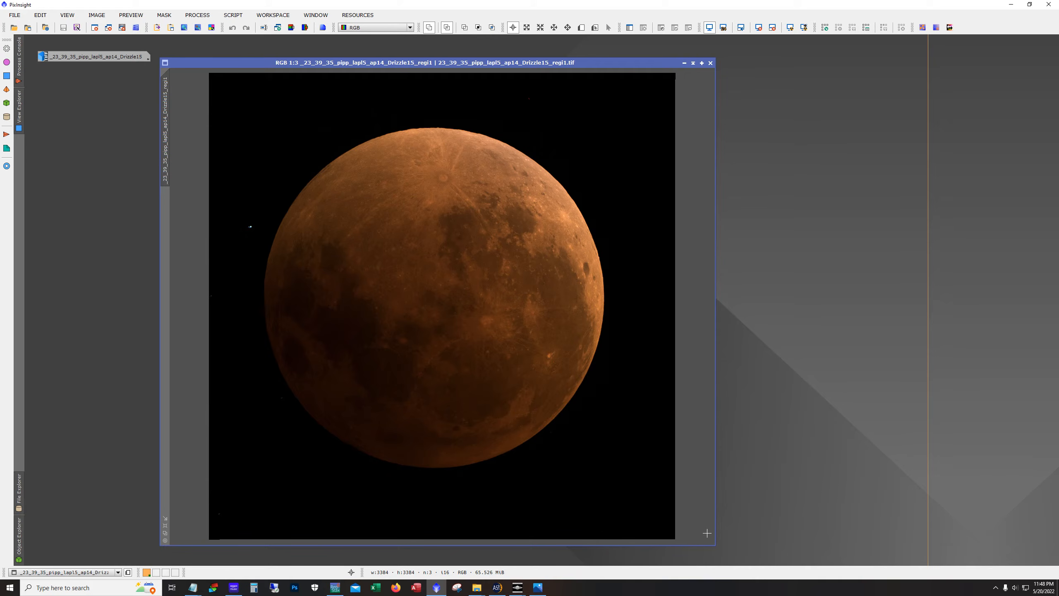
# Zoom and pan around the sharpened moon image to inspect the limb, surface detail and the nearby star
pyautogui.scroll(2, 429, 316)
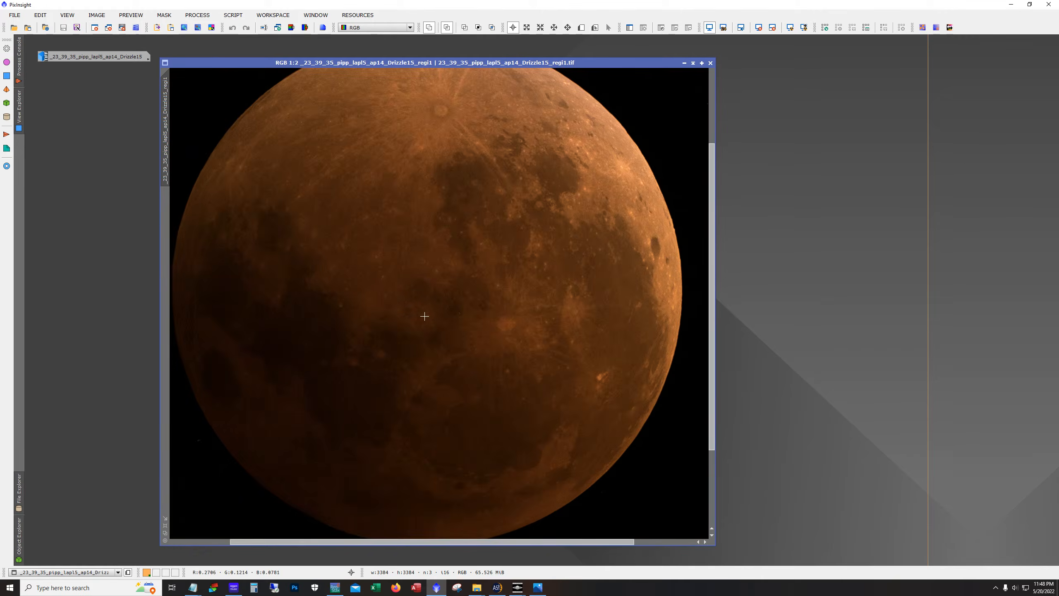
pyautogui.moveTo(506, 542); pyautogui.dragTo(345, 542)
pyautogui.moveTo(713, 367); pyautogui.dragTo(700, 302)
pyautogui.scroll(1, 301, 266)
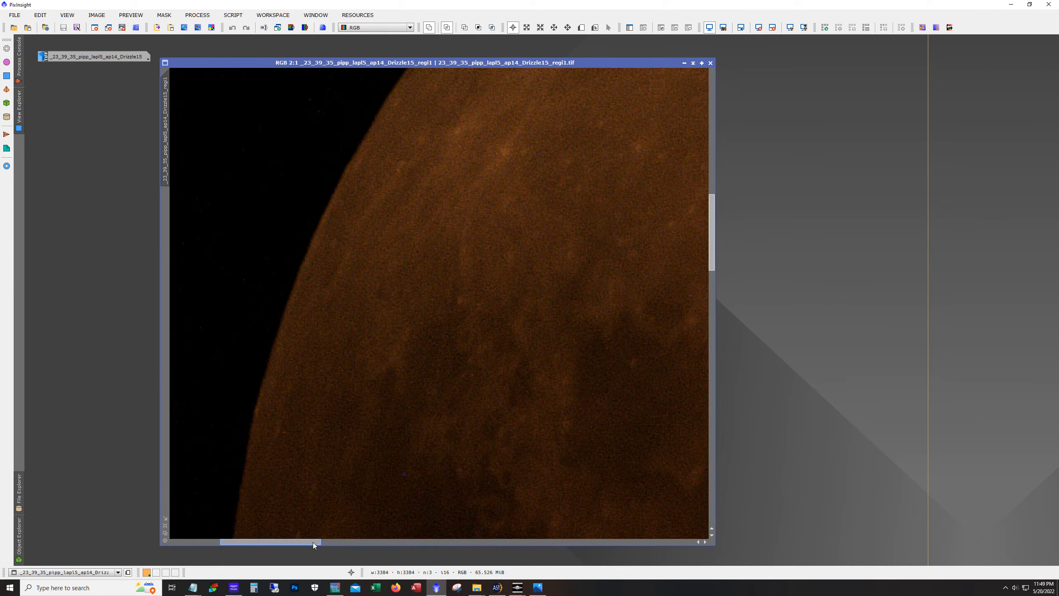
pyautogui.moveTo(313, 542); pyautogui.dragTo(272, 542)
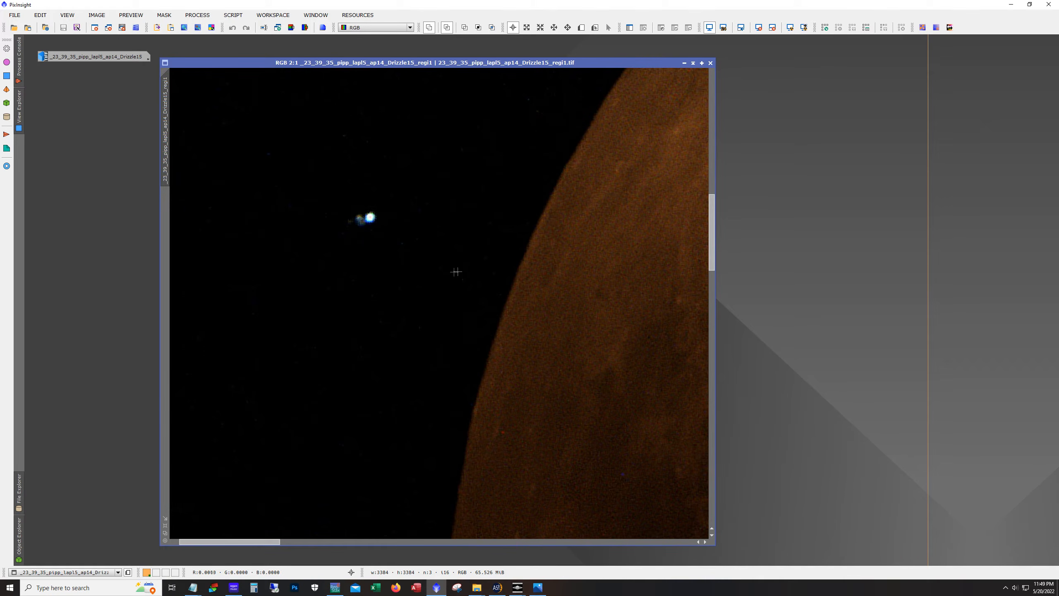
pyautogui.hotkey('ctrl', '-')
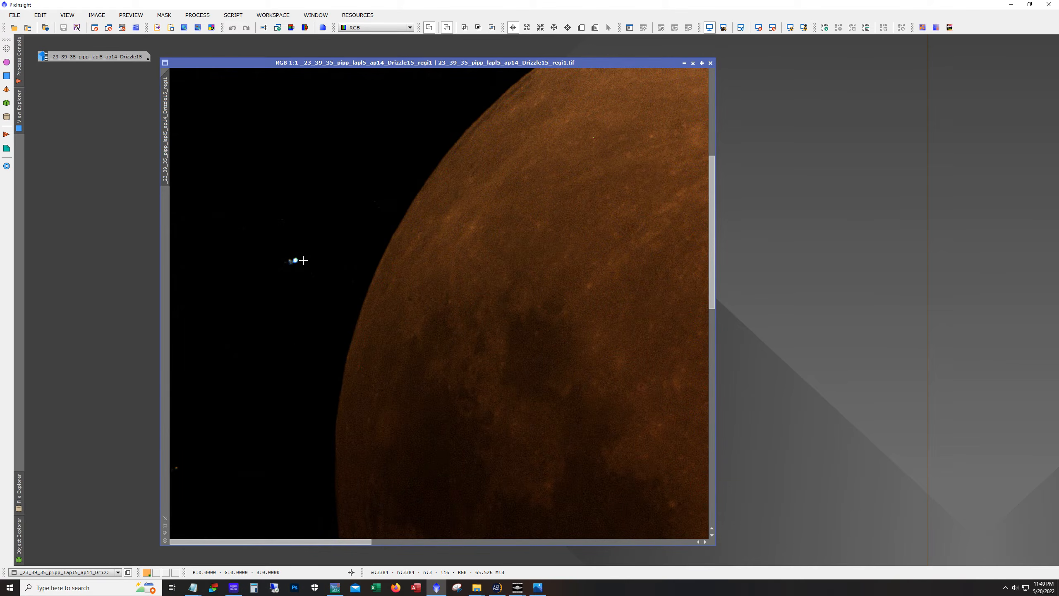
pyautogui.scroll(1, 304, 261)
pyautogui.moveTo(314, 542); pyautogui.dragTo(261, 540)
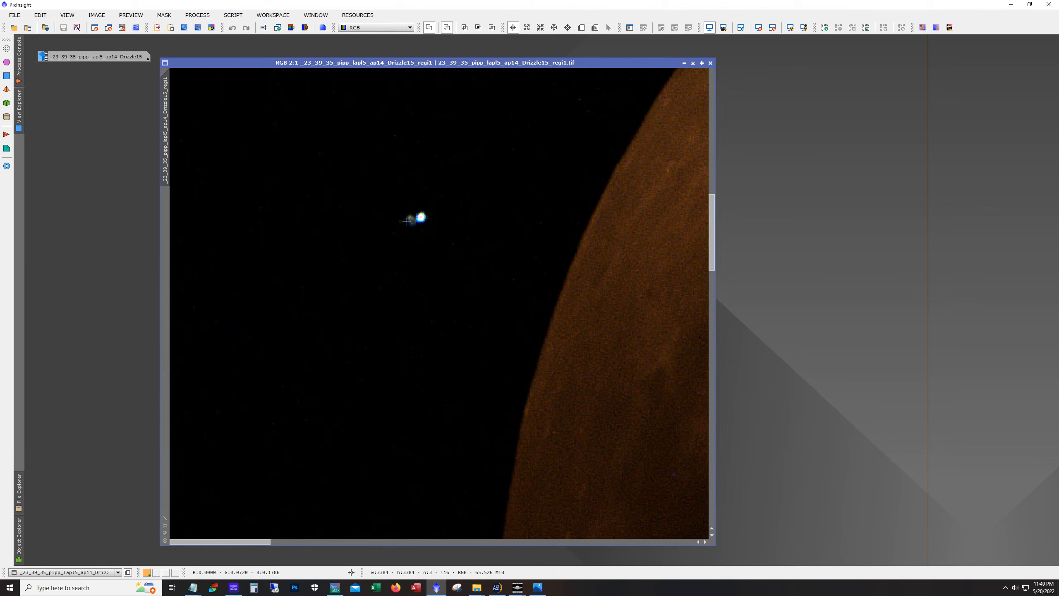
pyautogui.scroll(-1, 437, 229)
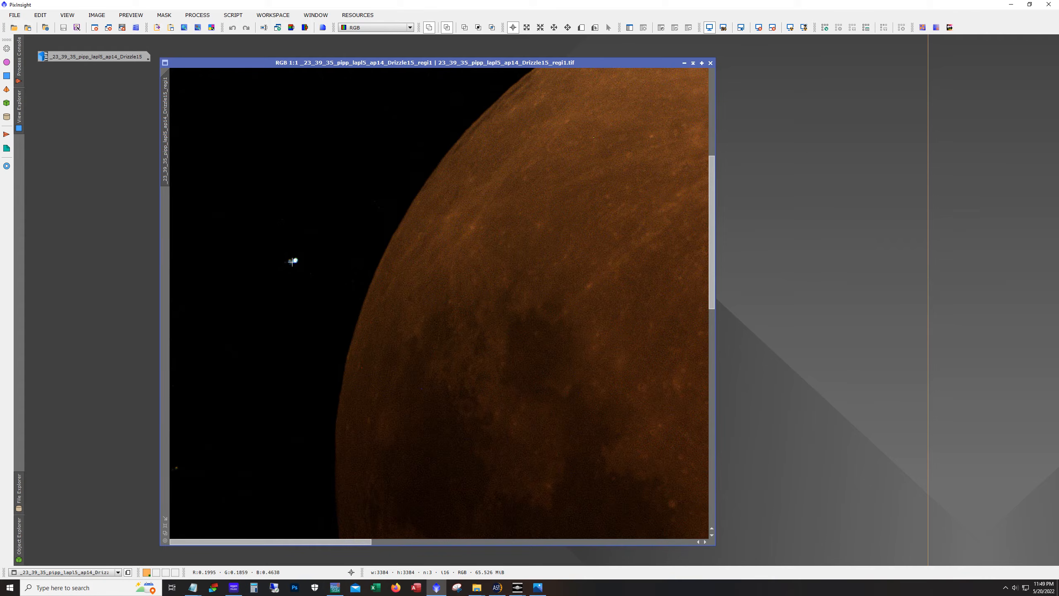
pyautogui.scroll(-1, 292, 261)
pyautogui.scroll(-1, 339, 292)
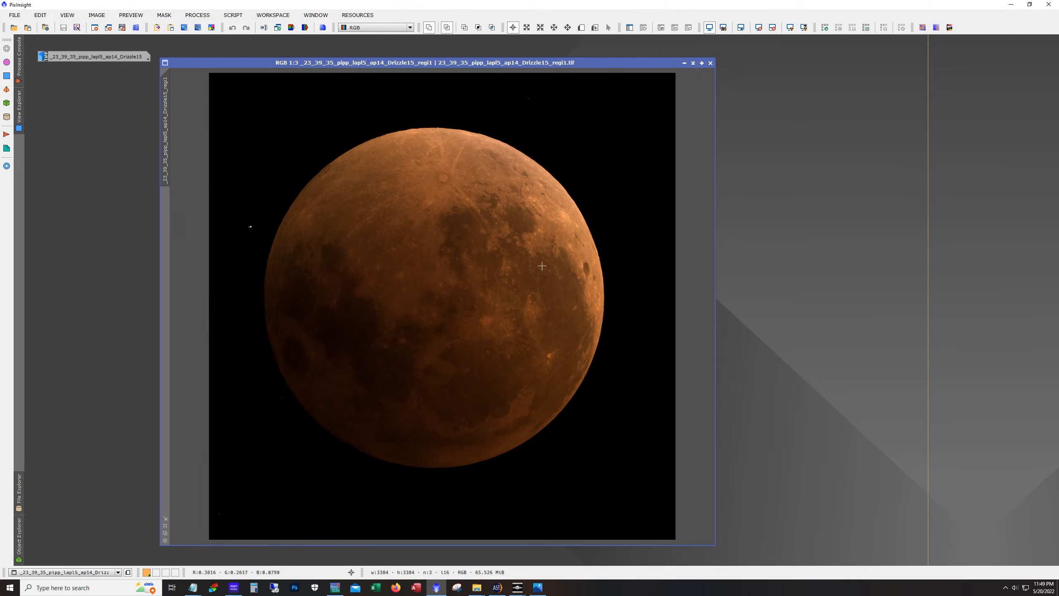
pyautogui.scroll(3, 502, 295)
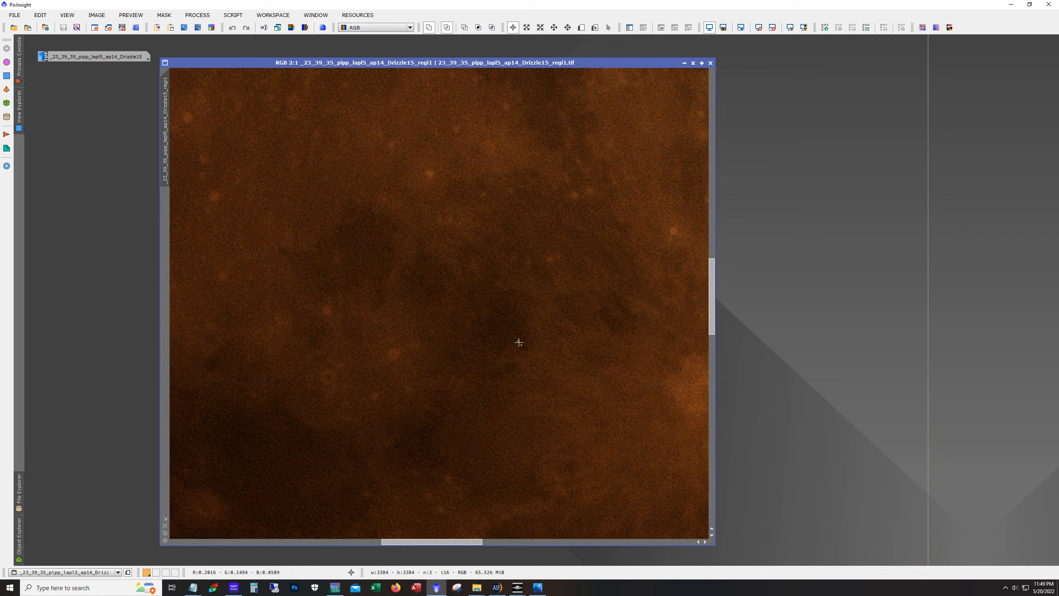
pyautogui.moveTo(711, 332)
pyautogui.mouseDown()
pyautogui.moveTo(712, 355)
pyautogui.moveTo(712, 346)
pyautogui.mouseUp()
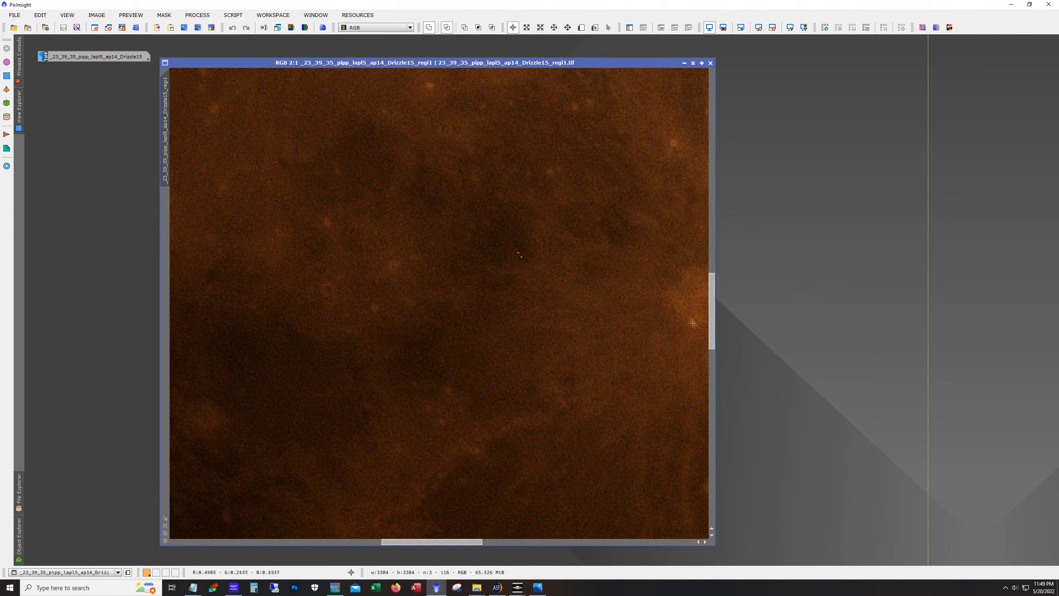
pyautogui.moveTo(710, 337); pyautogui.dragTo(729, 454)
pyautogui.scroll(-2, 597, 353)
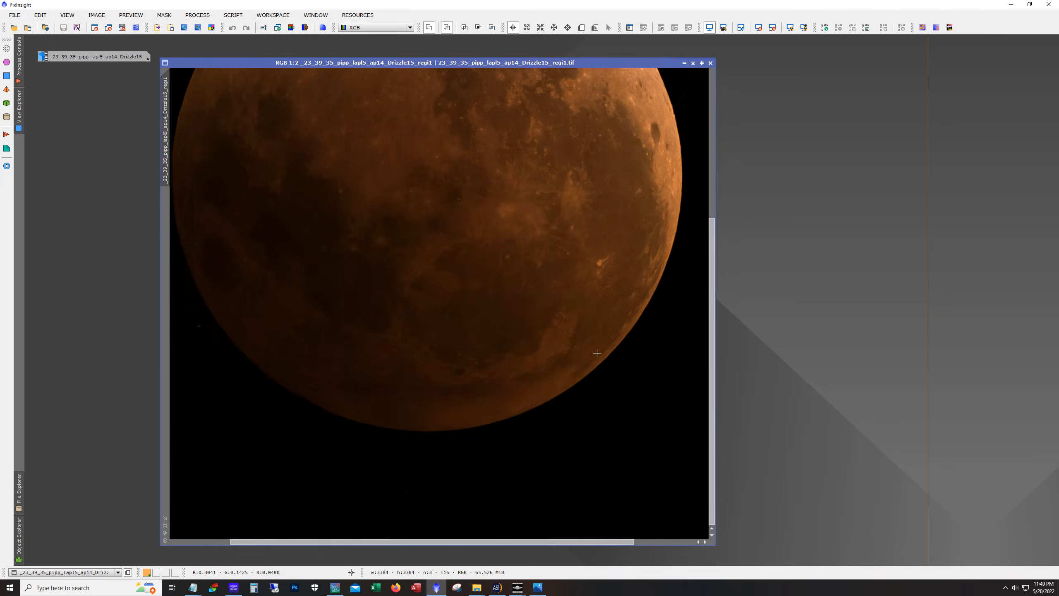
pyautogui.scroll(-1, 597, 352)
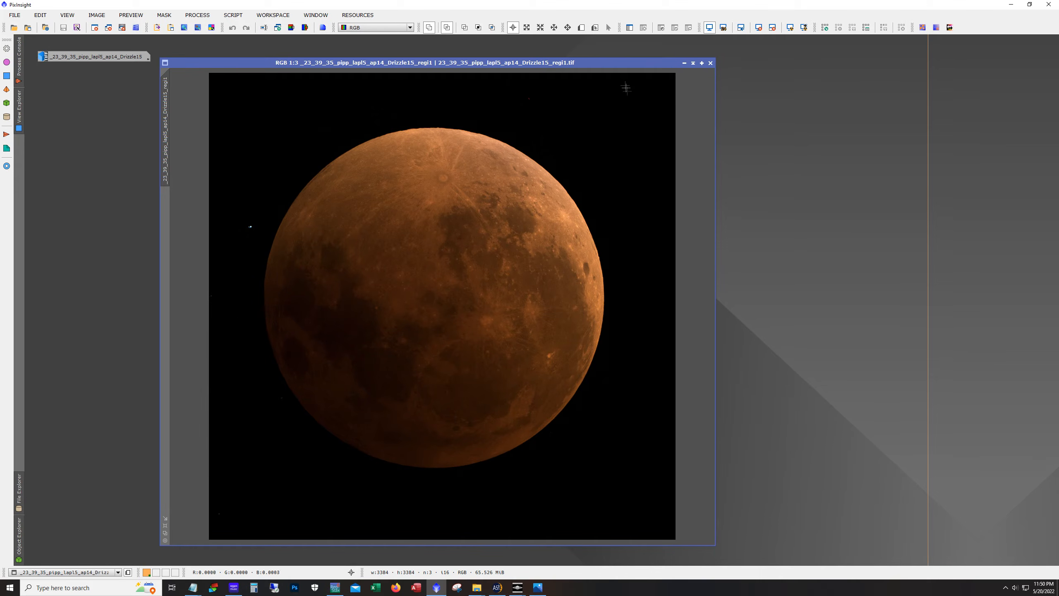
# Move the sharpened image window up and park the iconized original image in the lower corner of the workspace
pyautogui.moveTo(607, 61); pyautogui.dragTo(487, 49)
pyautogui.moveTo(114, 57); pyautogui.dragTo(993, 551)
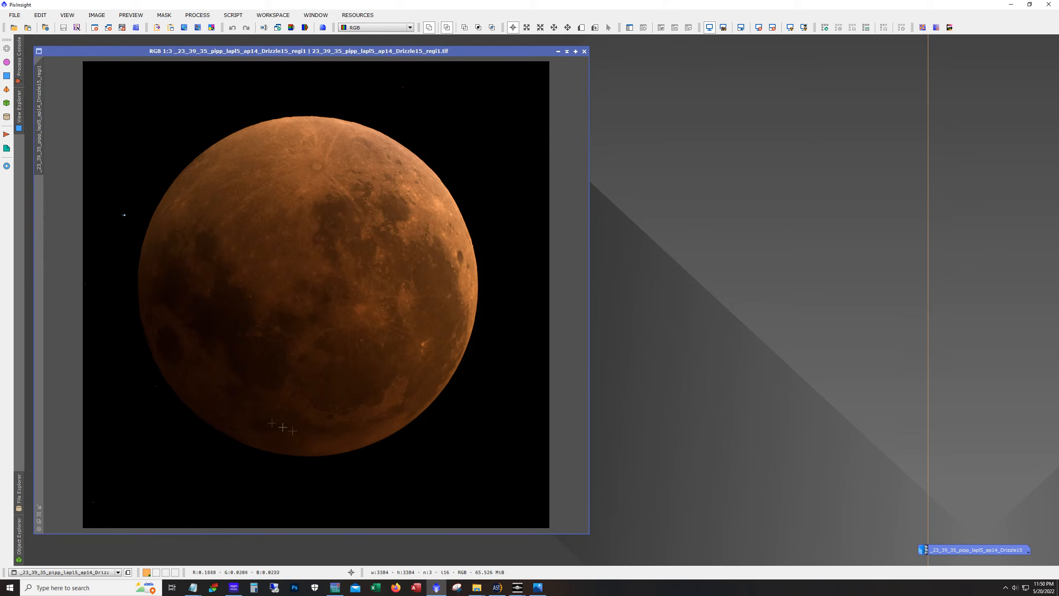
# Open HistogramTransformation, target the sharpened image and turn on its real-time preview
pyautogui.click(198, 15)
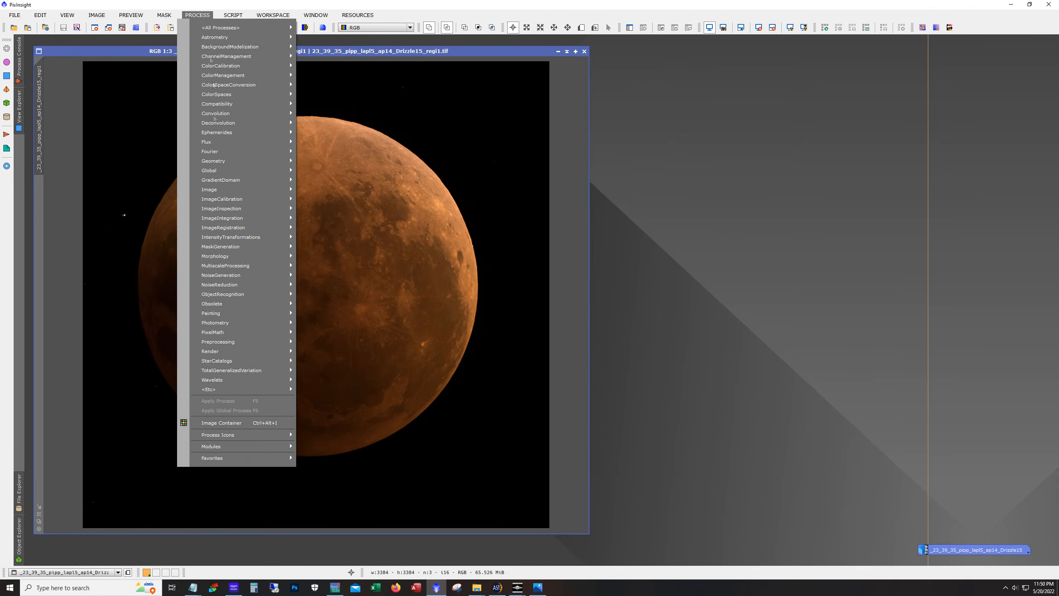
pyautogui.moveTo(231, 239)
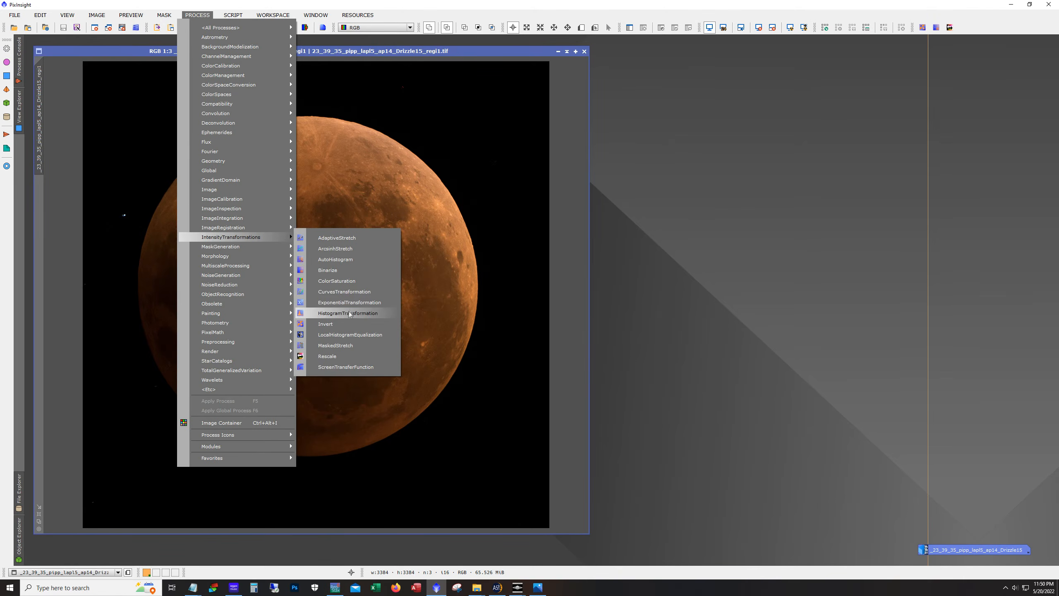
pyautogui.click(348, 313)
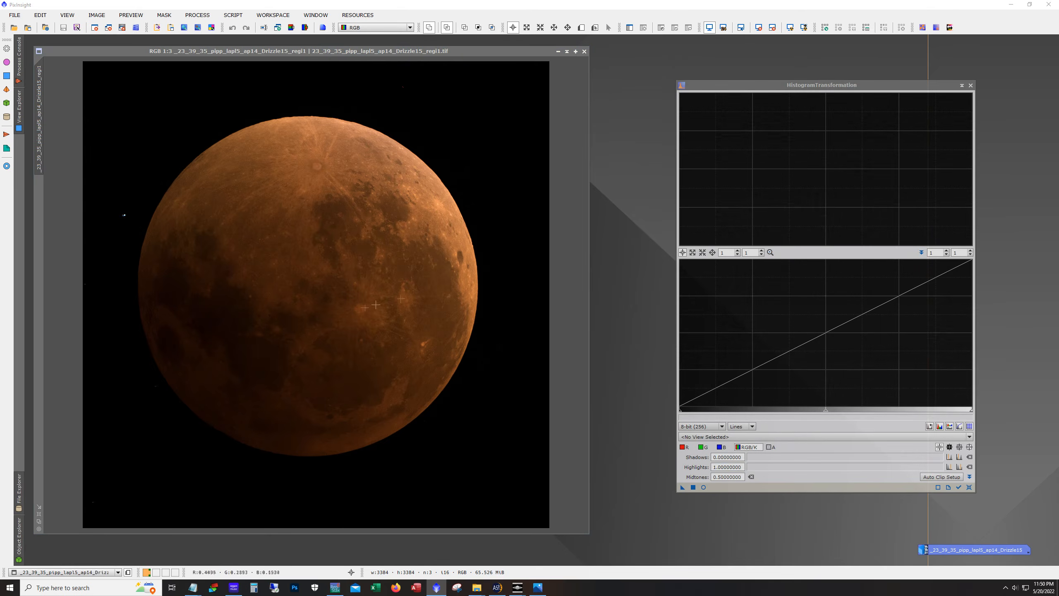
pyautogui.click(728, 436)
pyautogui.click(763, 458)
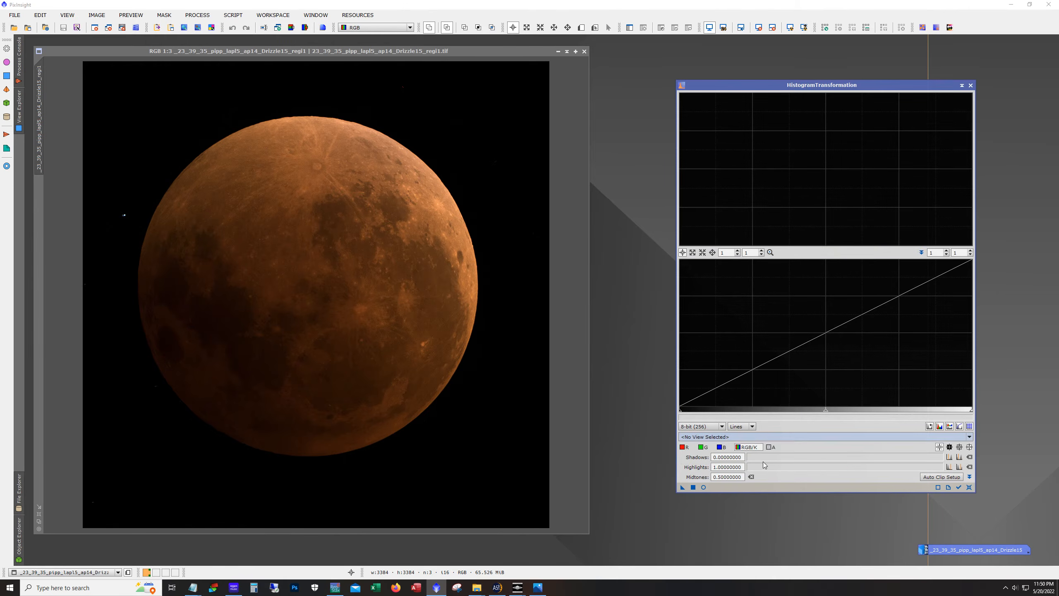
pyautogui.click(704, 487)
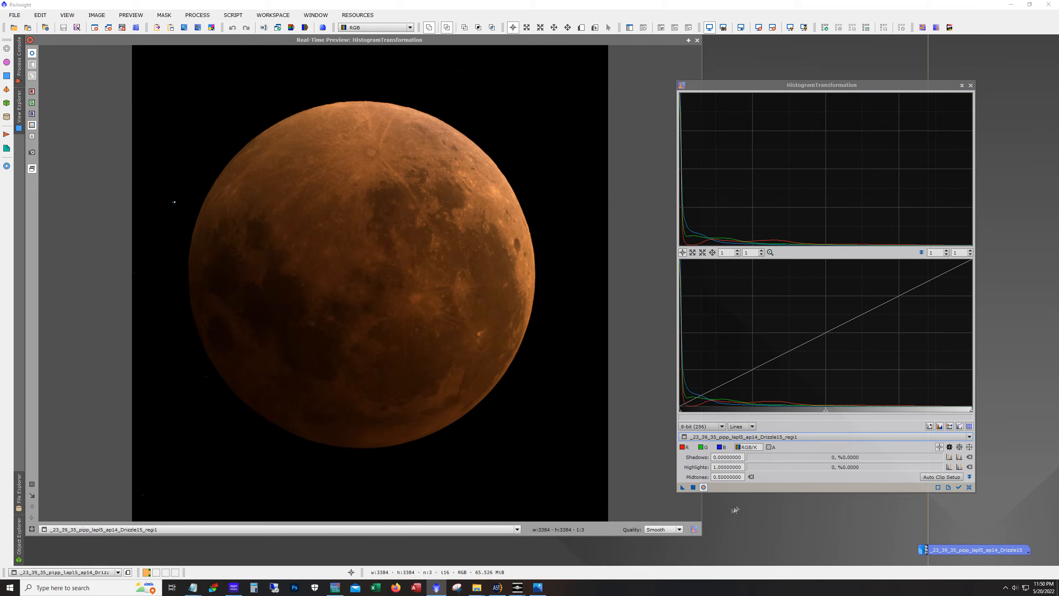
# Stretch the midtones to about 0.44 and apply it to the sharpened image, then close the histogram and preview windows
pyautogui.moveTo(828, 414); pyautogui.dragTo(740, 414)
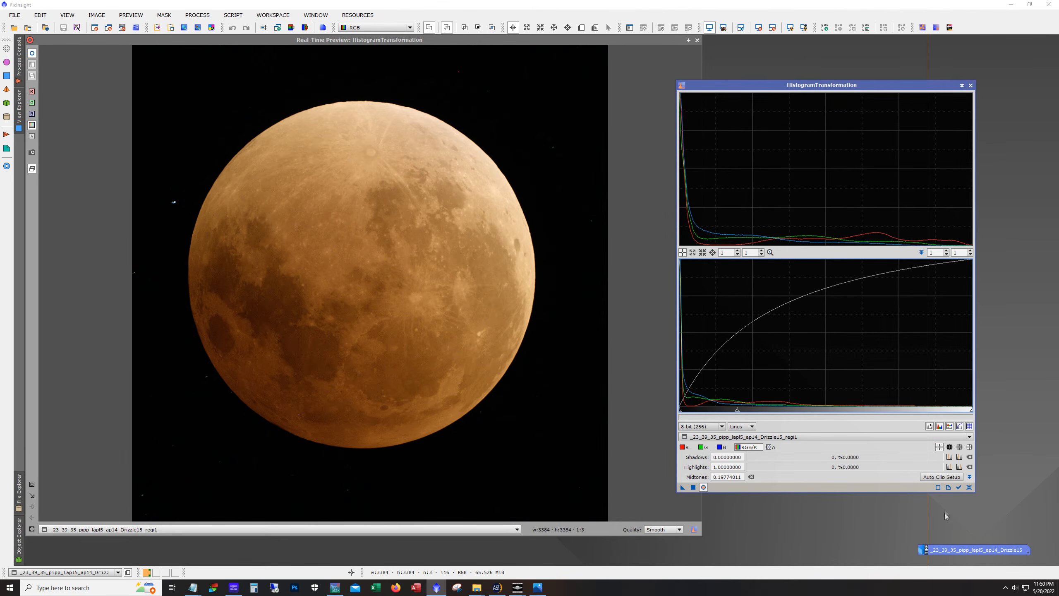
pyautogui.click(969, 488)
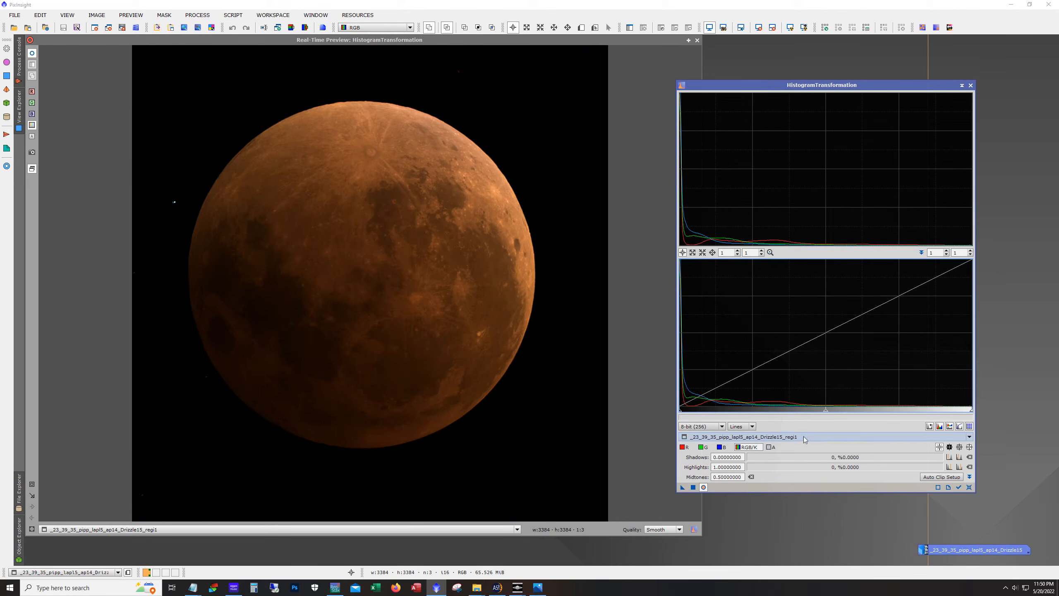
pyautogui.moveTo(828, 413); pyautogui.dragTo(811, 411)
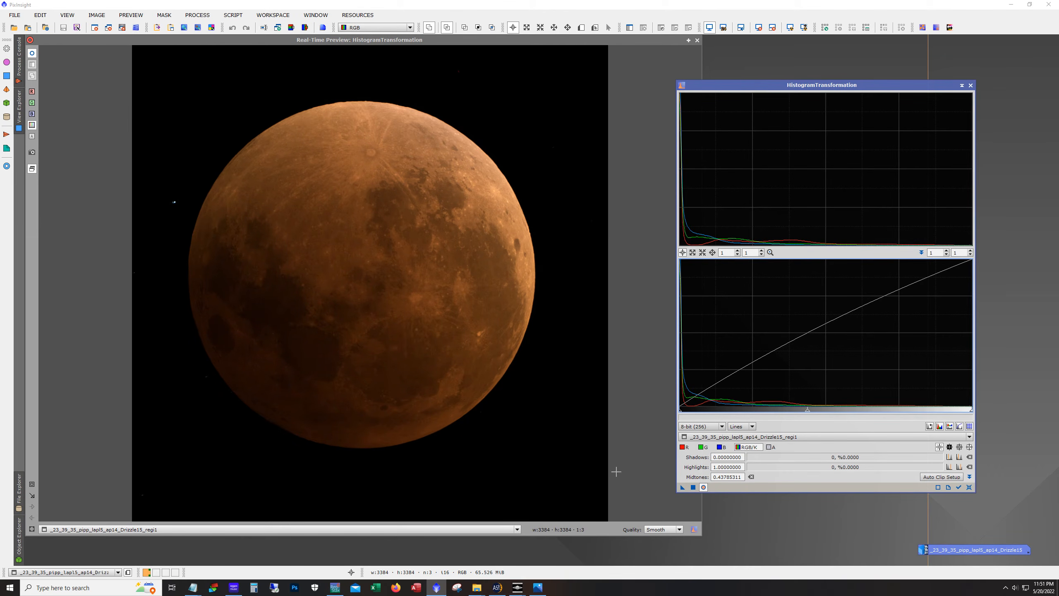
pyautogui.moveTo(811, 412); pyautogui.dragTo(813, 412)
pyautogui.click(693, 487)
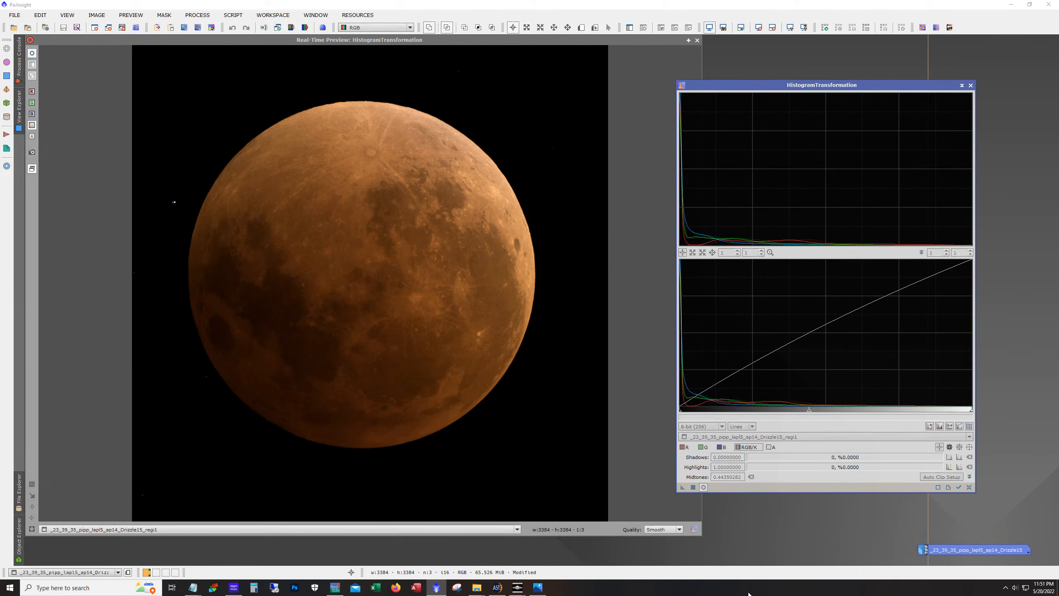
pyautogui.click(969, 486)
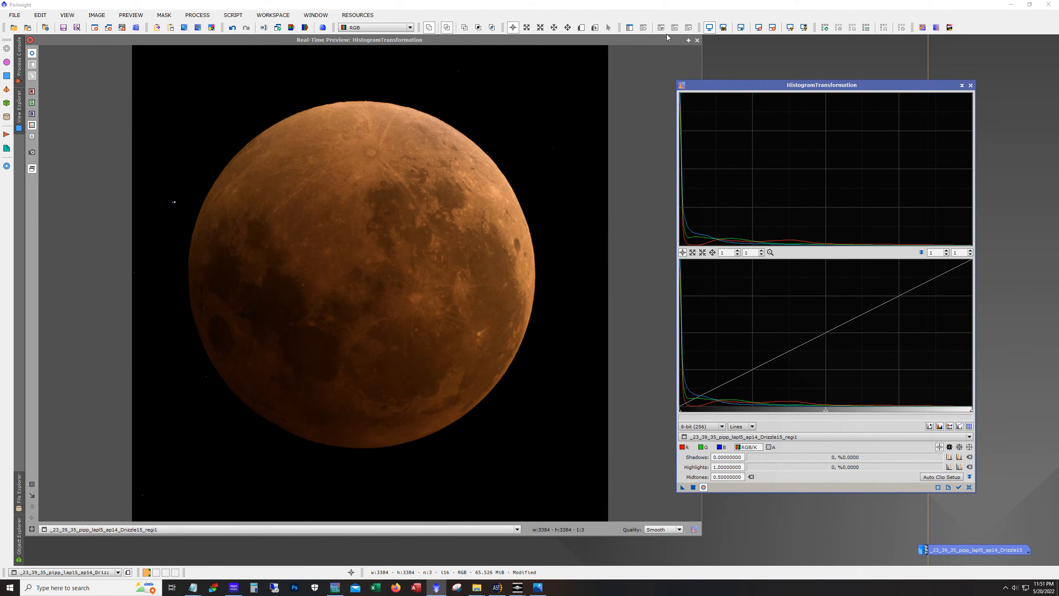
pyautogui.click(971, 86)
pyautogui.click(697, 40)
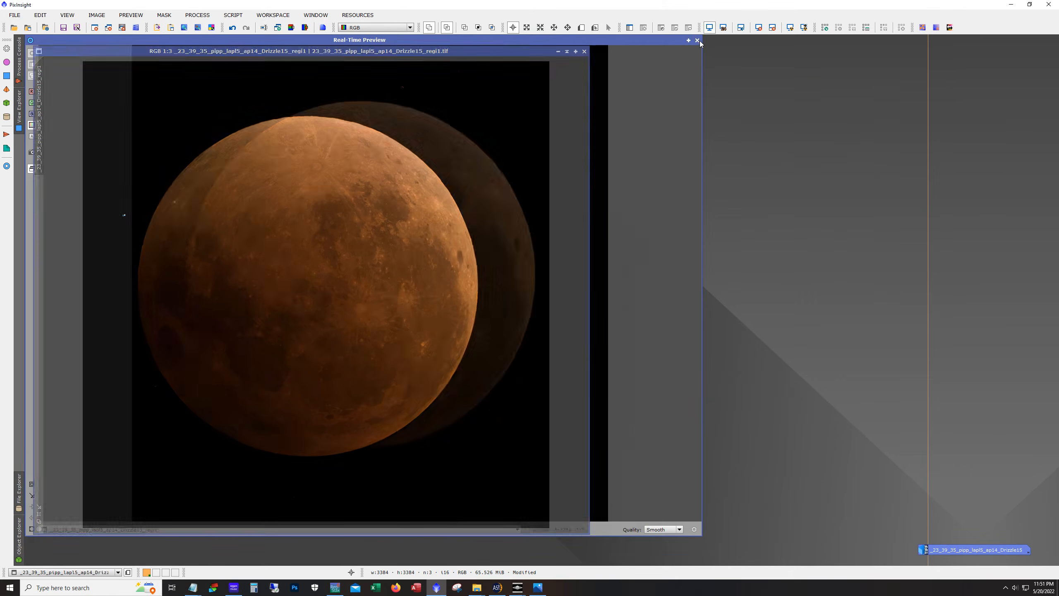
# Open CurvesTransformation and turn on its real-time preview
pyautogui.click(197, 15)
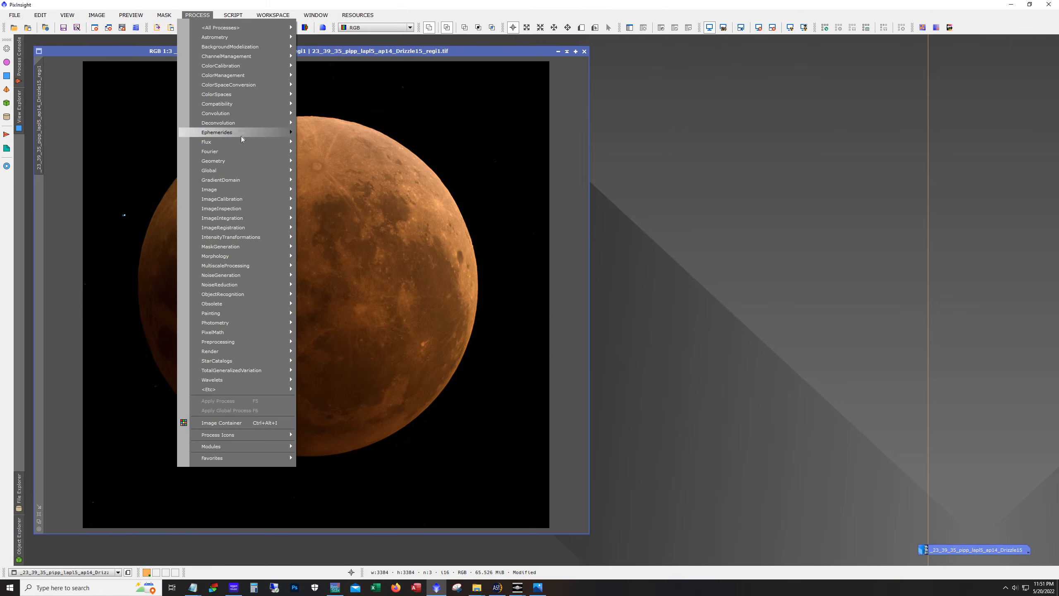
pyautogui.moveTo(230, 237)
pyautogui.click(343, 291)
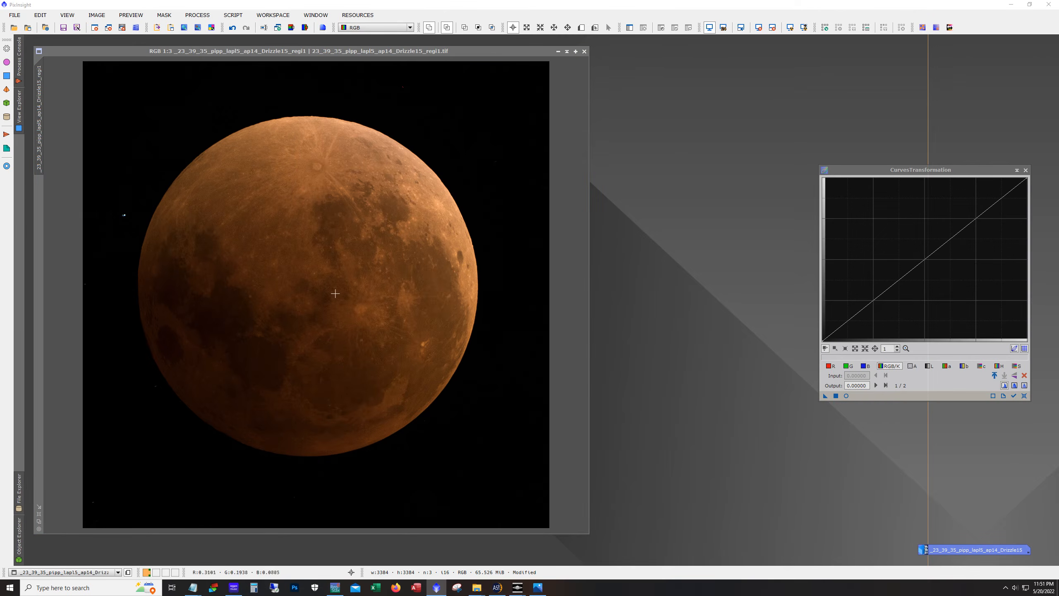
pyautogui.click(846, 396)
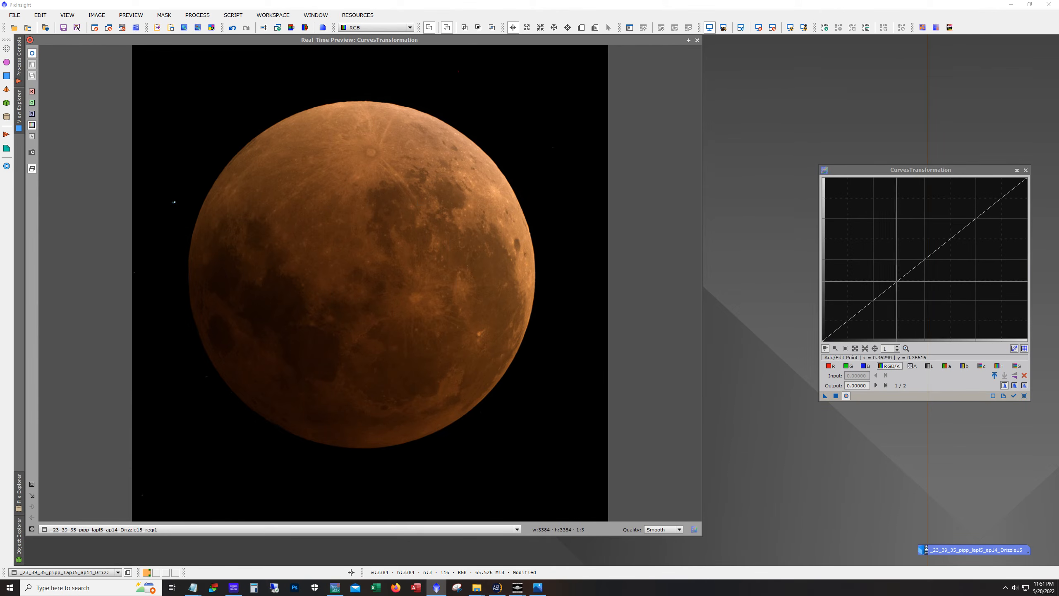
# Add curve points at about 0.39/0.35 and 0.61/0.62, apply the S-curve to the image and close the preview
pyautogui.click(900, 281)
pyautogui.moveTo(900, 282); pyautogui.dragTo(901, 285)
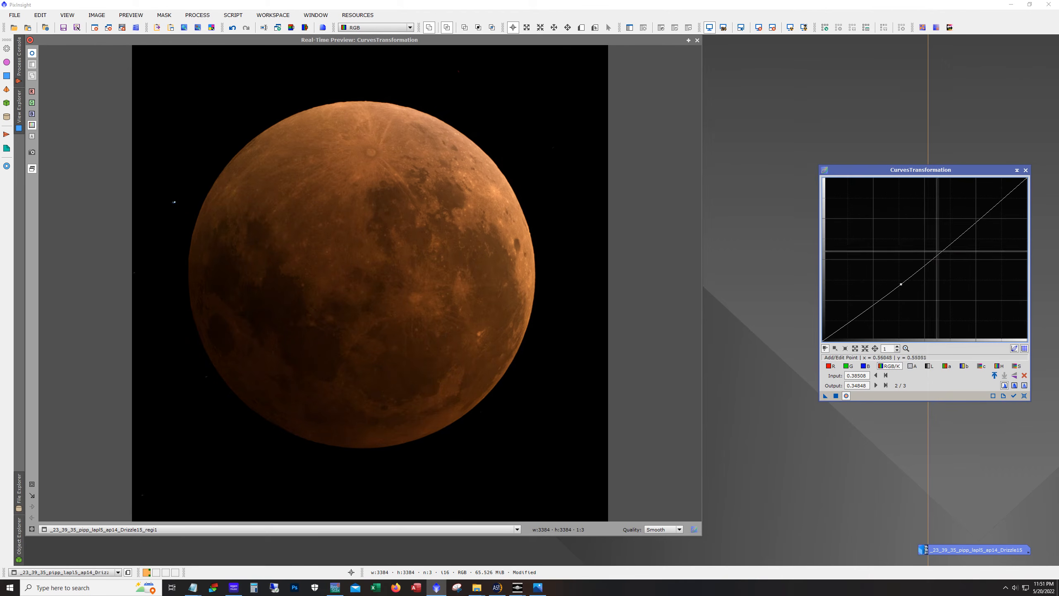
pyautogui.click(947, 239)
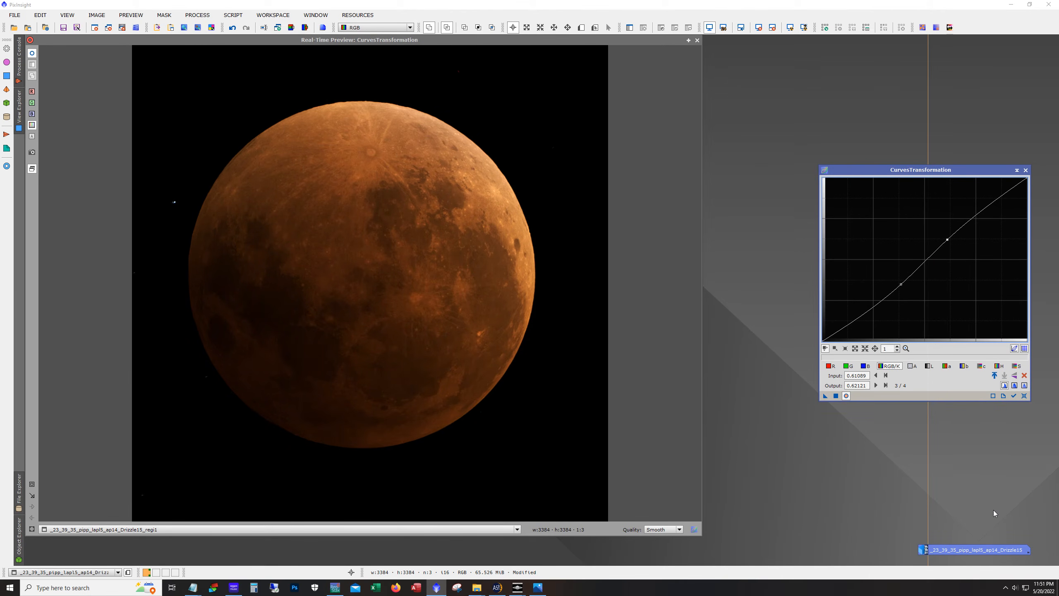
pyautogui.click(836, 398)
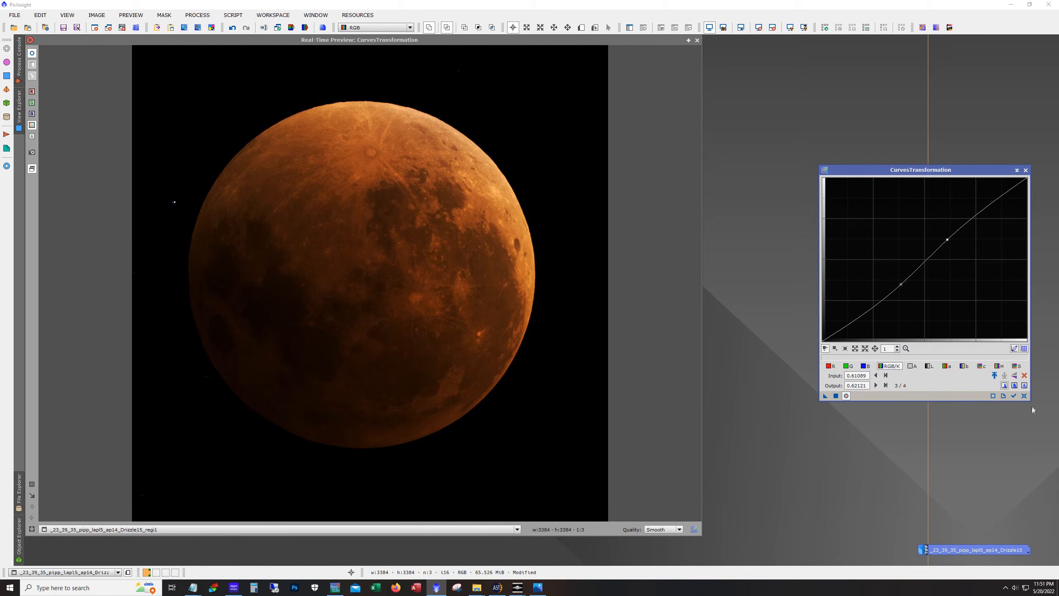
pyautogui.click(1024, 396)
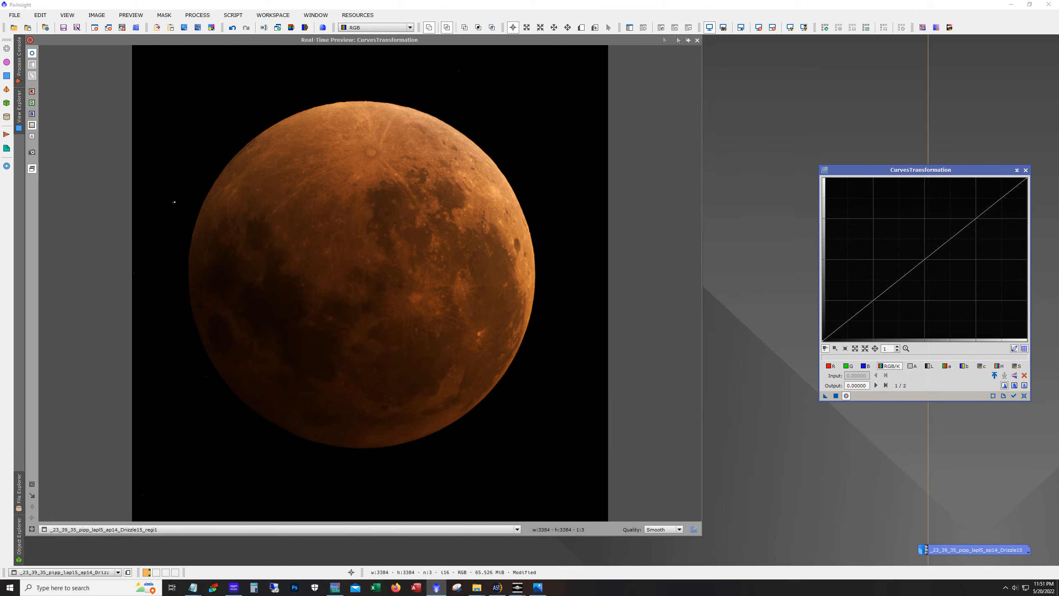
pyautogui.click(697, 41)
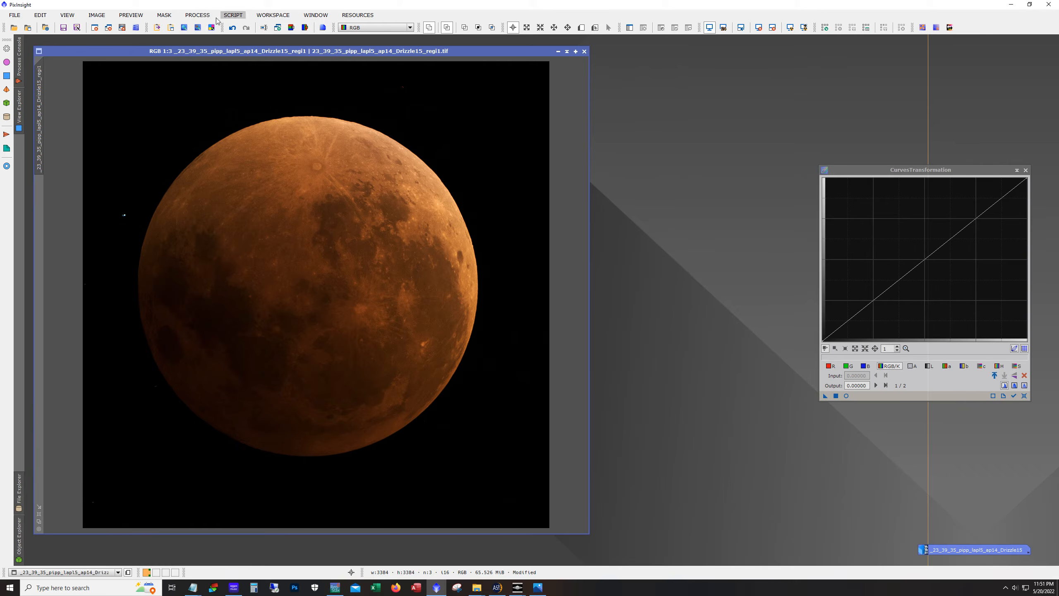
# Open RangeSelection with its real-time preview and set the upper limit to 0.24
pyautogui.click(198, 15)
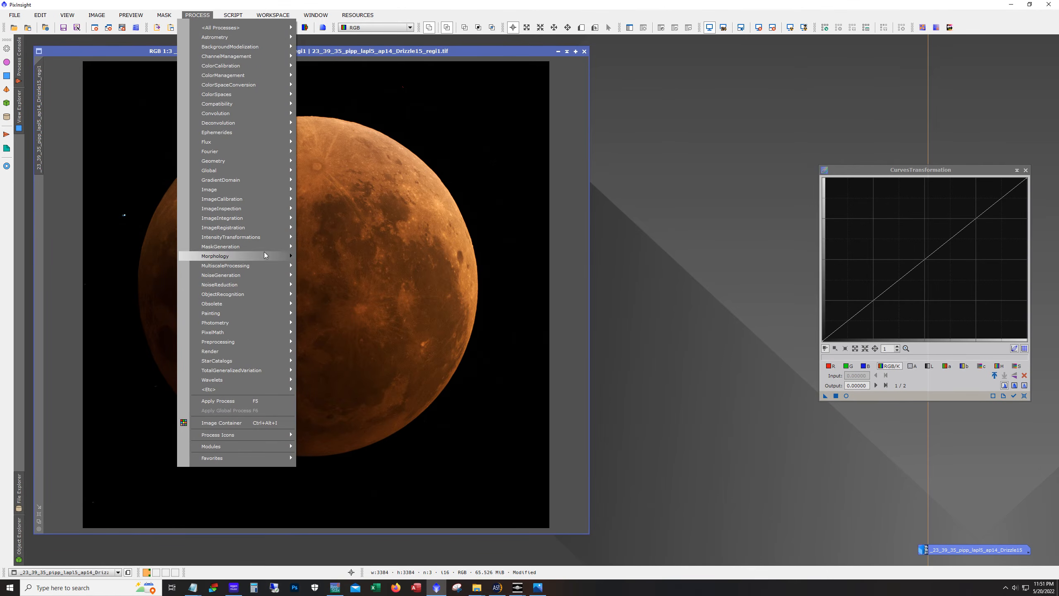
pyautogui.moveTo(265, 252)
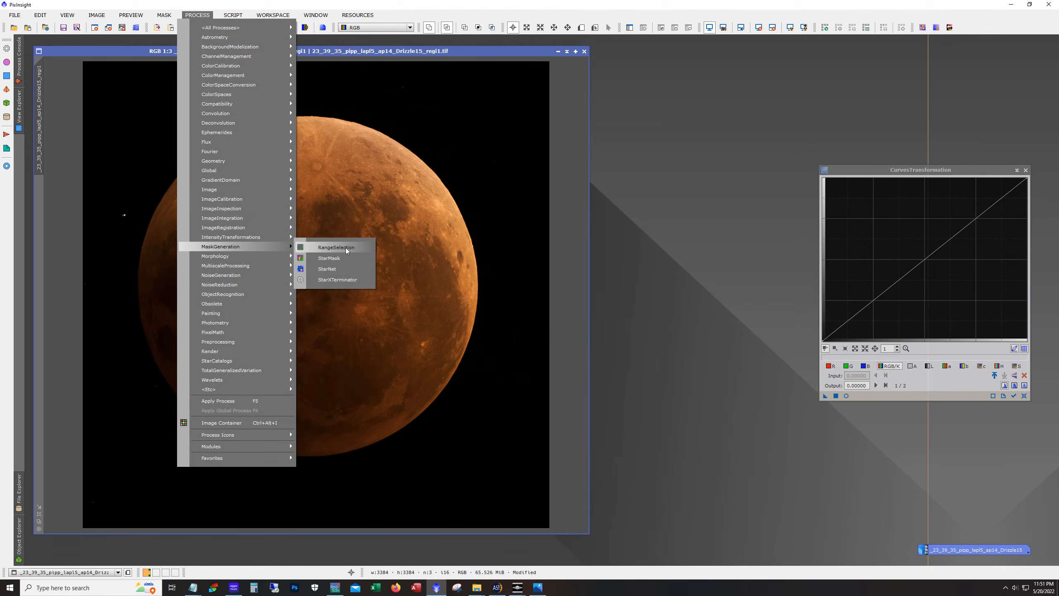
pyautogui.click(346, 247)
pyautogui.click(785, 294)
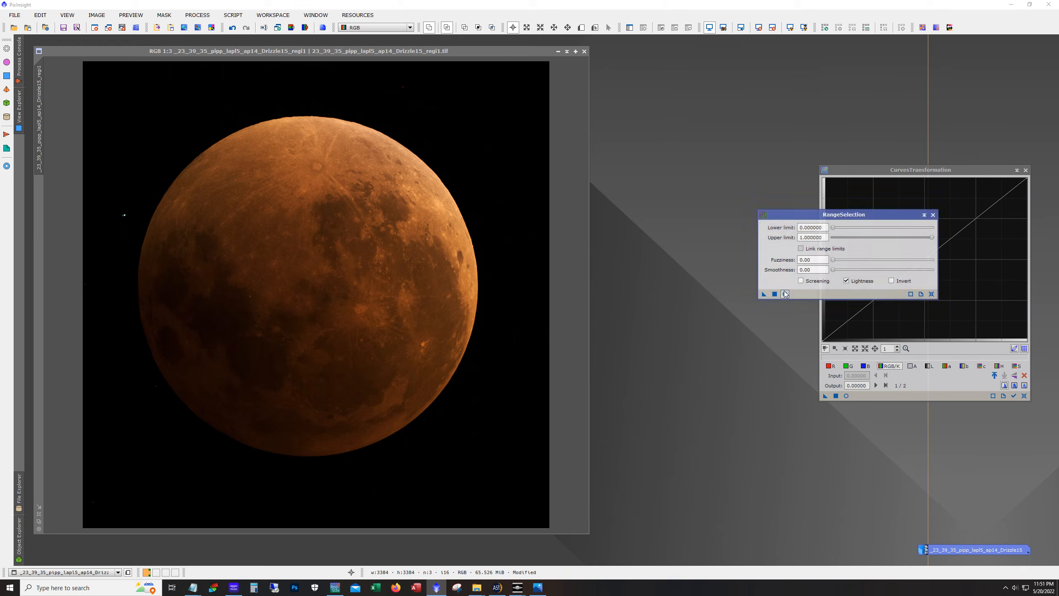
pyautogui.moveTo(932, 238); pyautogui.dragTo(858, 248)
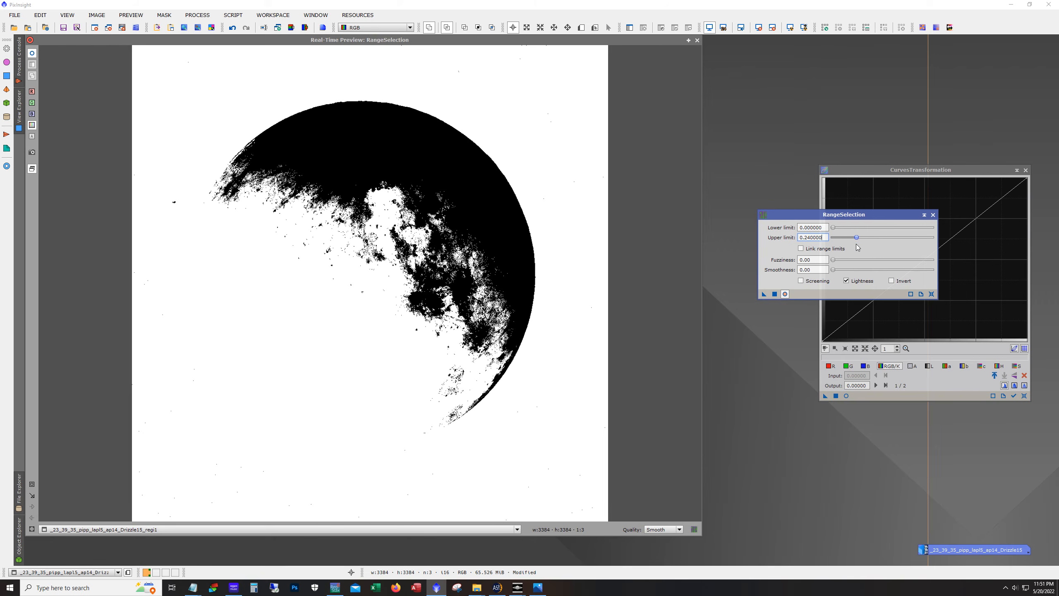
# Set the range selection smoothness to 46 and generate the range mask image
pyautogui.doubleClick(824, 269)
pyautogui.write('100')
pyautogui.press('Return')
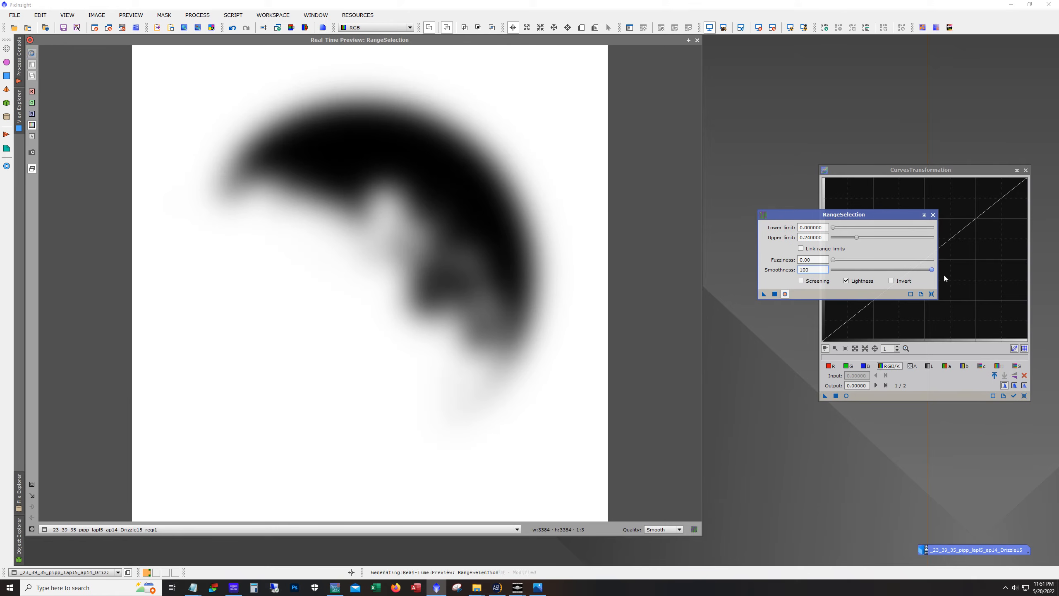
pyautogui.moveTo(929, 269); pyautogui.dragTo(878, 269)
pyautogui.click(774, 293)
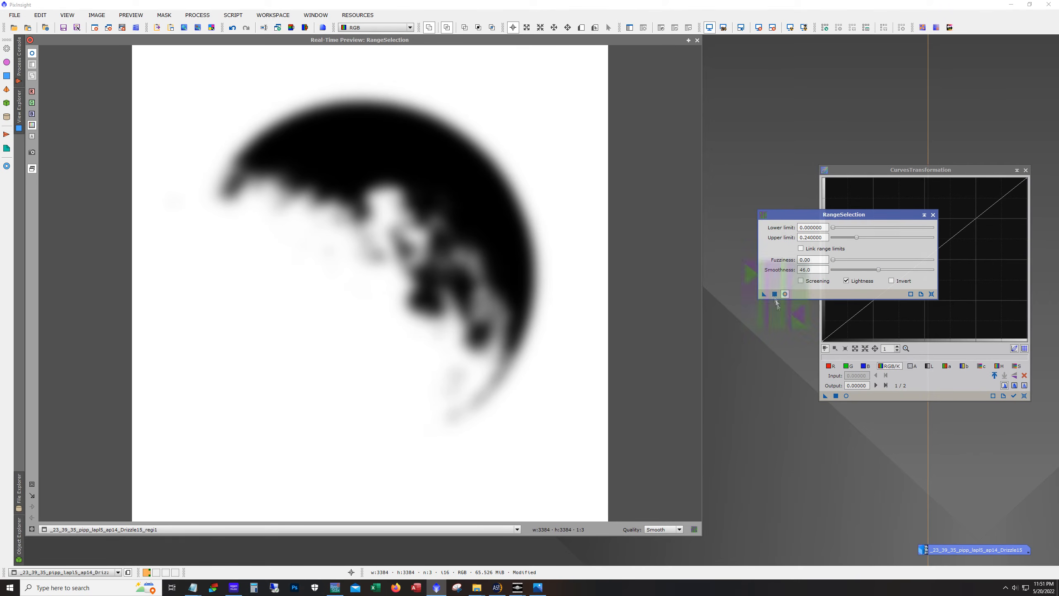
# Close the preview and apply the range mask to the lunar image as its mask
pyautogui.click(697, 41)
pyautogui.moveTo(335, 66); pyautogui.dragTo(473, 72)
pyautogui.moveTo(199, 104); pyautogui.dragTo(68, 214)
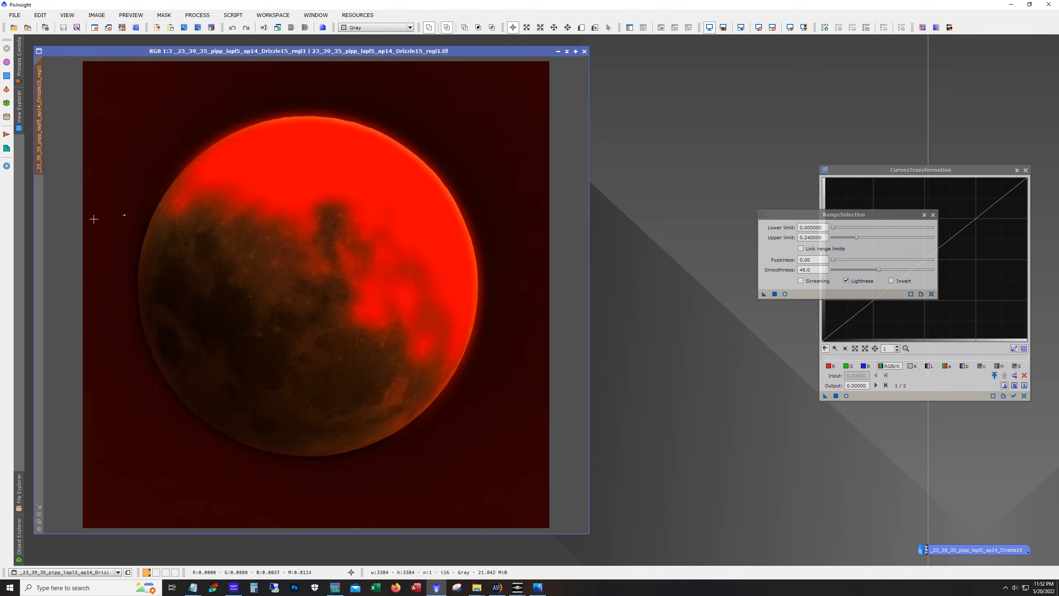
# Invert the image's mask and turn on the CurvesTransformation real-time preview
pyautogui.click(164, 14)
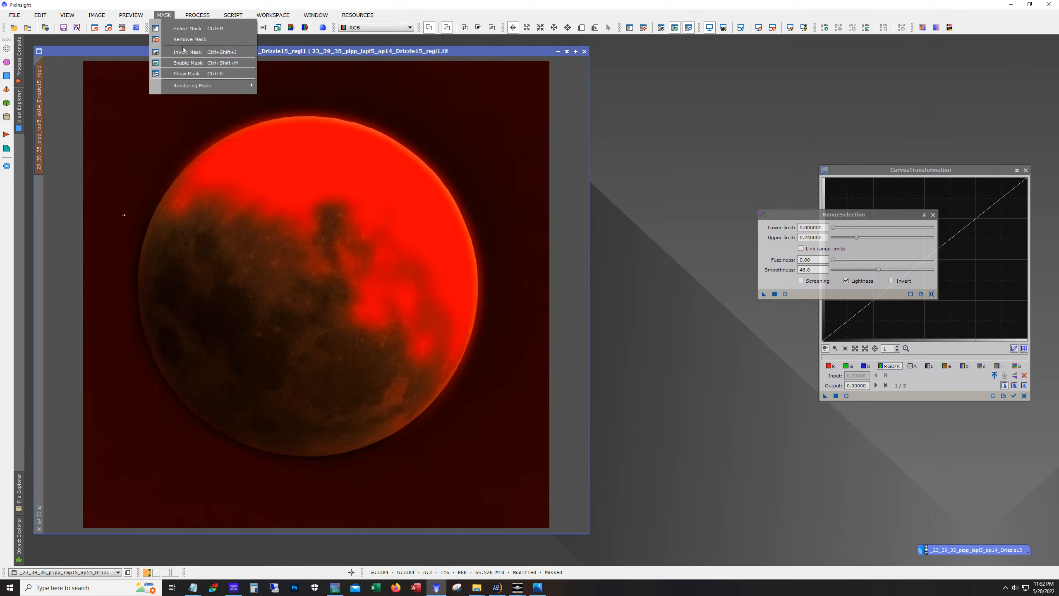
pyautogui.click(185, 51)
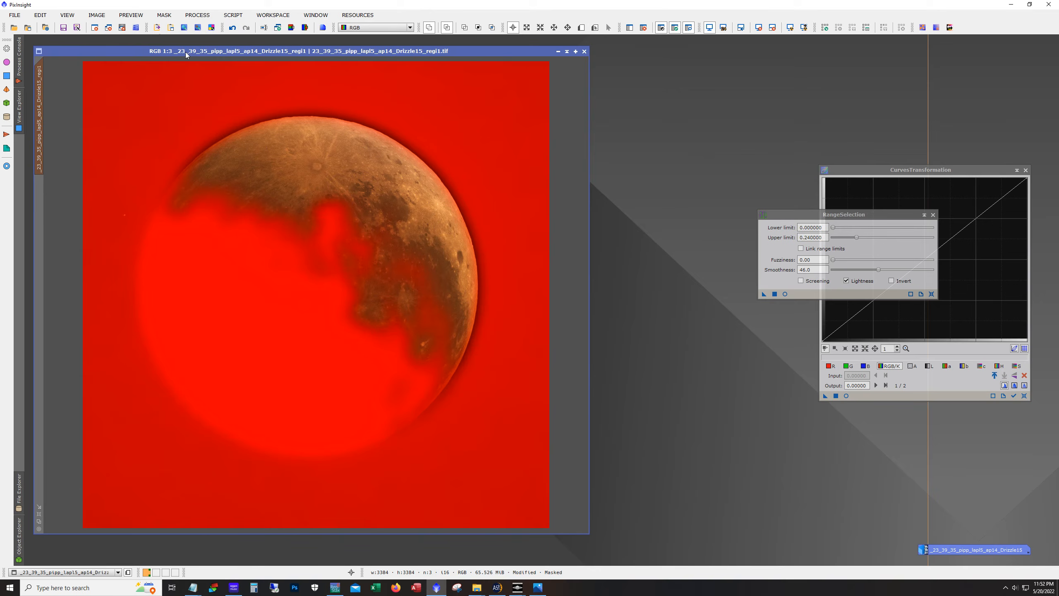
pyautogui.click(847, 396)
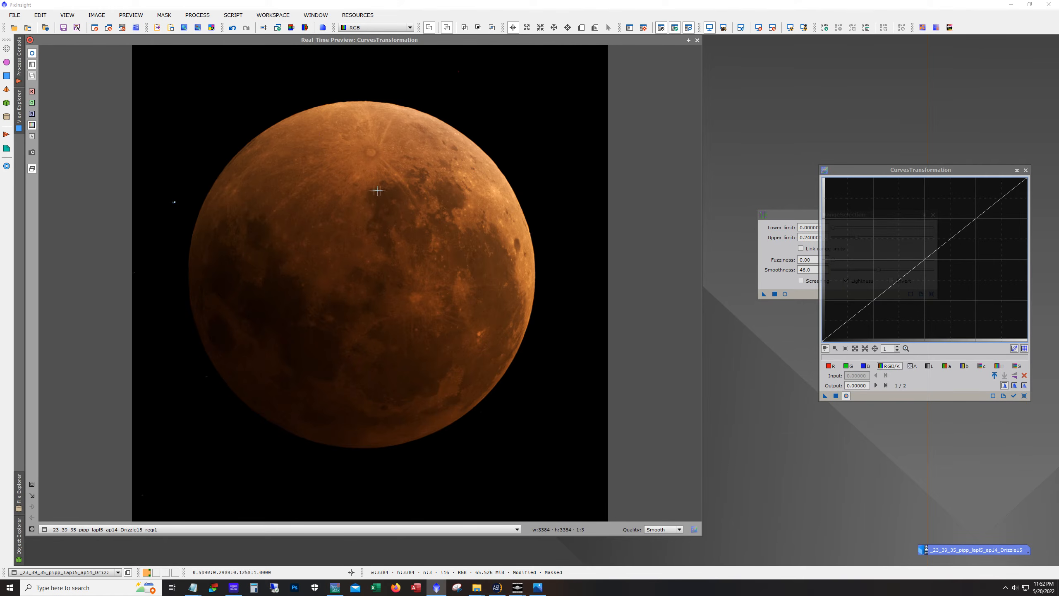
# Apply a curve with points at about 0.43/0.40 and 0.48/0.46 through the inverted mask, then reset the curve and close the preview
pyautogui.click(336, 179)
pyautogui.moveTo(337, 179); pyautogui.dragTo(334, 178)
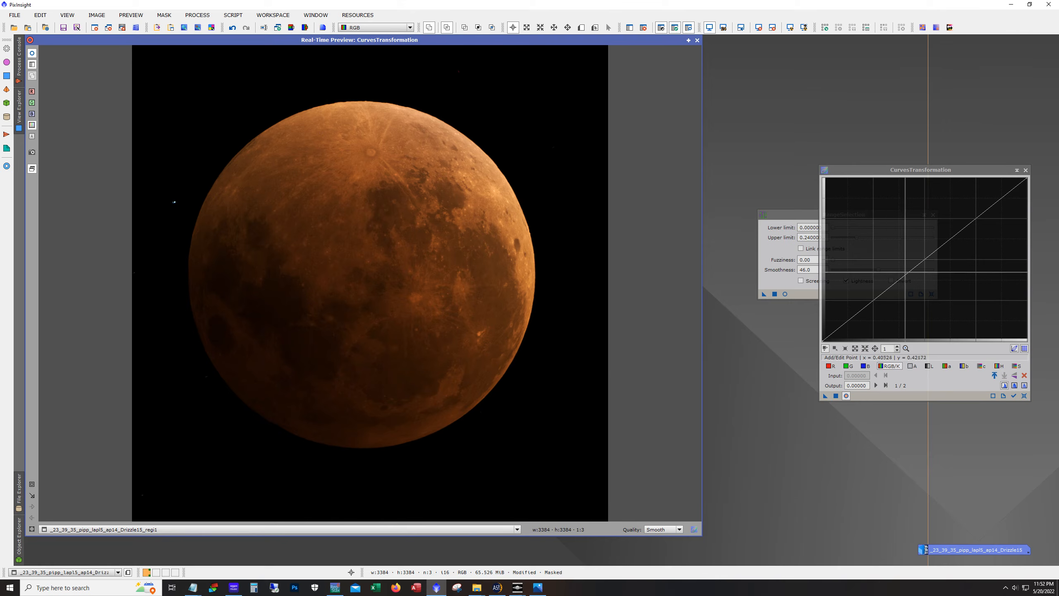
pyautogui.click(909, 273)
pyautogui.moveTo(908, 272); pyautogui.dragTo(910, 275)
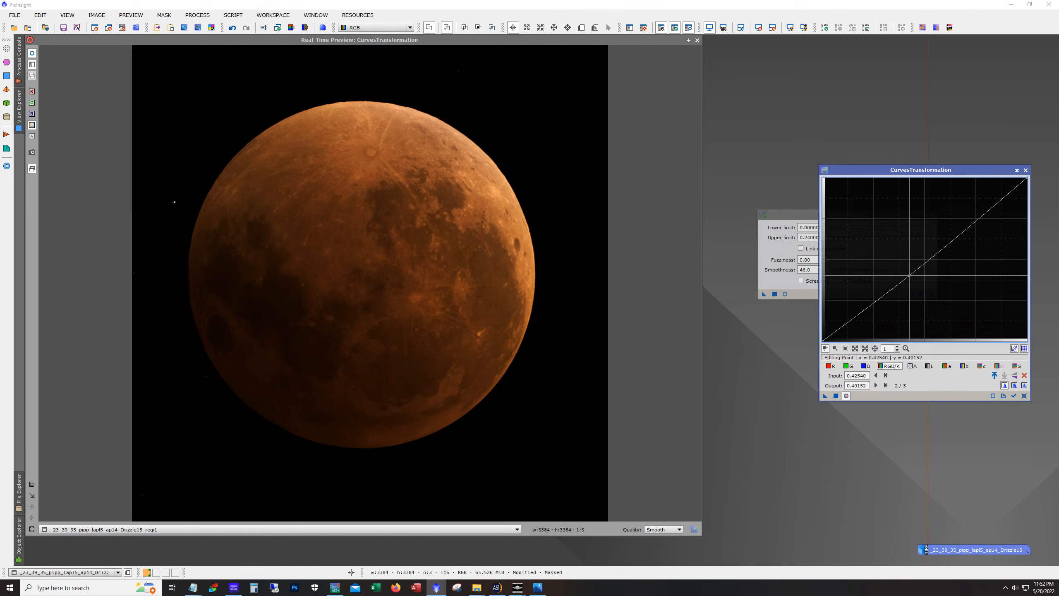
pyautogui.click(919, 265)
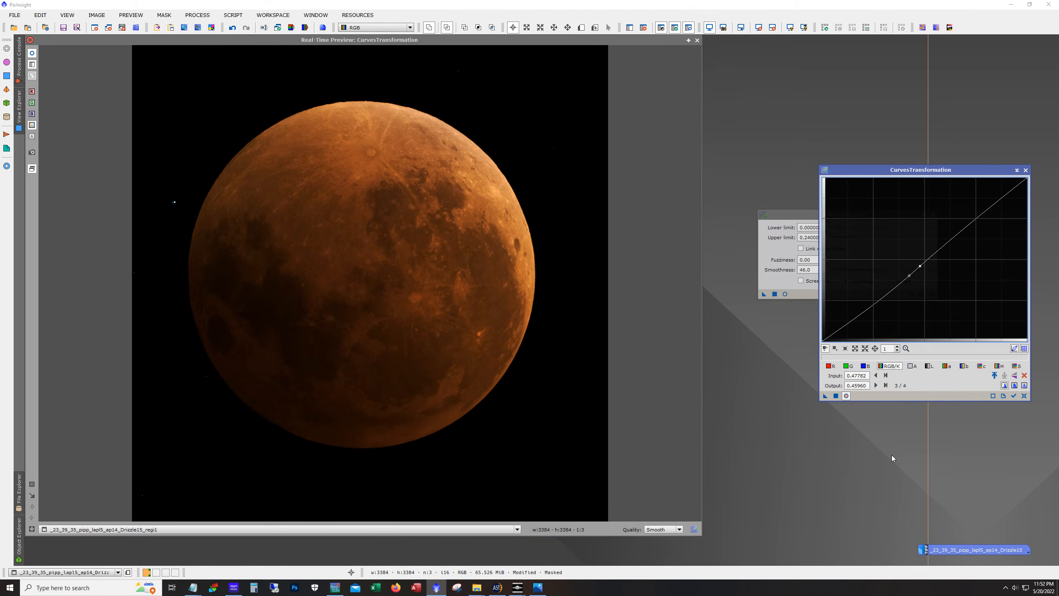
pyautogui.click(837, 396)
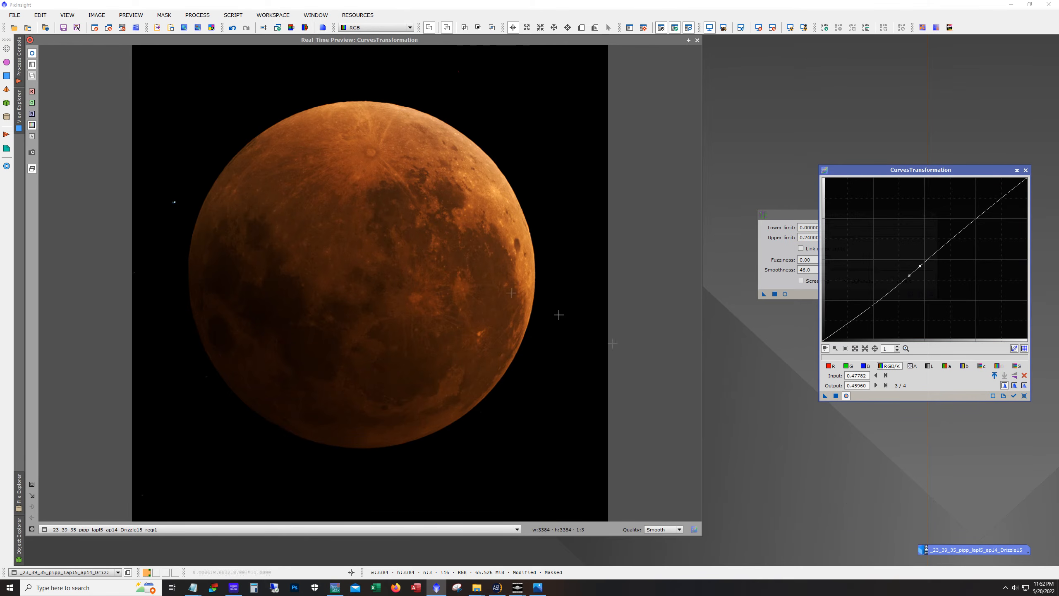
pyautogui.click(1024, 396)
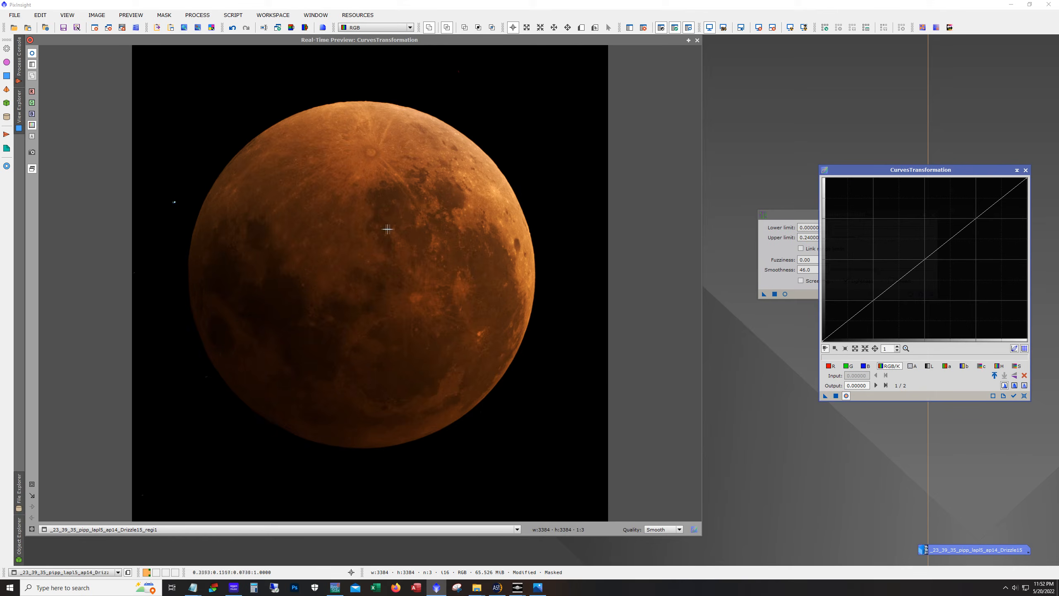
pyautogui.click(698, 40)
# Invert the image mask back to its original selection and hide the mask overlay
pyautogui.click(689, 28)
pyautogui.click(689, 28)
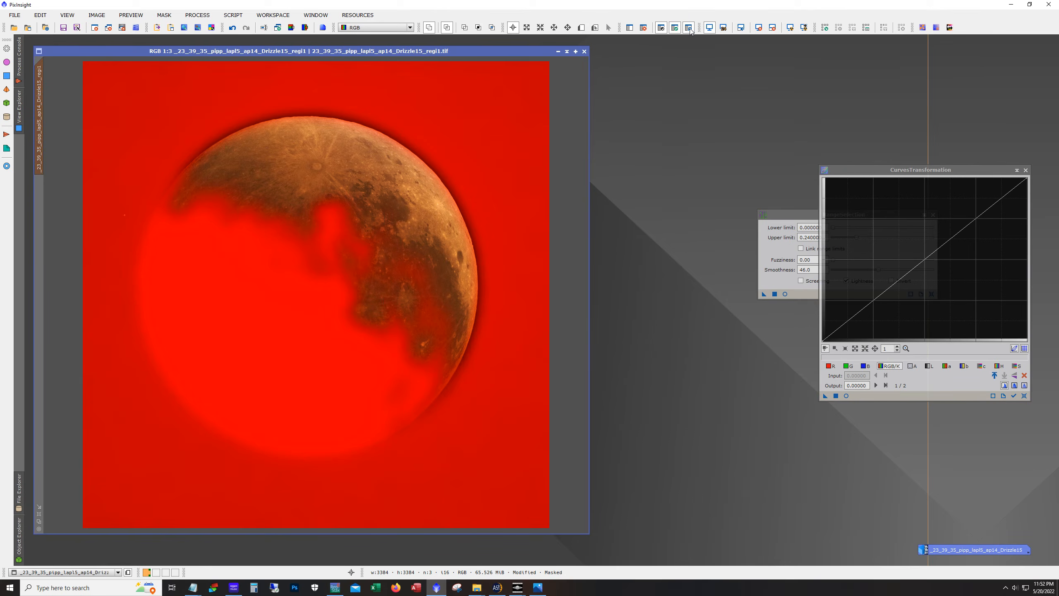
pyautogui.click(689, 28)
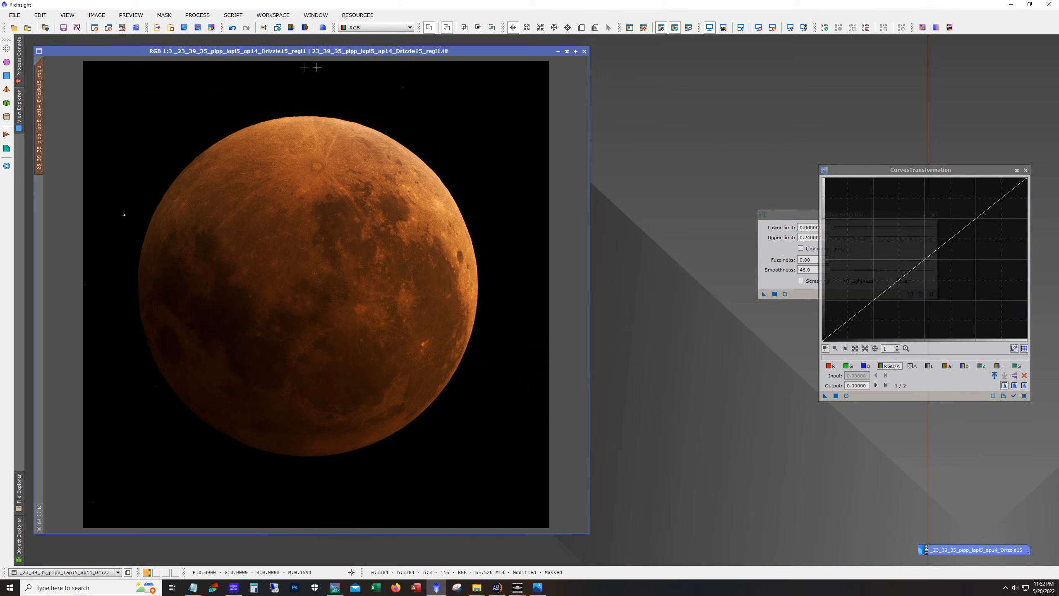
pyautogui.click(163, 15)
pyautogui.click(190, 54)
pyautogui.click(689, 27)
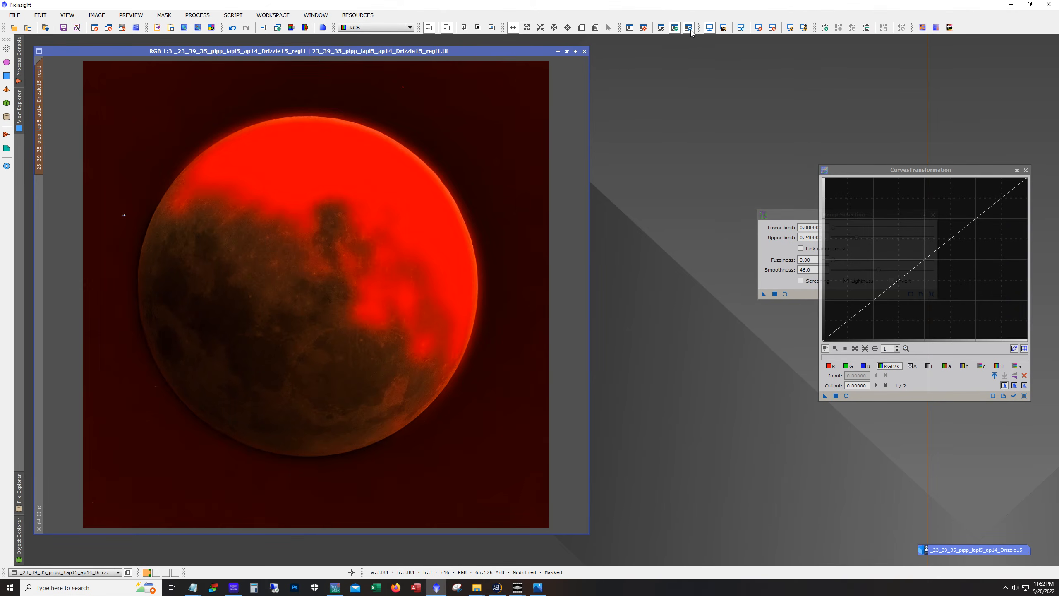
pyautogui.click(689, 28)
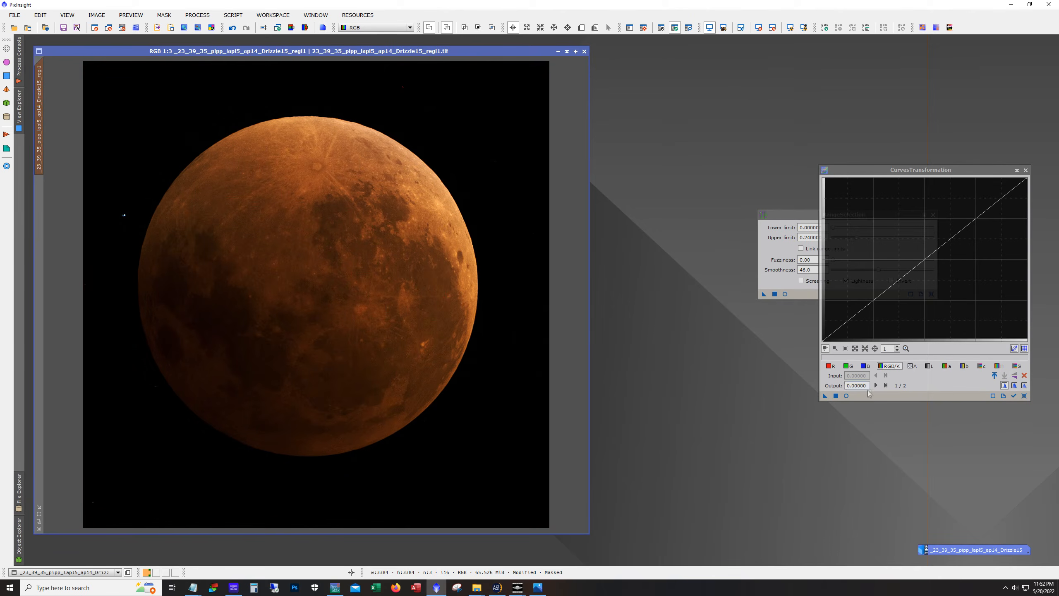
# Turn on the curves preview, add points at about 0.25/0.23 and 0.28/0.26, and apply the curve to the masked image
pyautogui.click(846, 396)
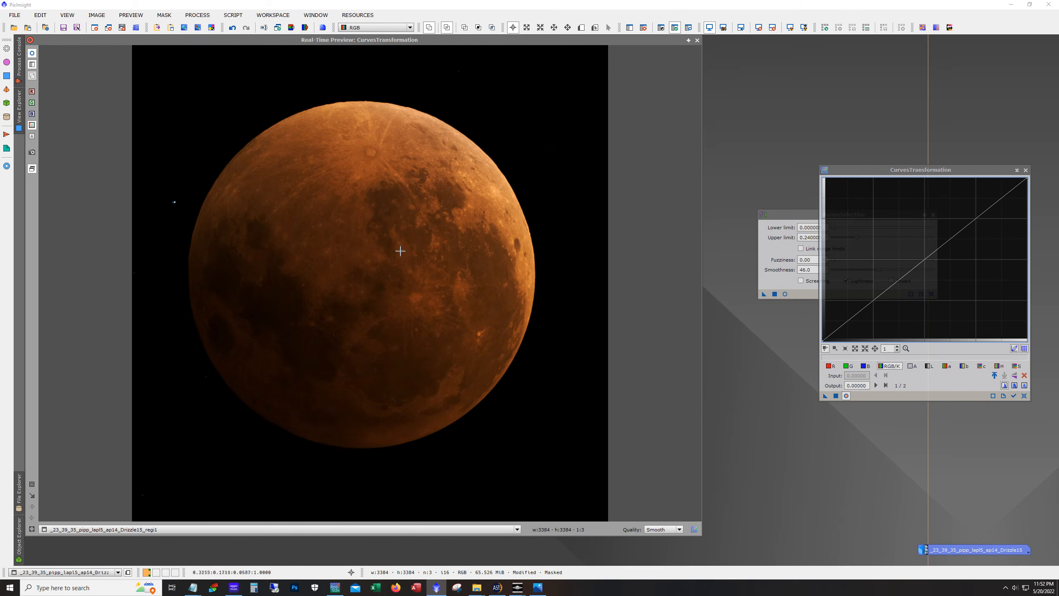
pyautogui.click(386, 227)
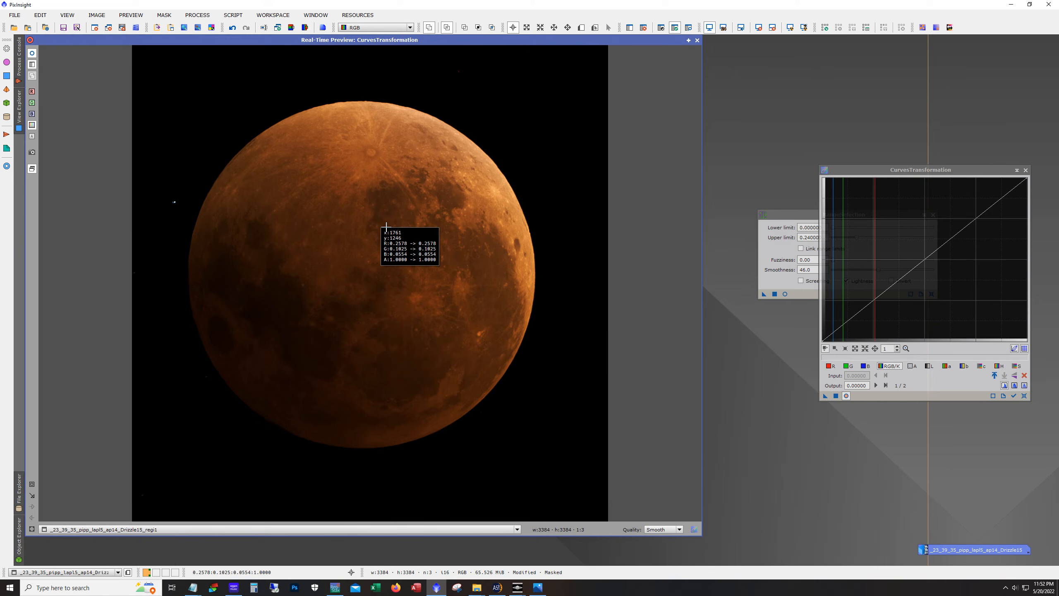
pyautogui.moveTo(386, 227); pyautogui.dragTo(390, 226)
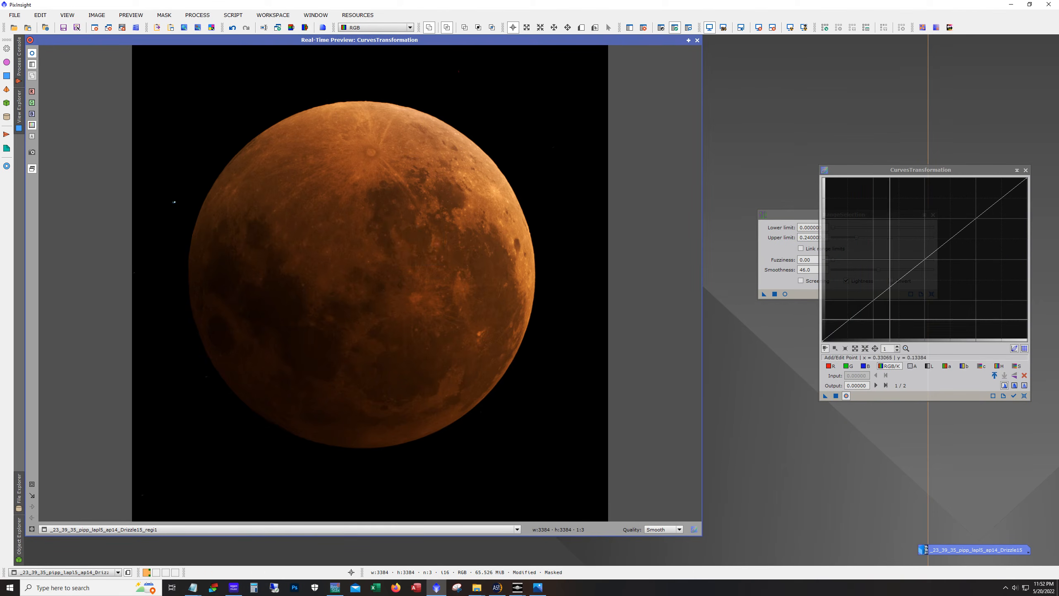
pyautogui.moveTo(873, 301); pyautogui.dragTo(873, 303)
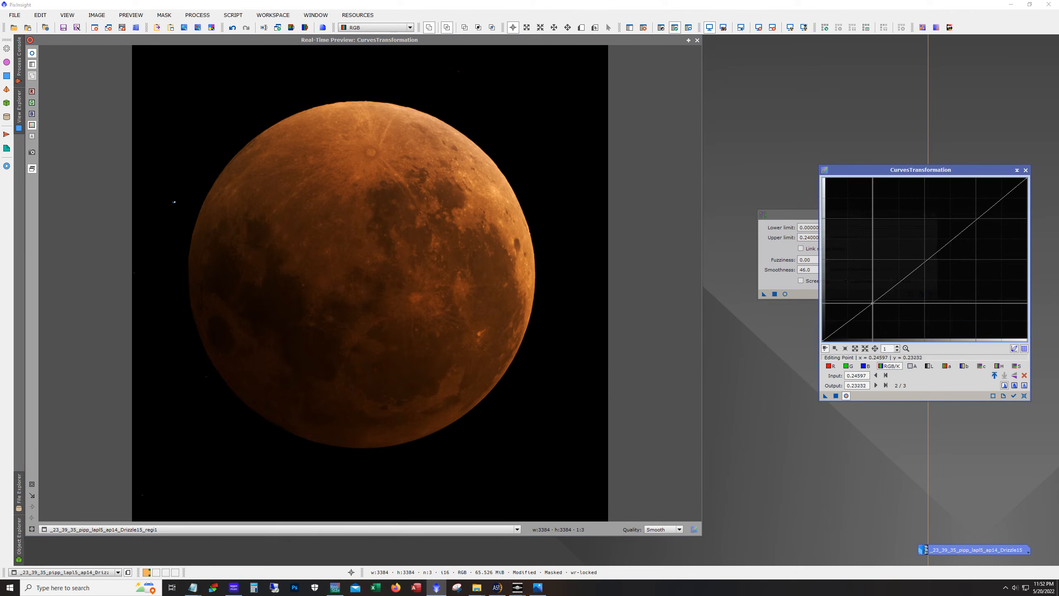
pyautogui.click(881, 299)
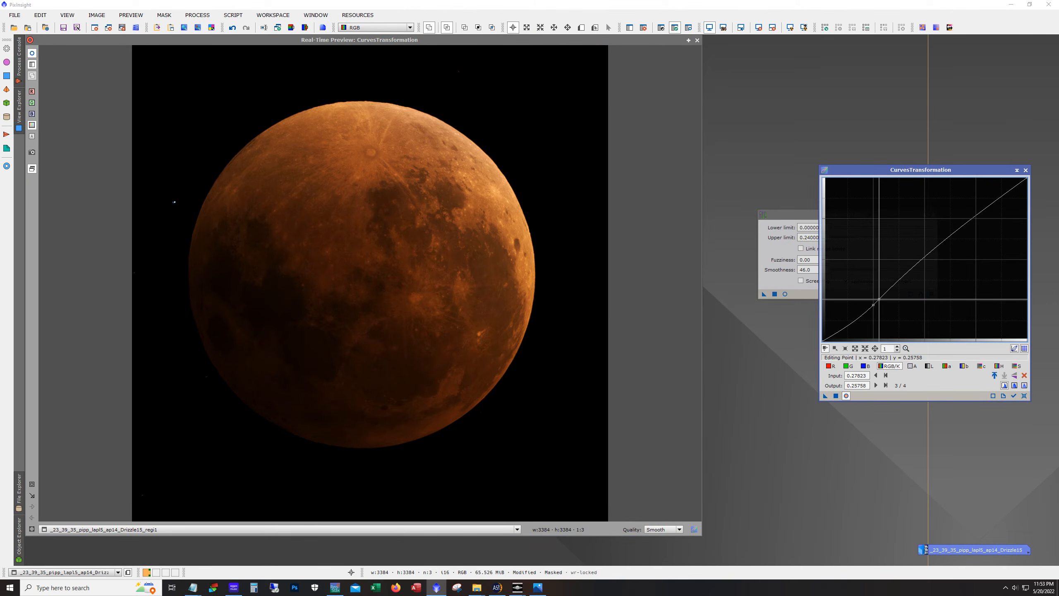
pyautogui.click(836, 396)
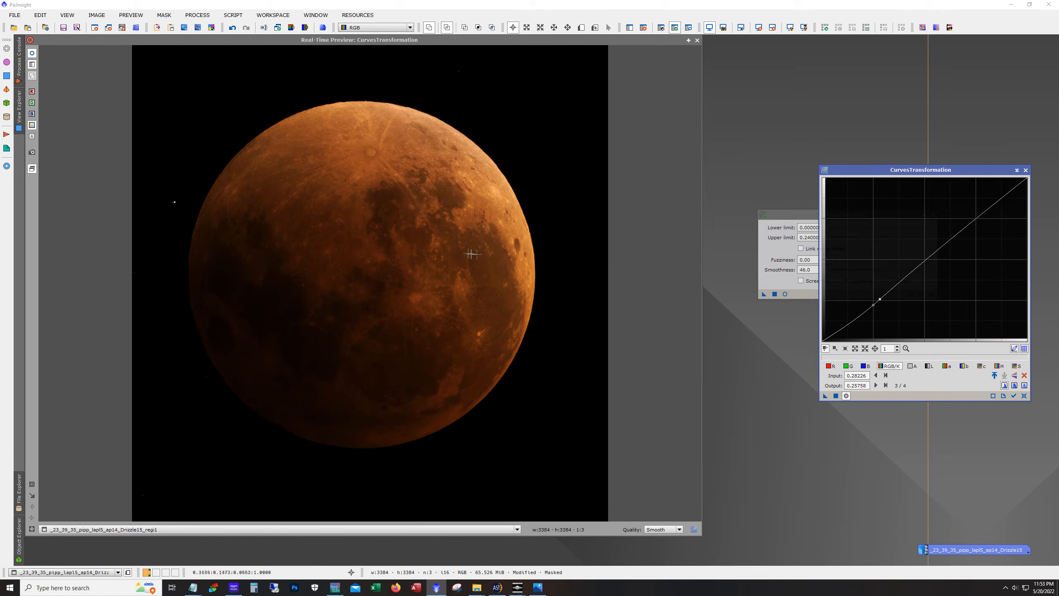
pyautogui.click(1025, 396)
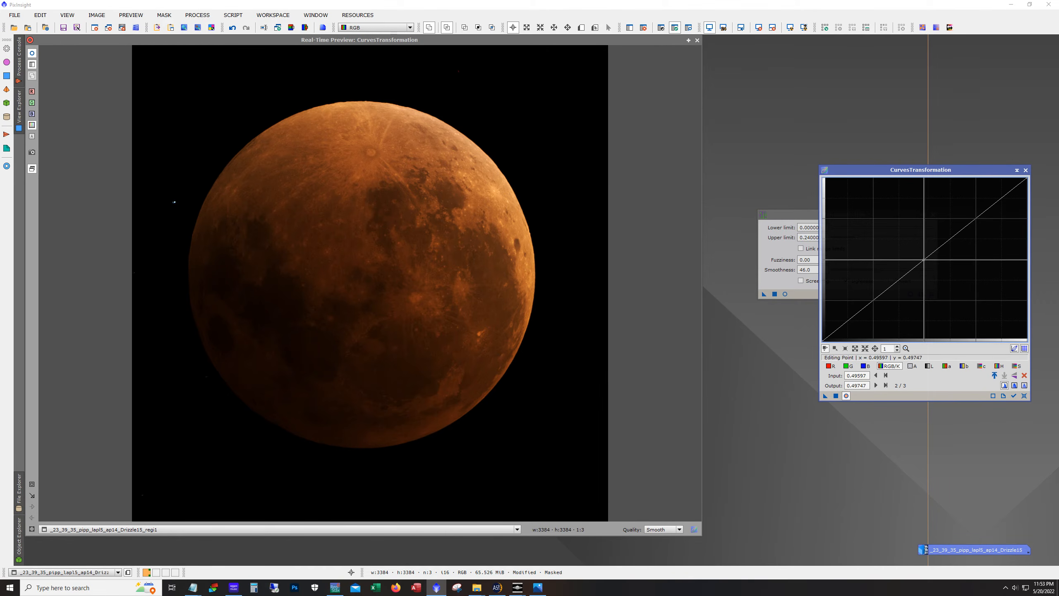
pyautogui.click(919, 257)
pyautogui.moveTo(919, 257); pyautogui.dragTo(913, 253)
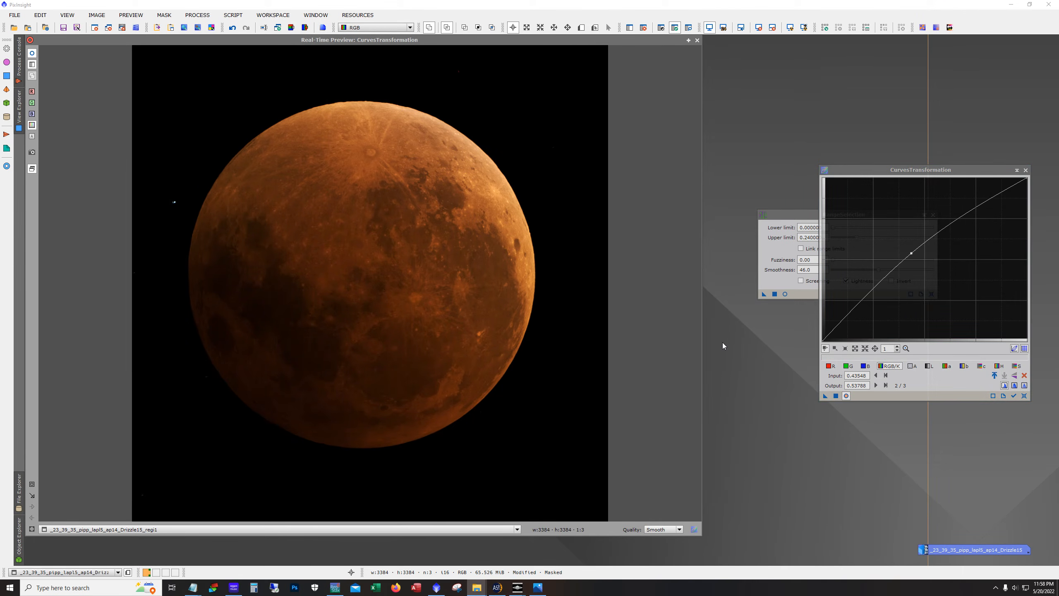
pyautogui.click(1024, 395)
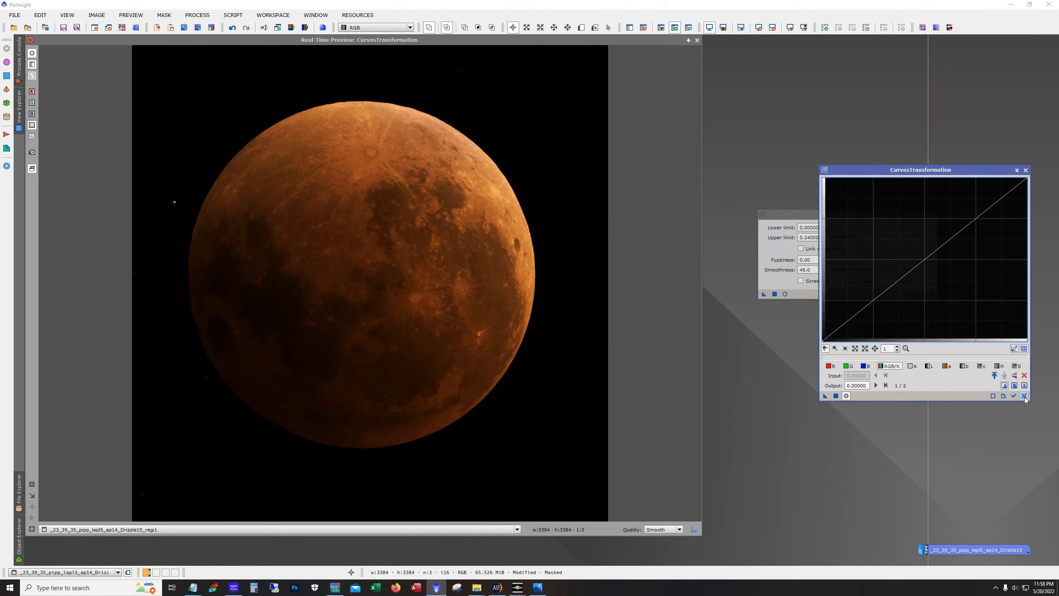
# Raise a curve point to about 0.42/0.55, apply it to the masked image and reset the curve
pyautogui.moveTo(926, 256); pyautogui.dragTo(908, 250)
pyautogui.click(835, 397)
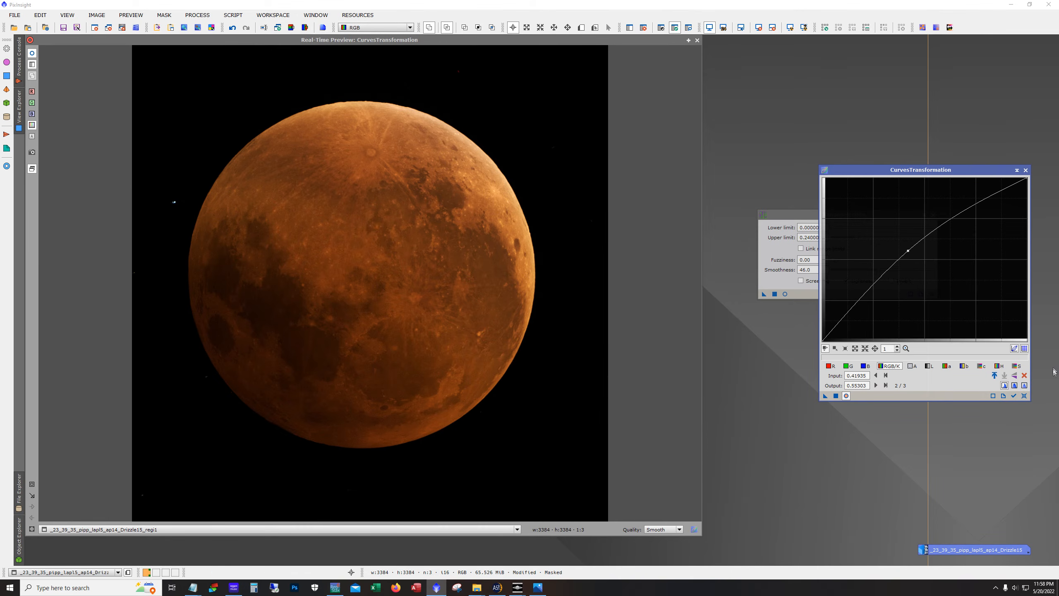
pyautogui.click(1023, 395)
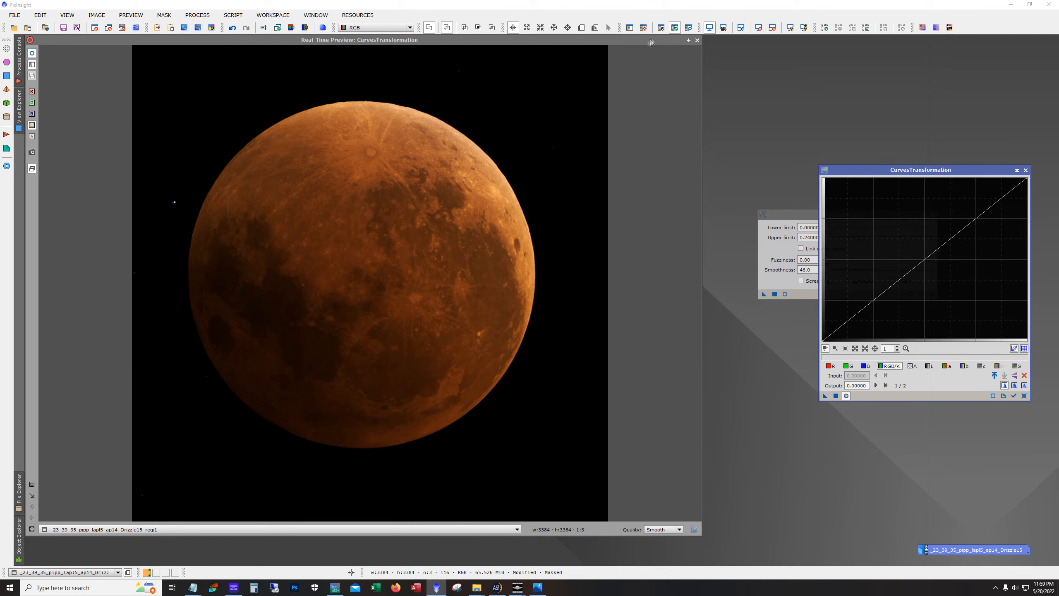
# Close the curves preview and remove the mask from the lunar image
pyautogui.click(697, 40)
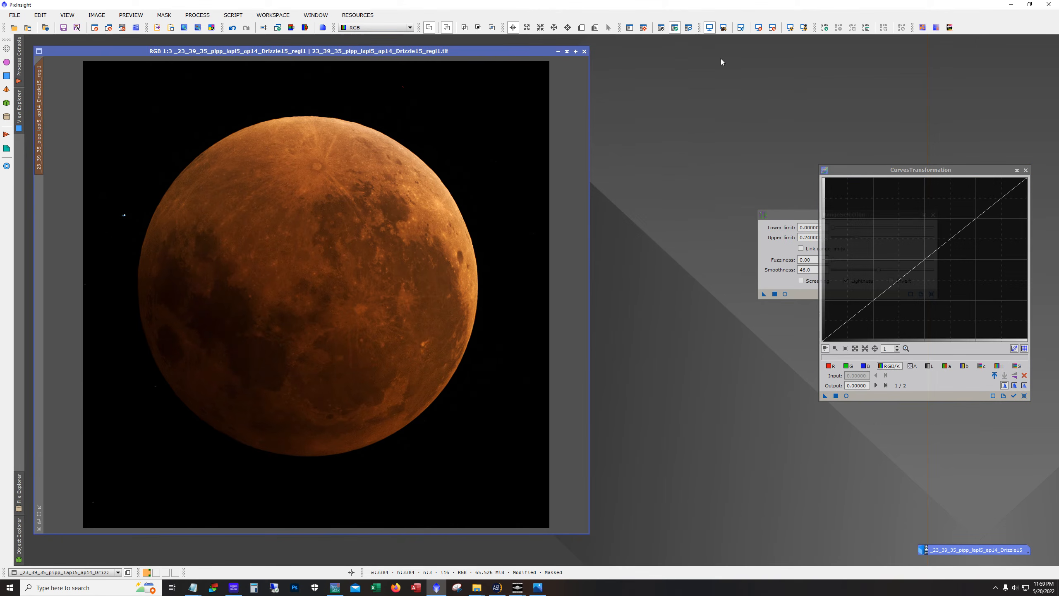
pyautogui.click(643, 28)
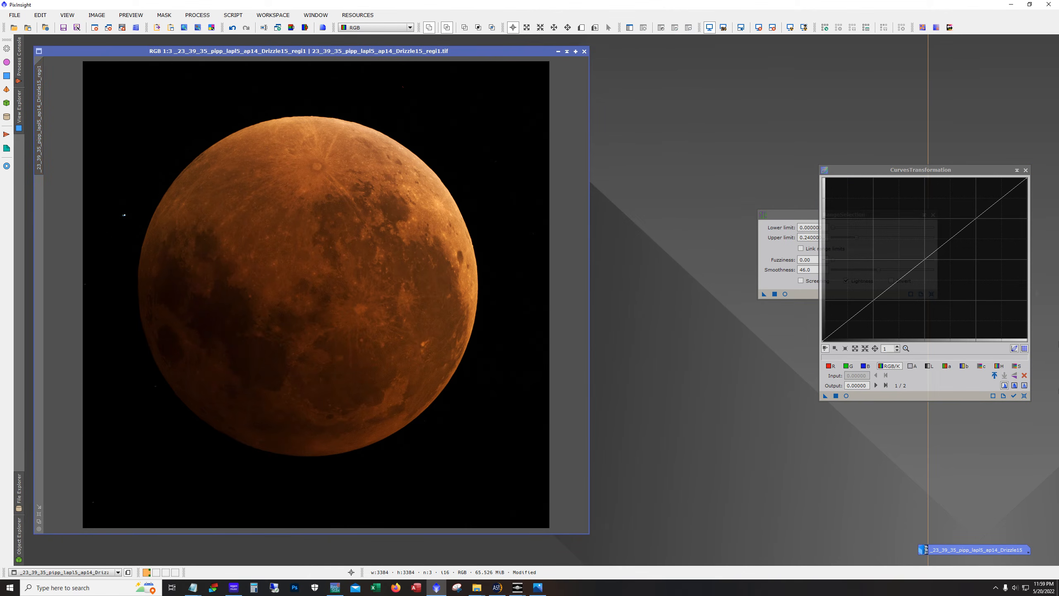
# Try a saturation curve in the curves preview, raising a point to about 0.34/0.64
pyautogui.click(846, 396)
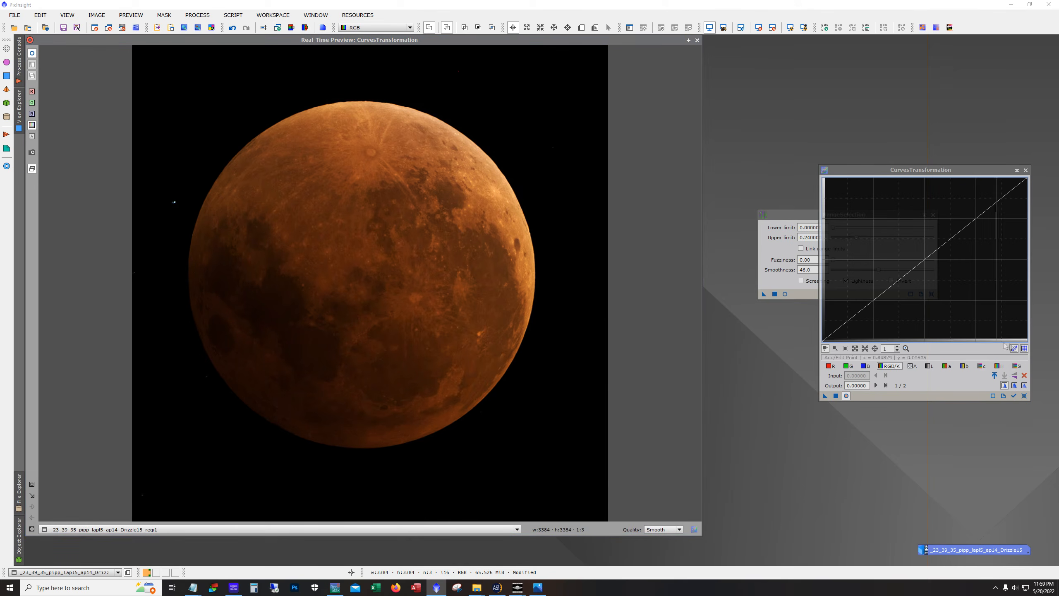
pyautogui.click(1020, 366)
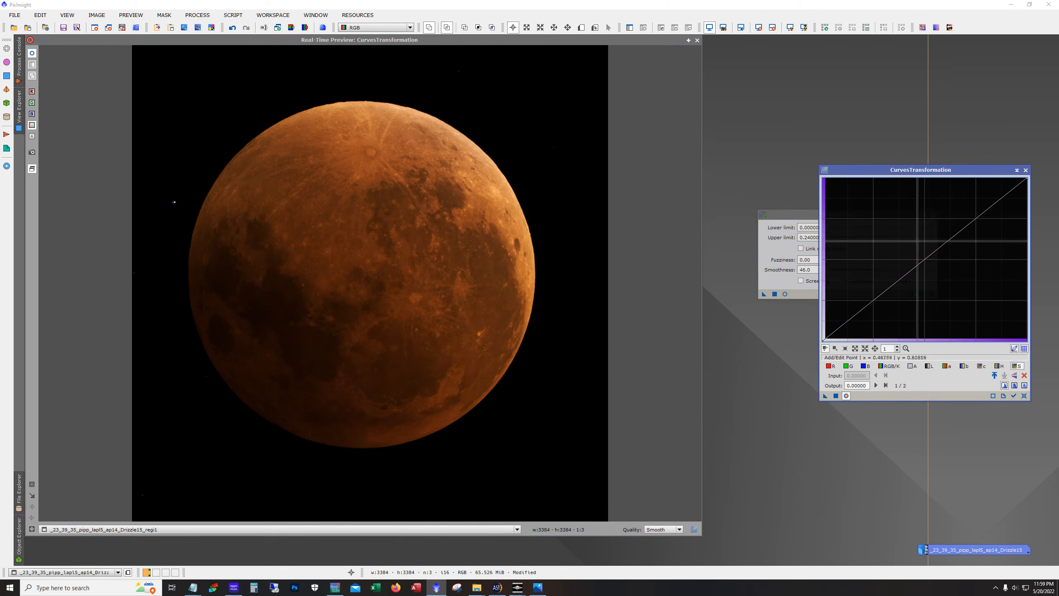
pyautogui.moveTo(924, 261); pyautogui.dragTo(915, 254)
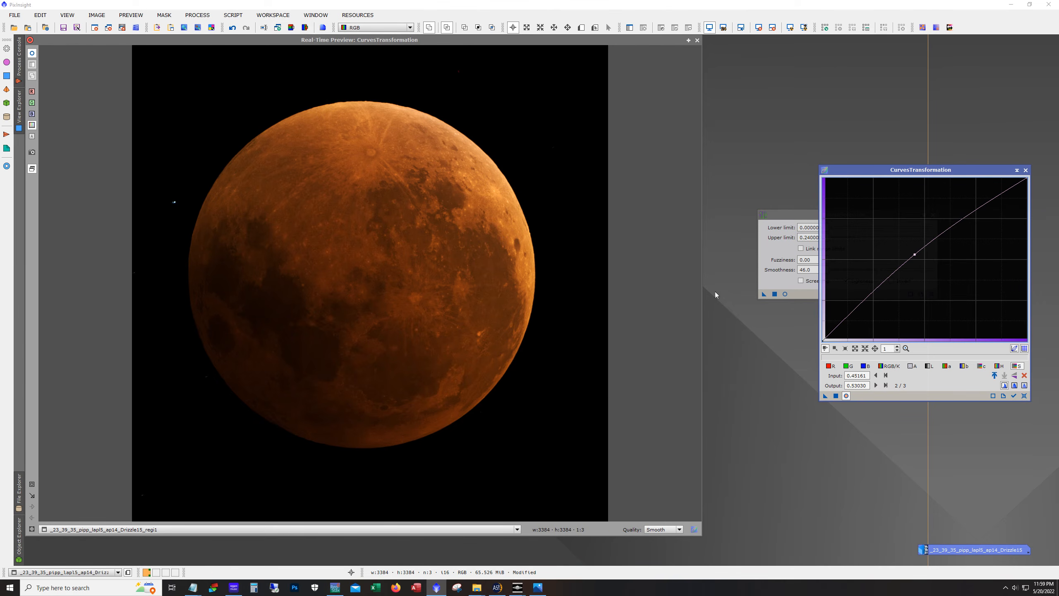
pyautogui.moveTo(914, 255); pyautogui.dragTo(892, 236)
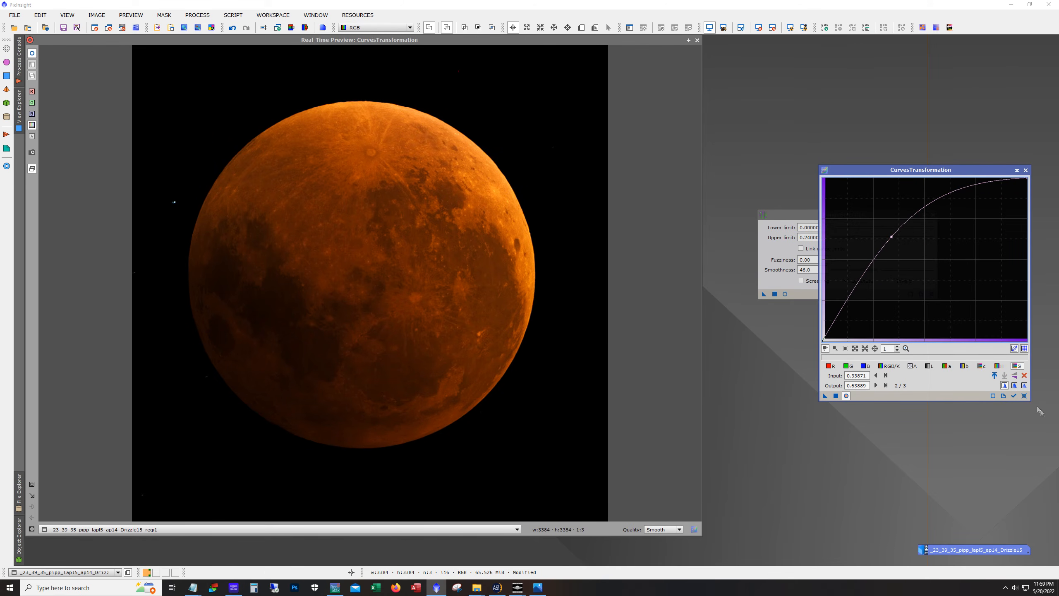
# Reset the curve, try a gentler saturation point near 0.48/0.55, reset again and close the preview
pyautogui.click(1024, 396)
pyautogui.click(920, 251)
pyautogui.moveTo(920, 252); pyautogui.dragTo(920, 252)
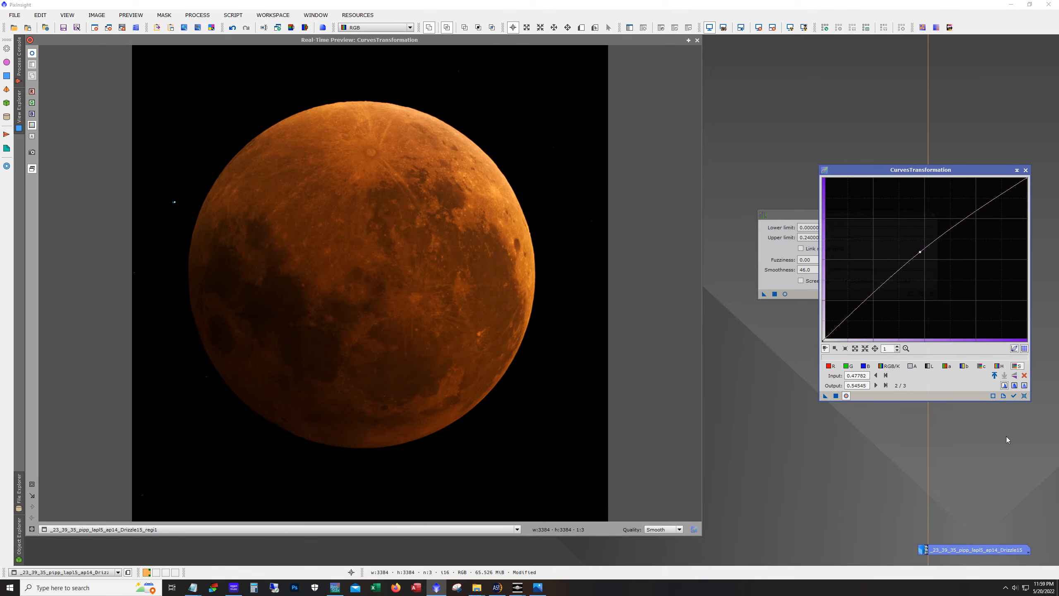
pyautogui.click(1024, 398)
pyautogui.click(697, 40)
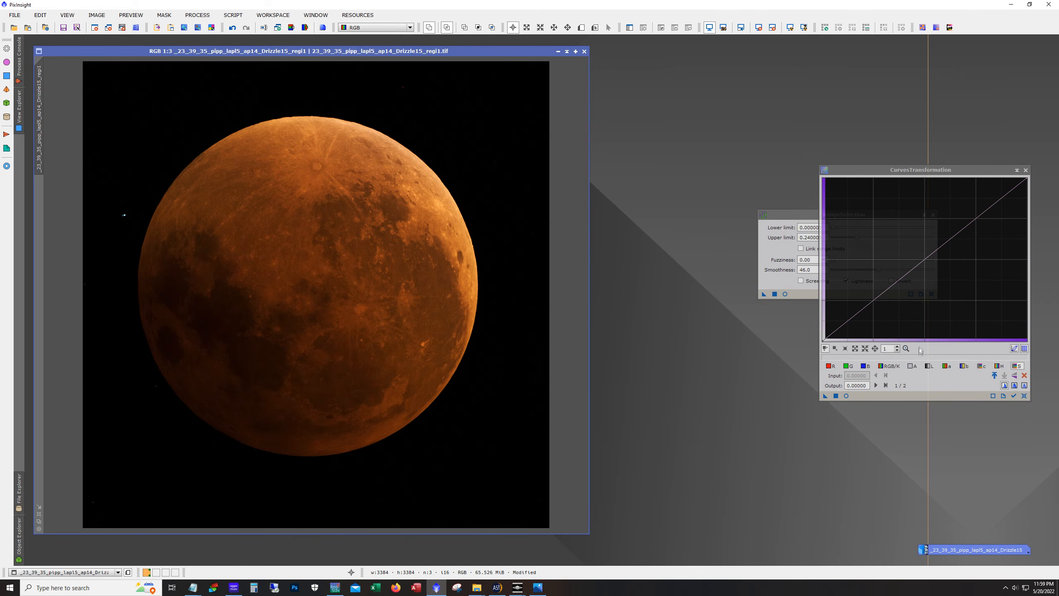
# Try lowering the green channel curve in the preview, then reset it and close the preview
pyautogui.click(846, 395)
pyautogui.click(849, 366)
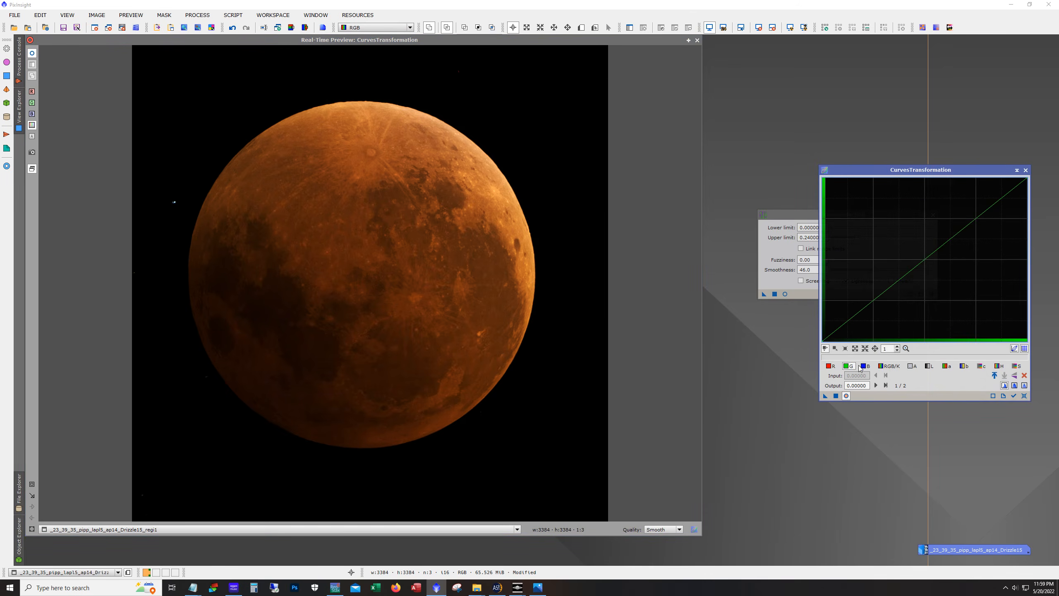
pyautogui.moveTo(923, 259)
pyautogui.mouseDown()
pyautogui.moveTo(950, 275)
pyautogui.moveTo(929, 265)
pyautogui.mouseUp()
pyautogui.click(1024, 395)
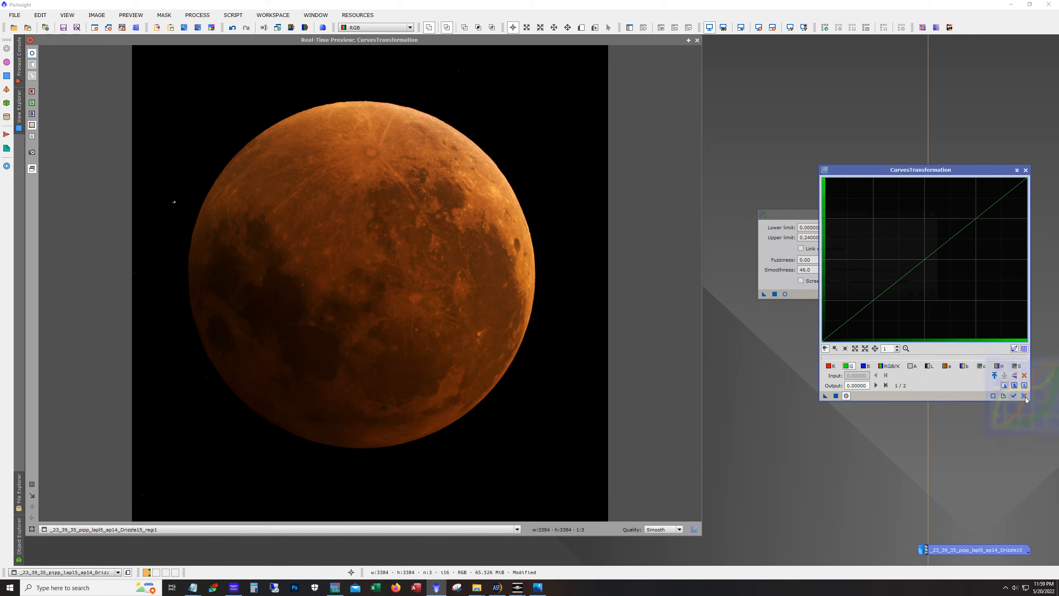
pyautogui.click(696, 41)
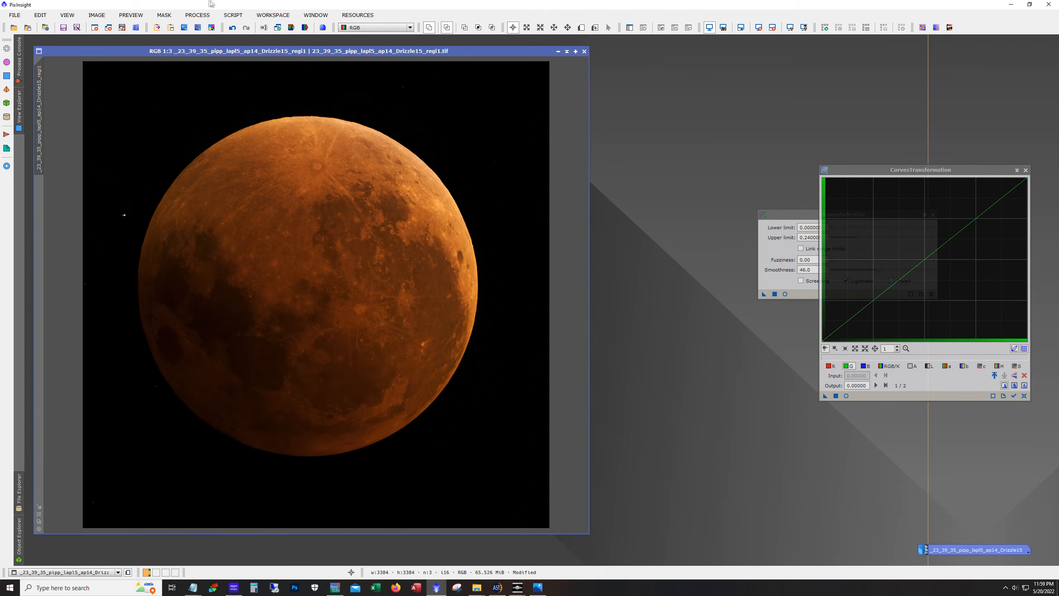
# Apply SCNR green removal at amount 0.55 to the lunar image and undo it
pyautogui.click(198, 15)
pyautogui.moveTo(224, 28)
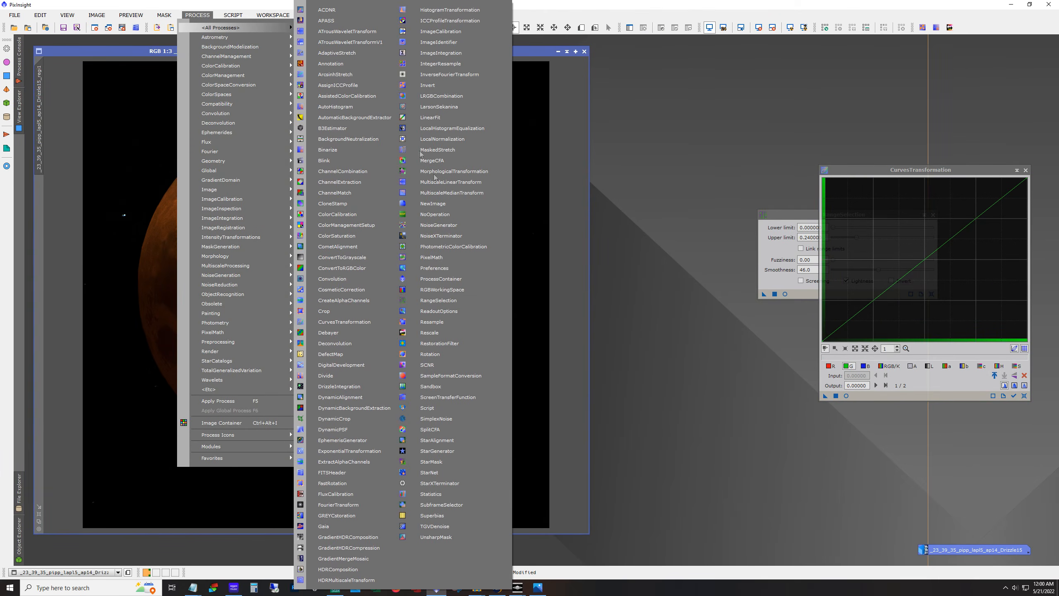
pyautogui.click(427, 364)
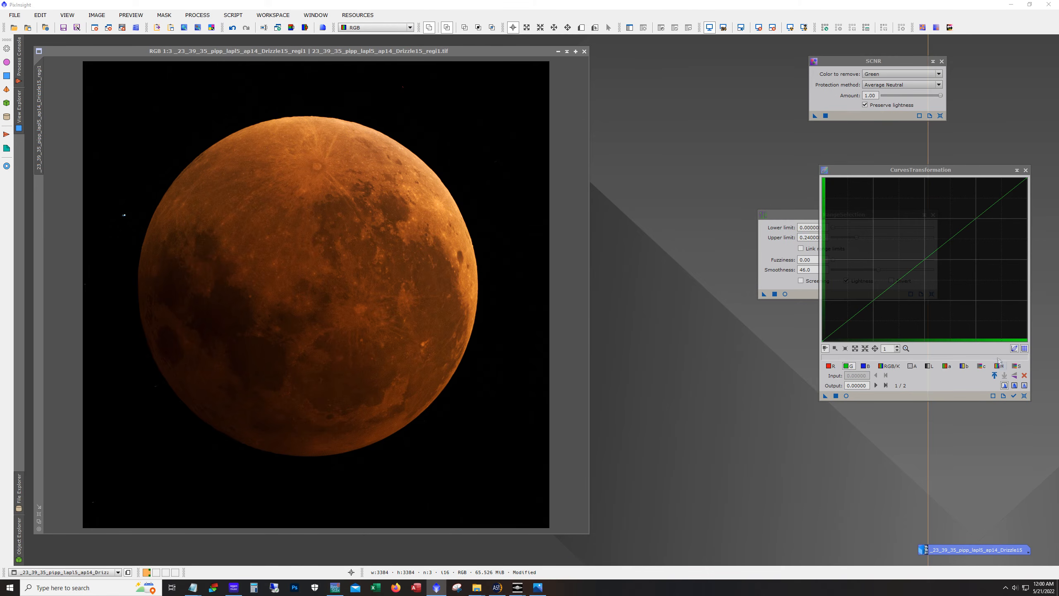
pyautogui.moveTo(941, 97); pyautogui.dragTo(925, 97)
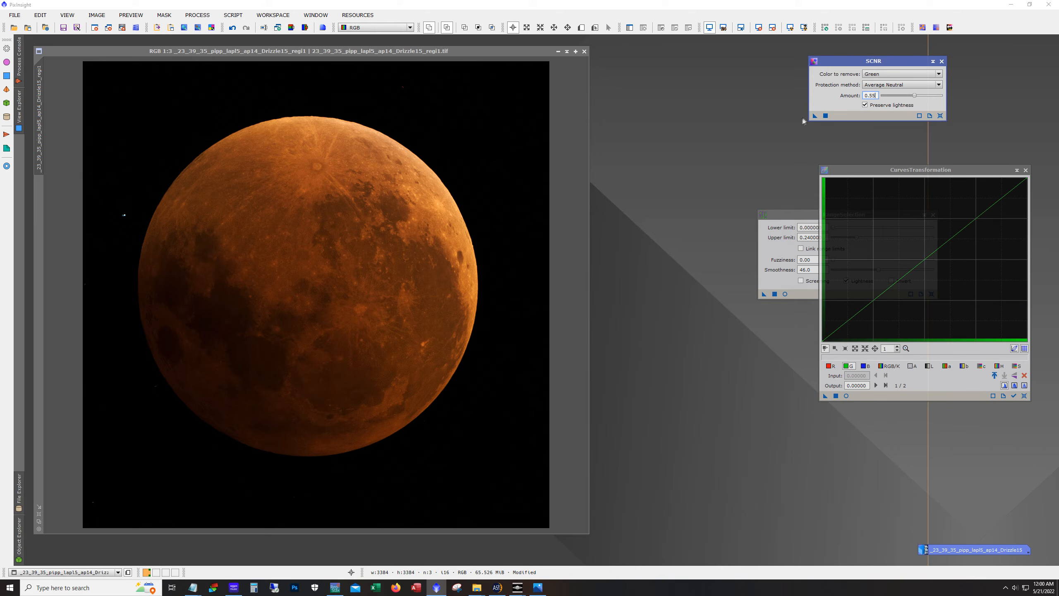
pyautogui.moveTo(814, 116); pyautogui.dragTo(330, 286)
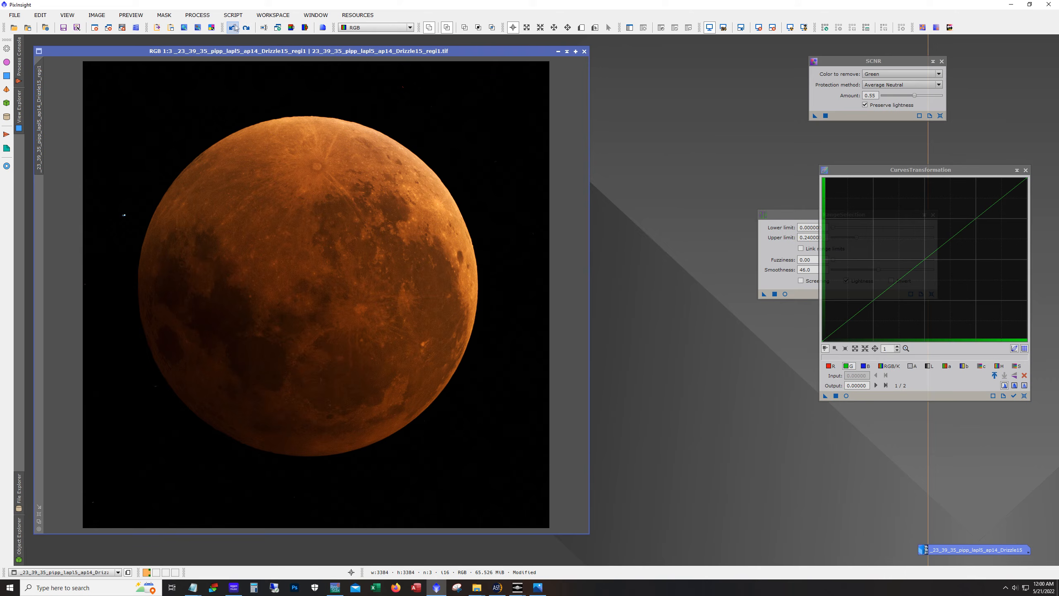
pyautogui.click(246, 29)
# Apply SCNR green removal with Average Neutral protection and amount 0.68 to the lunar image
pyautogui.click(940, 116)
pyautogui.click(940, 96)
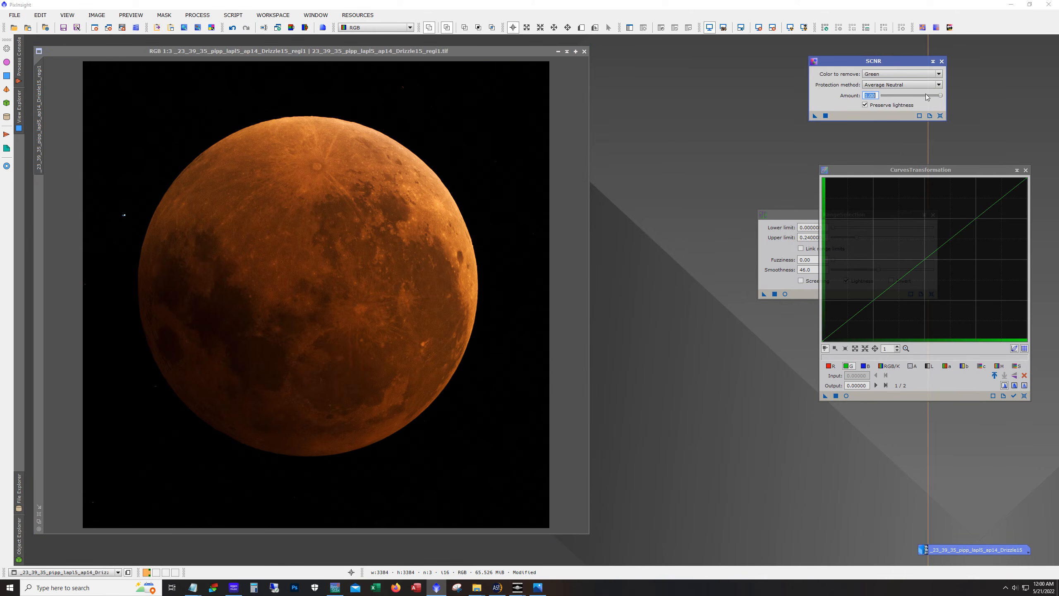
pyautogui.moveTo(936, 98); pyautogui.dragTo(923, 98)
pyautogui.moveTo(814, 117); pyautogui.dragTo(401, 238)
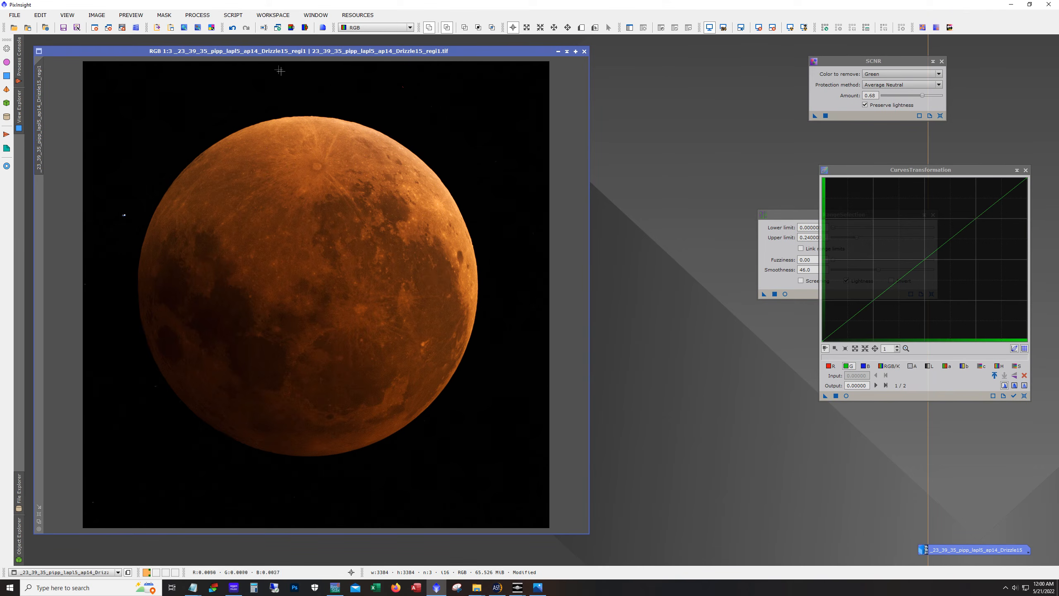
# Zoom in and inspect the dark background and the Moon's edges for colour noise
pyautogui.scroll(-3, 533, 328)
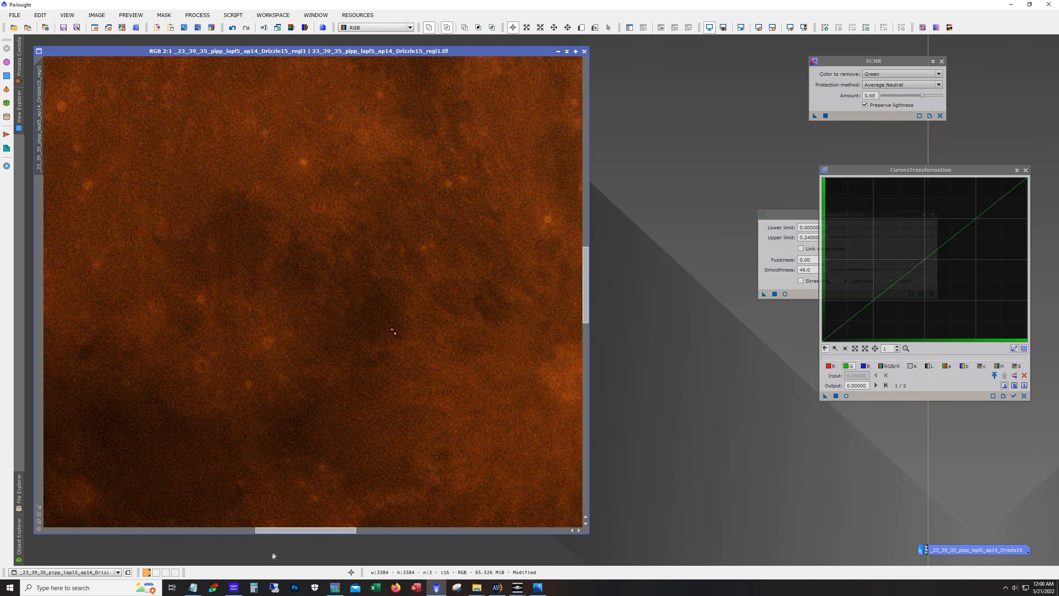
pyautogui.moveTo(284, 534); pyautogui.dragTo(495, 533)
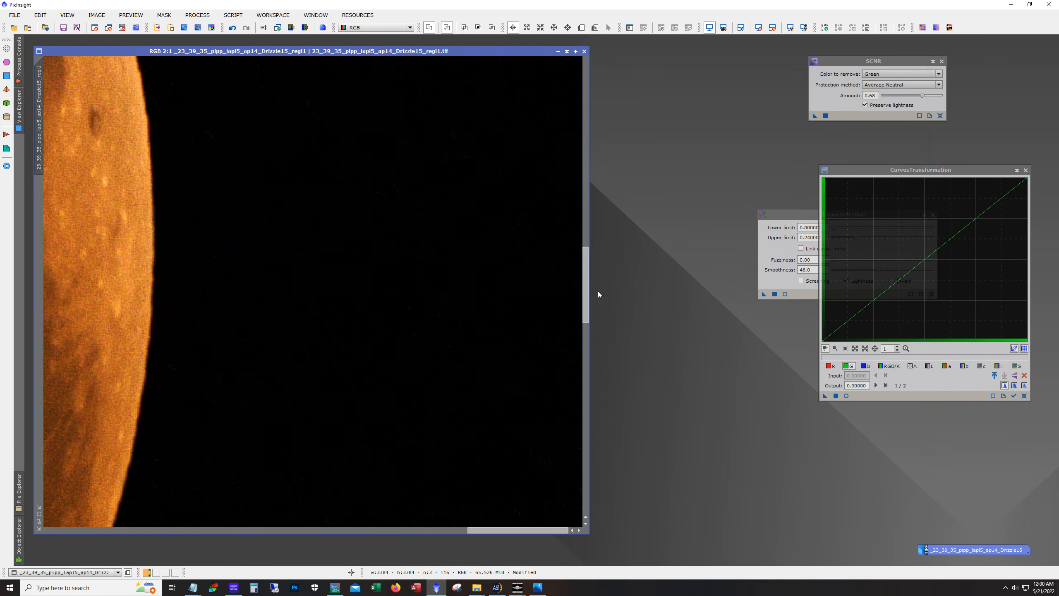
pyautogui.moveTo(586, 292); pyautogui.dragTo(585, 49)
pyautogui.moveTo(581, 128); pyautogui.dragTo(588, 501)
pyautogui.moveTo(517, 530); pyautogui.dragTo(221, 536)
pyautogui.scroll(-4, 235, 461)
pyautogui.scroll(1, 236, 459)
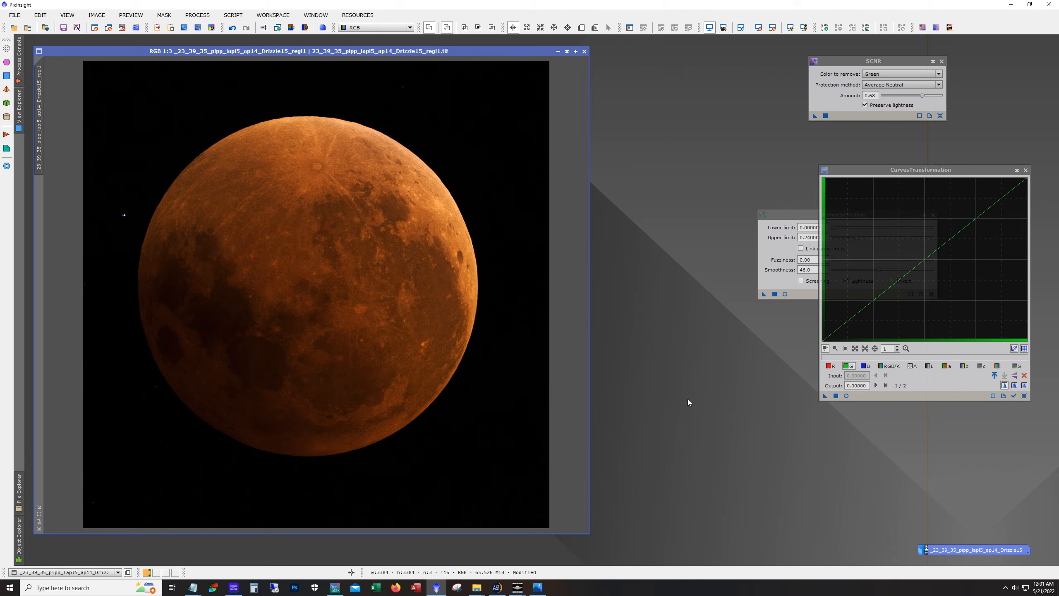
# Crop the image with DynamicCrop to a 3108 × 3180 region around the Moon
pyautogui.click(197, 14)
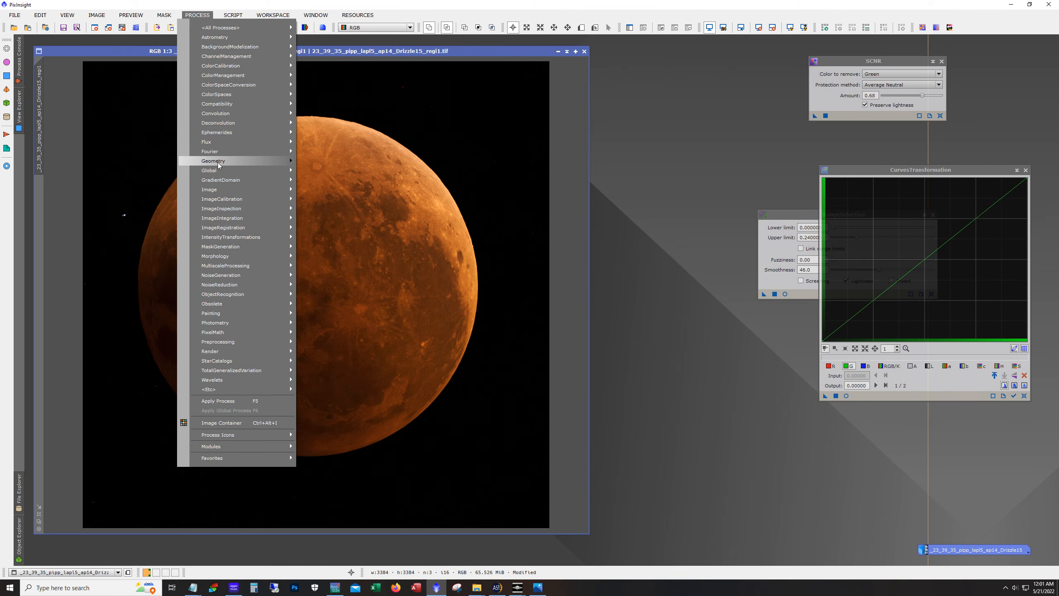
pyautogui.moveTo(218, 165)
pyautogui.click(336, 180)
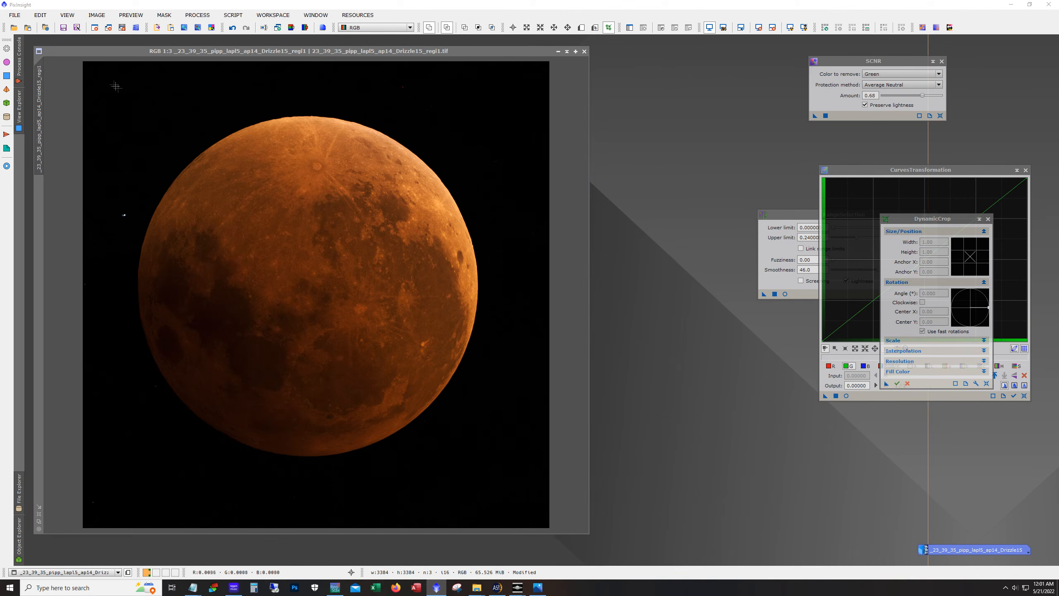
pyautogui.moveTo(93, 70); pyautogui.dragTo(522, 508)
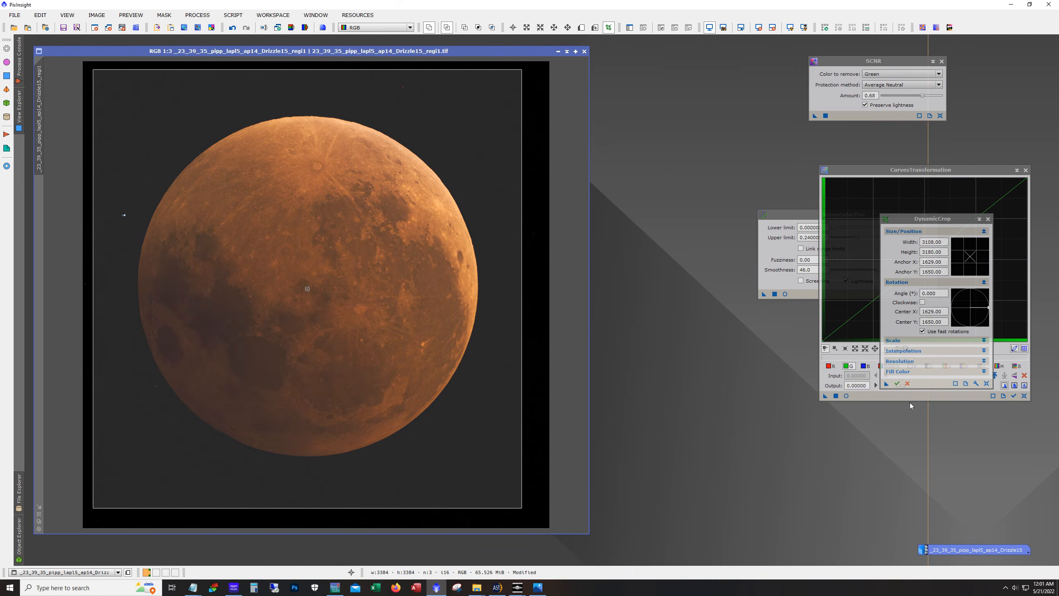
pyautogui.click(897, 385)
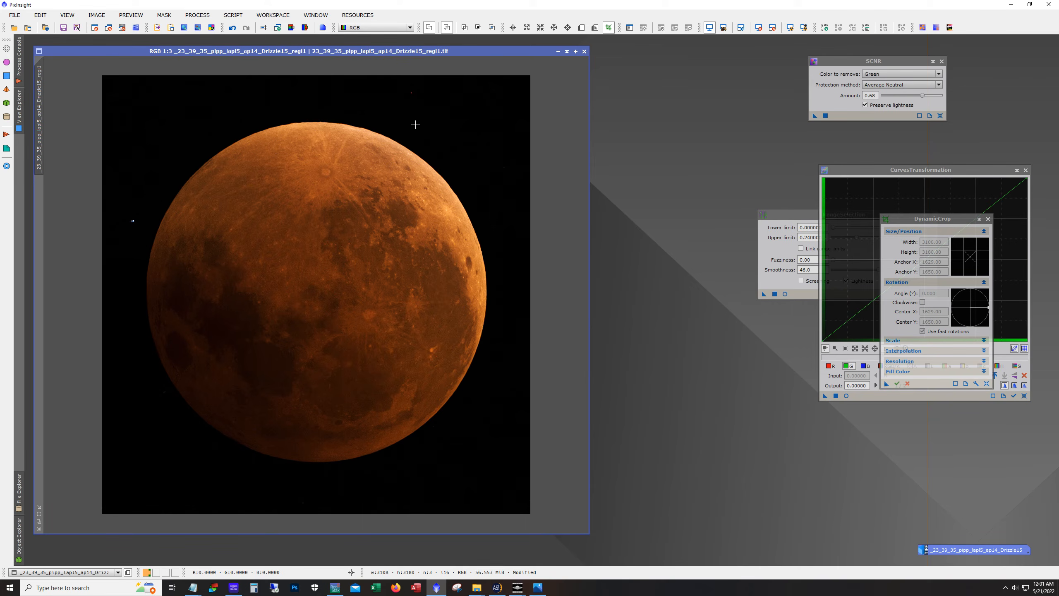
# Open the CloneStamp tool and close the CurvesTransformation and DynamicCrop windows
pyautogui.scroll(1, 434, 123)
pyautogui.scroll(-1, 433, 124)
pyautogui.click(197, 15)
pyautogui.moveTo(213, 31)
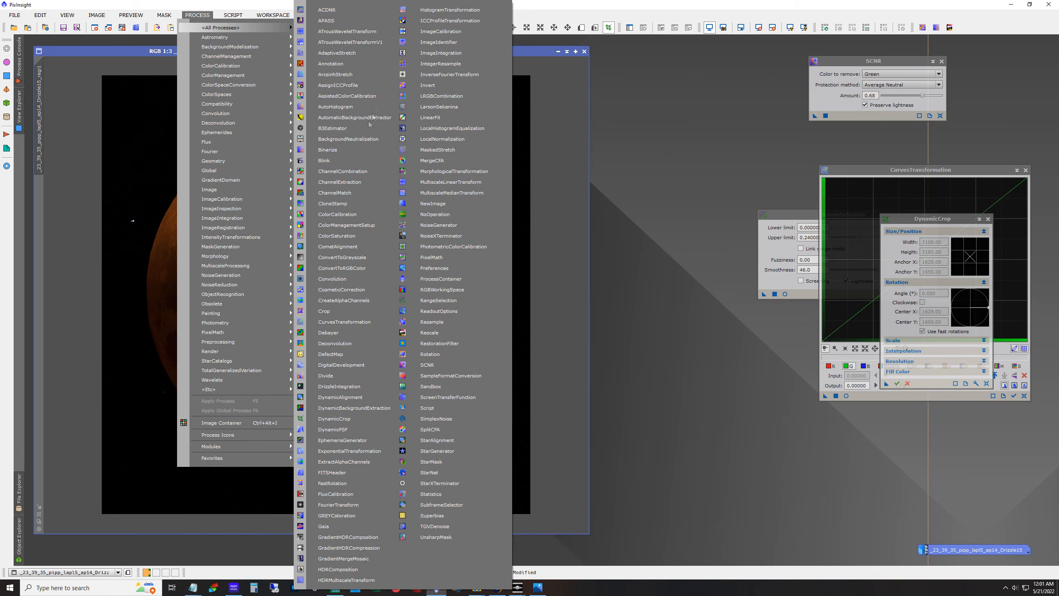
pyautogui.click(352, 204)
pyautogui.click(529, 305)
pyautogui.click(1025, 170)
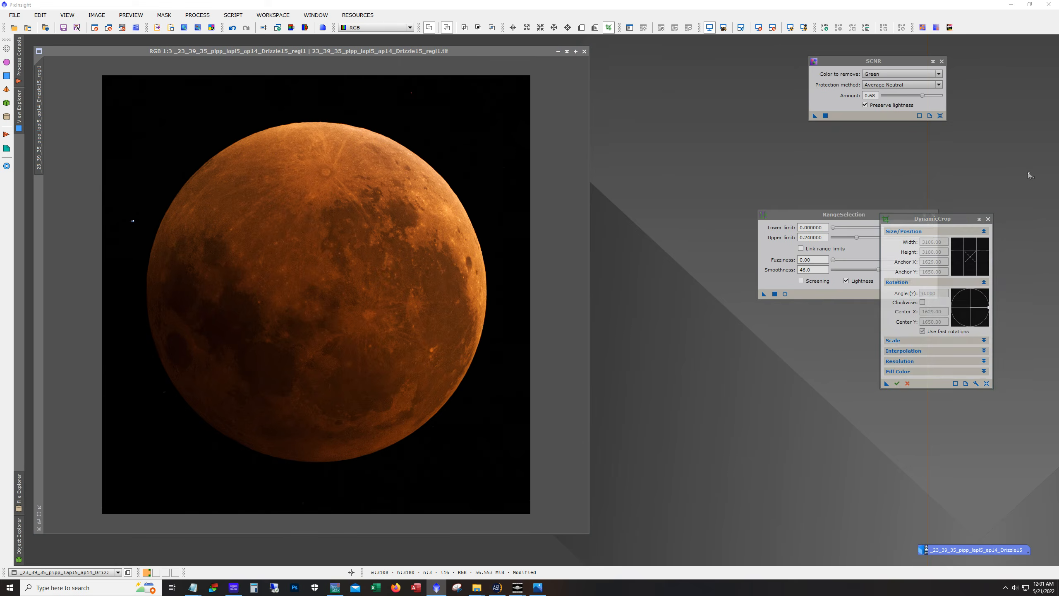
pyautogui.click(988, 219)
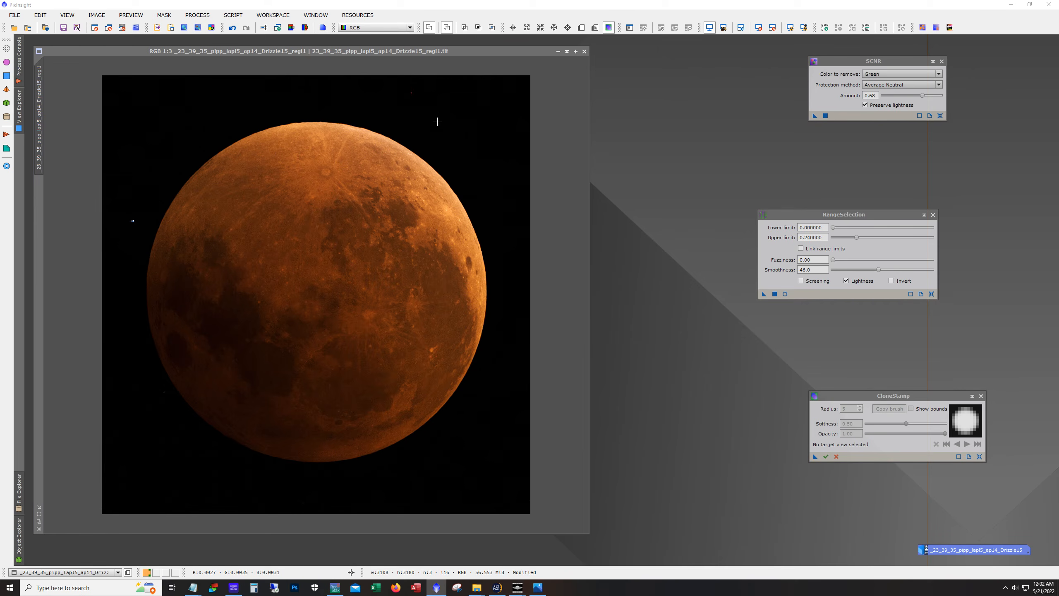
# Clone-stamp over a small speck in the background above the Moon's upper edge
pyautogui.click(437, 122)
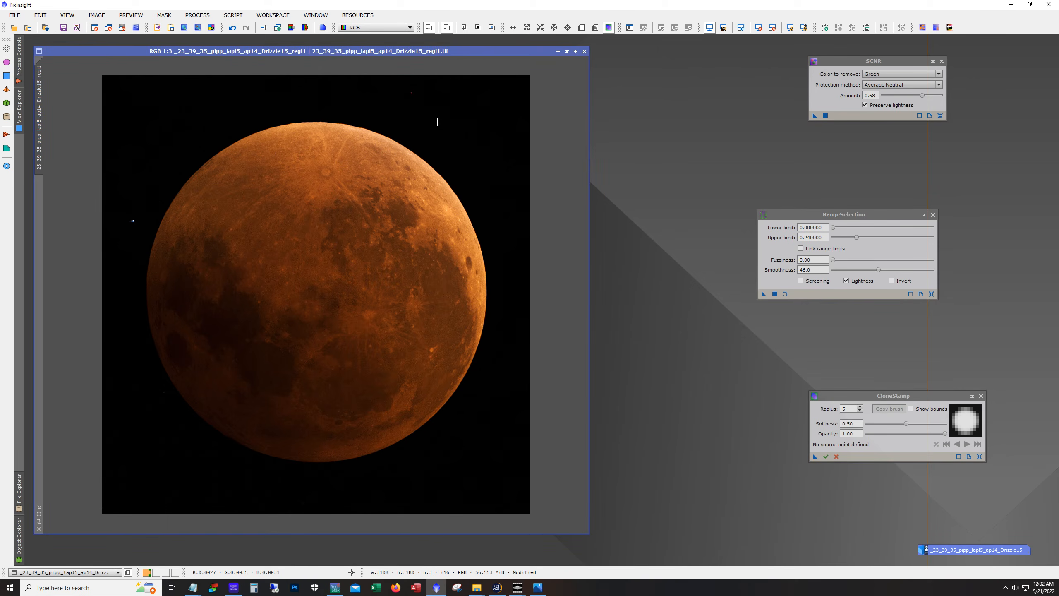
pyautogui.keyDown('ctrl'); pyautogui.click(438, 126); pyautogui.keyUp('ctrl')
pyautogui.click(438, 112)
# Set the CloneStamp radius to 30 and stamp out a red speck above the Moon's upper limb
pyautogui.scroll(1, 430, 148)
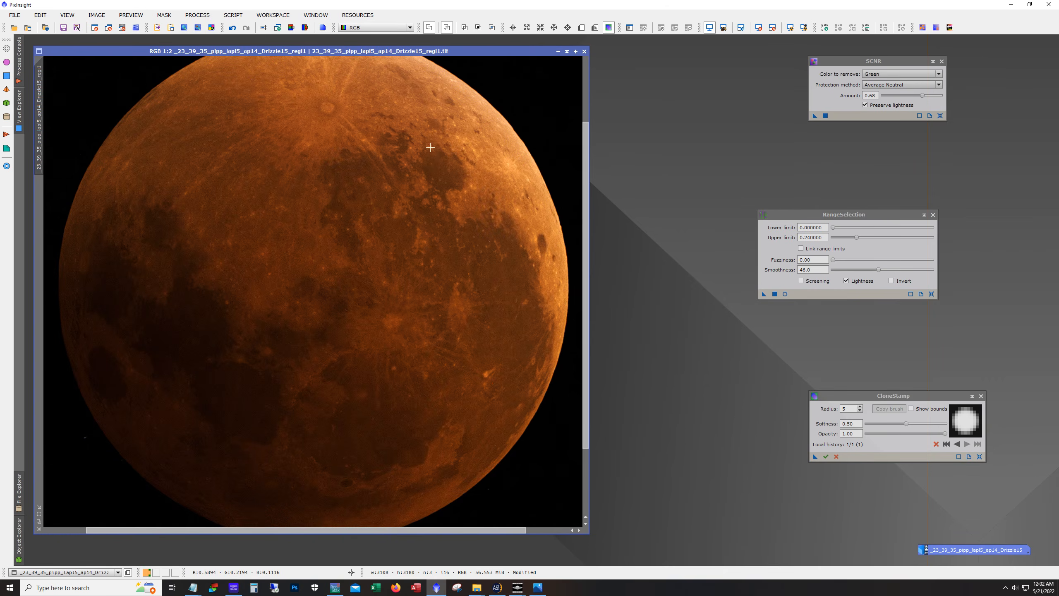
pyautogui.moveTo(584, 181); pyautogui.dragTo(572, 83)
pyautogui.scroll(1, 484, 95)
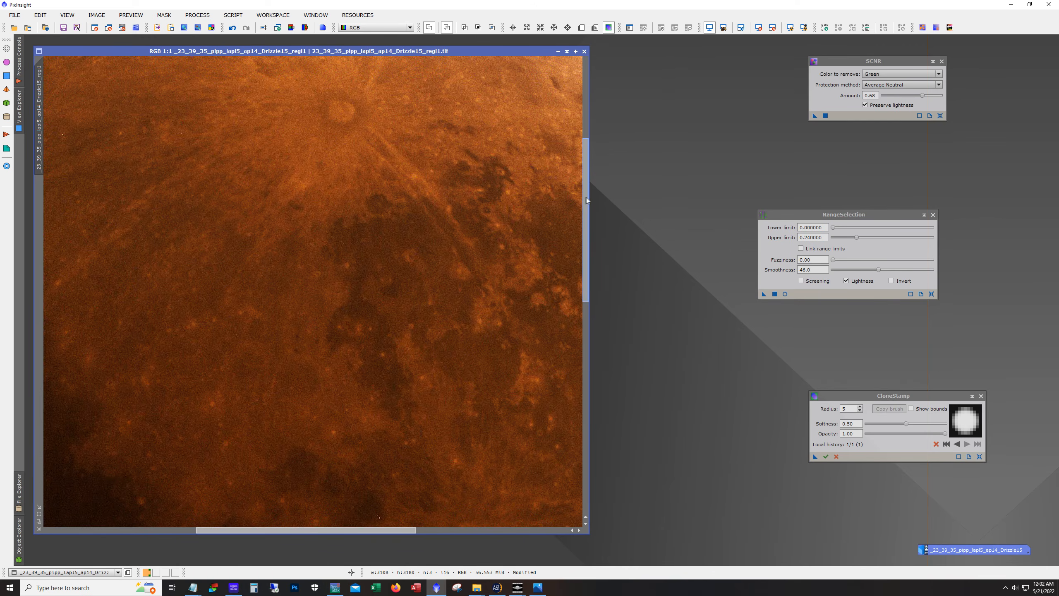
pyautogui.moveTo(585, 184); pyautogui.dragTo(587, 87)
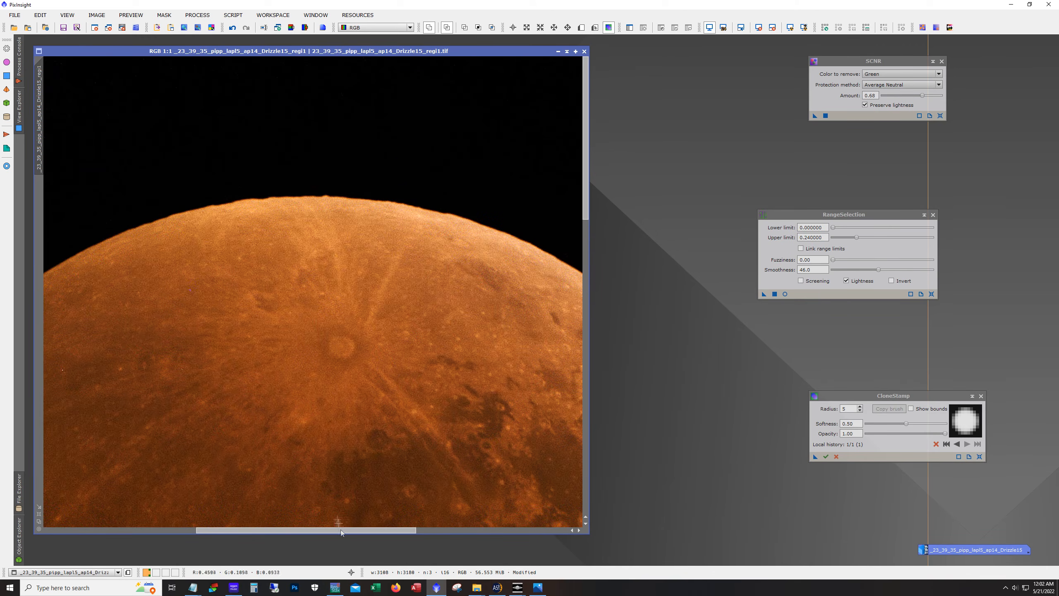
pyautogui.moveTo(344, 533); pyautogui.dragTo(503, 533)
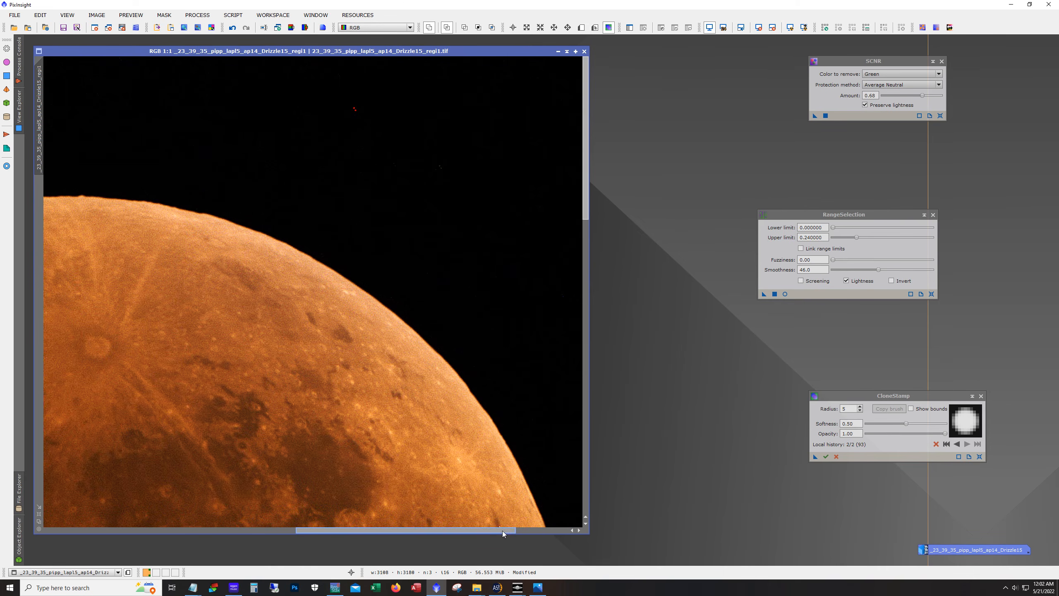
pyautogui.doubleClick(856, 412)
pyautogui.write('30')
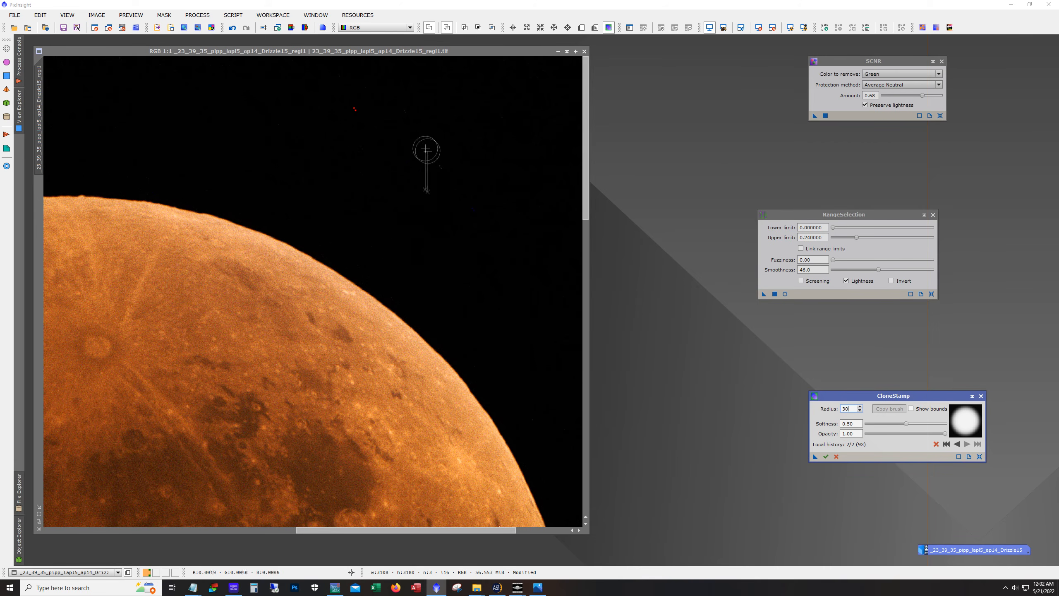
pyautogui.click(444, 165)
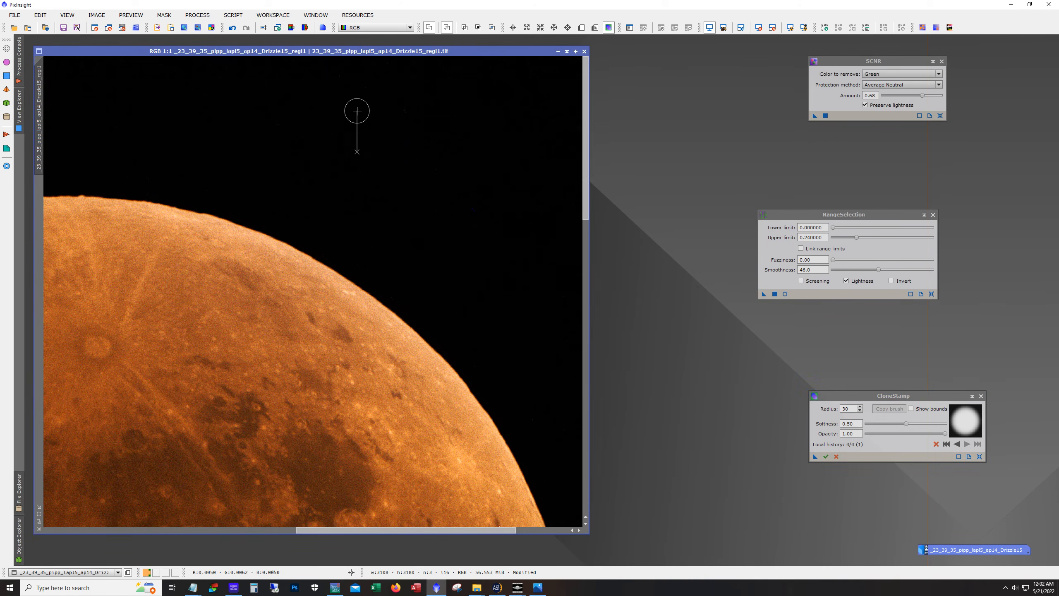
# Clone out the specks and the star in the dark background beside the Moon's left edge
pyautogui.moveTo(587, 191); pyautogui.dragTo(588, 258)
pyautogui.moveTo(498, 531); pyautogui.dragTo(553, 534)
pyautogui.moveTo(588, 283)
pyautogui.mouseDown()
pyautogui.moveTo(615, 524)
pyautogui.moveTo(254, 534)
pyautogui.mouseUp()
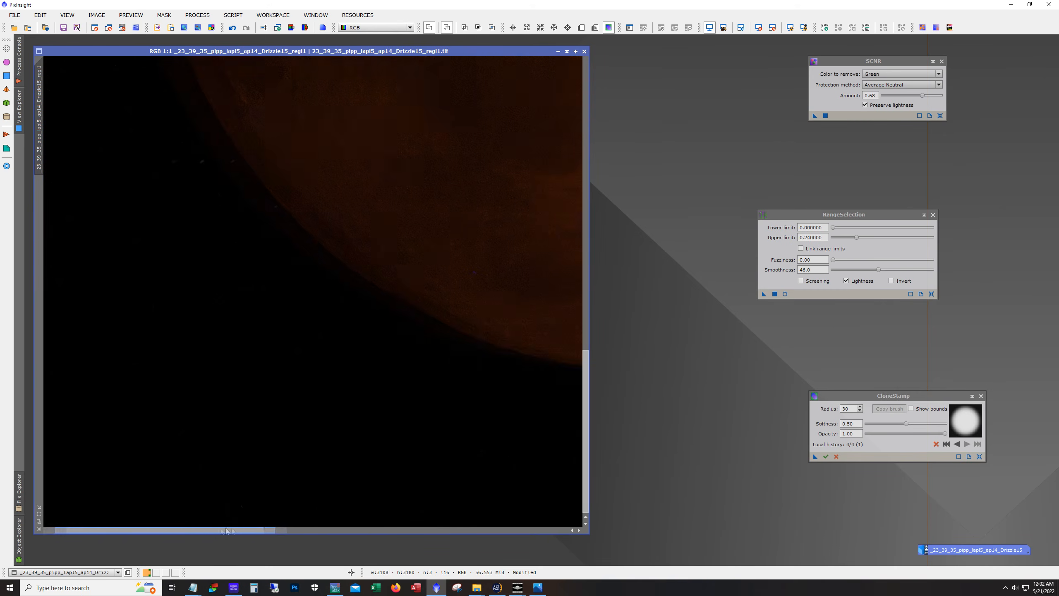
pyautogui.click(227, 162)
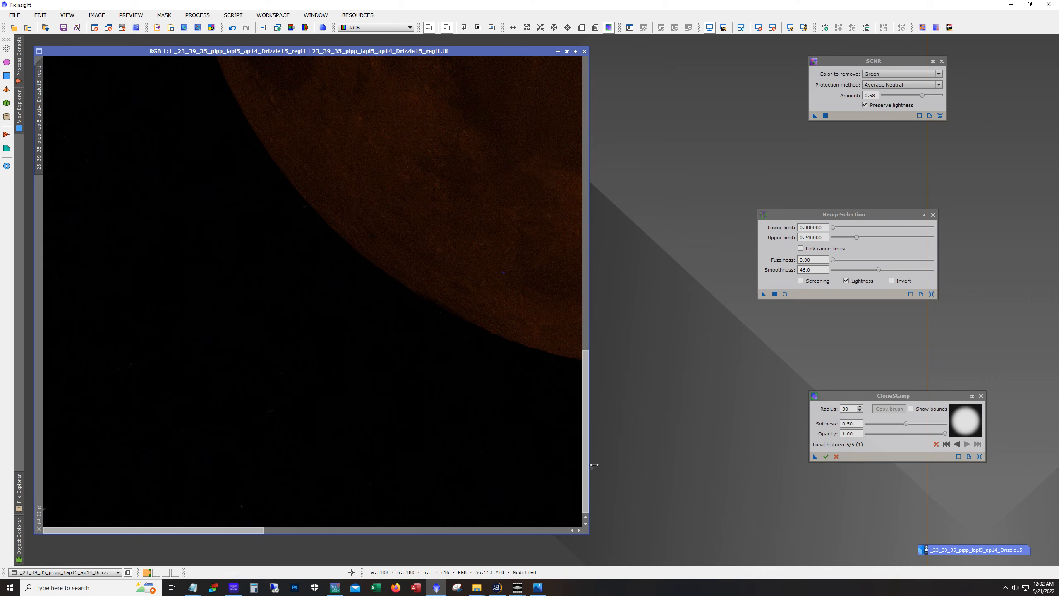
pyautogui.moveTo(584, 391); pyautogui.dragTo(592, 191)
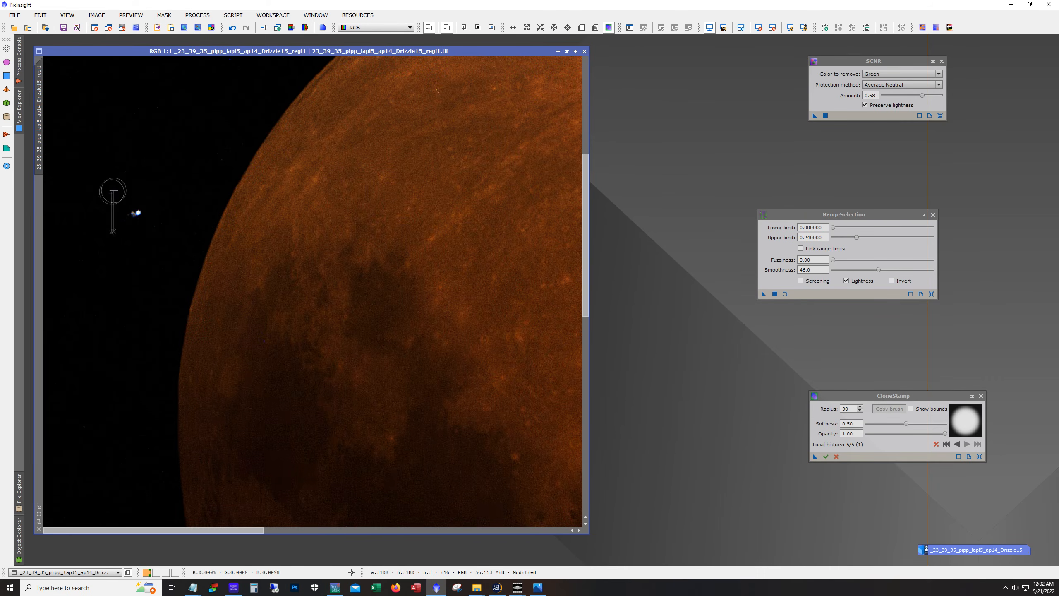
pyautogui.click(135, 212)
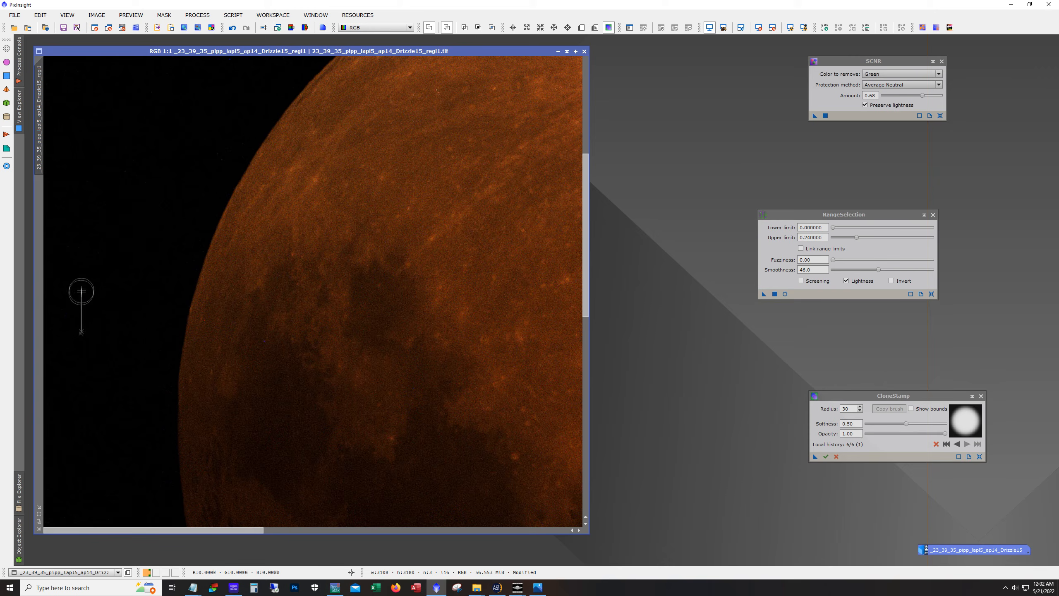
# Clone-stamp out two more specks in the dark background beyond the Moon's upper-left limb
pyautogui.click(94, 170)
pyautogui.moveTo(586, 300); pyautogui.dragTo(569, 160)
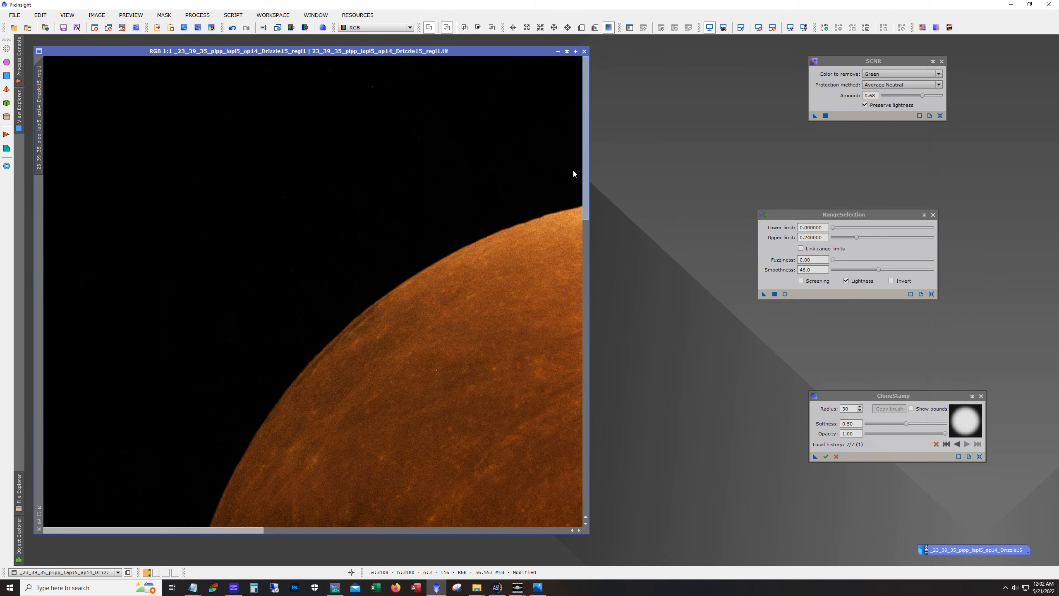
pyautogui.click(374, 86)
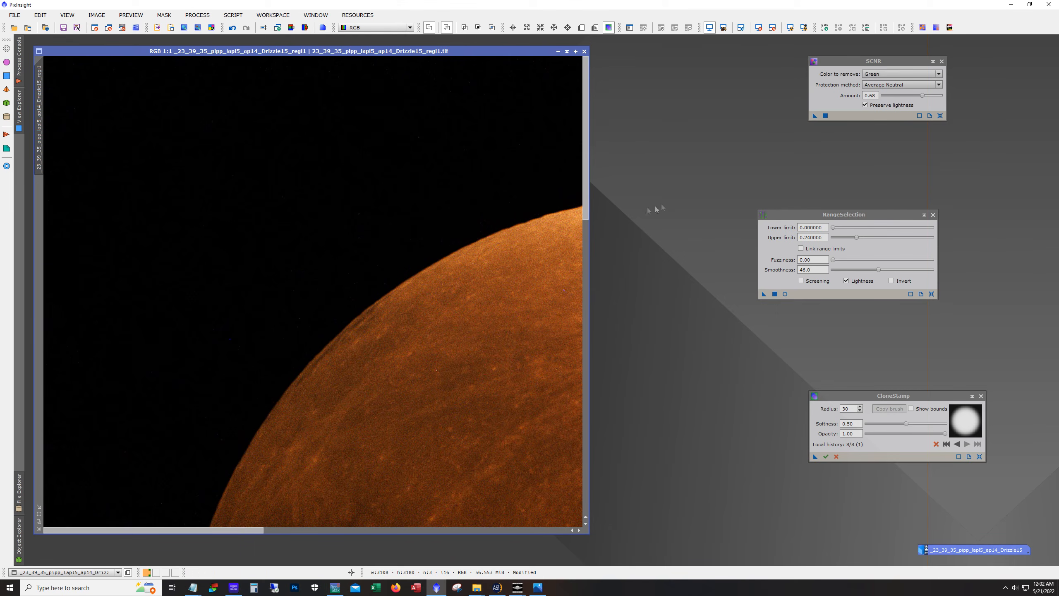
# Set the CloneStamp radius to 10 and stamp out a small dark speck on the Moon's surface
pyautogui.moveTo(239, 532); pyautogui.dragTo(383, 560)
pyautogui.moveTo(586, 218); pyautogui.dragTo(586, 381)
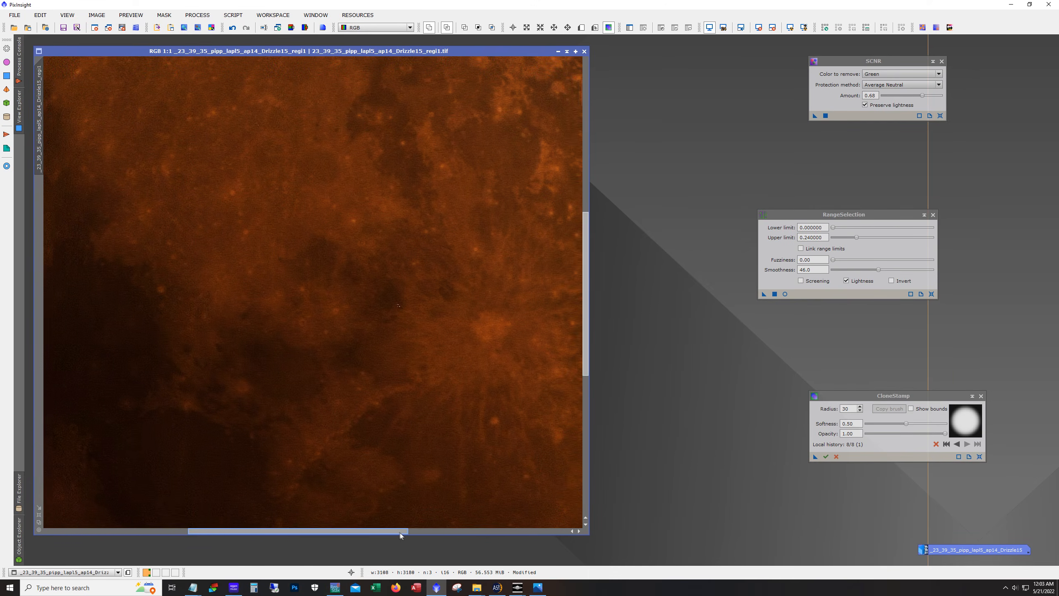
pyautogui.moveTo(400, 533); pyautogui.dragTo(432, 534)
pyautogui.scroll(-1, 361, 373)
pyautogui.scroll(2, 362, 372)
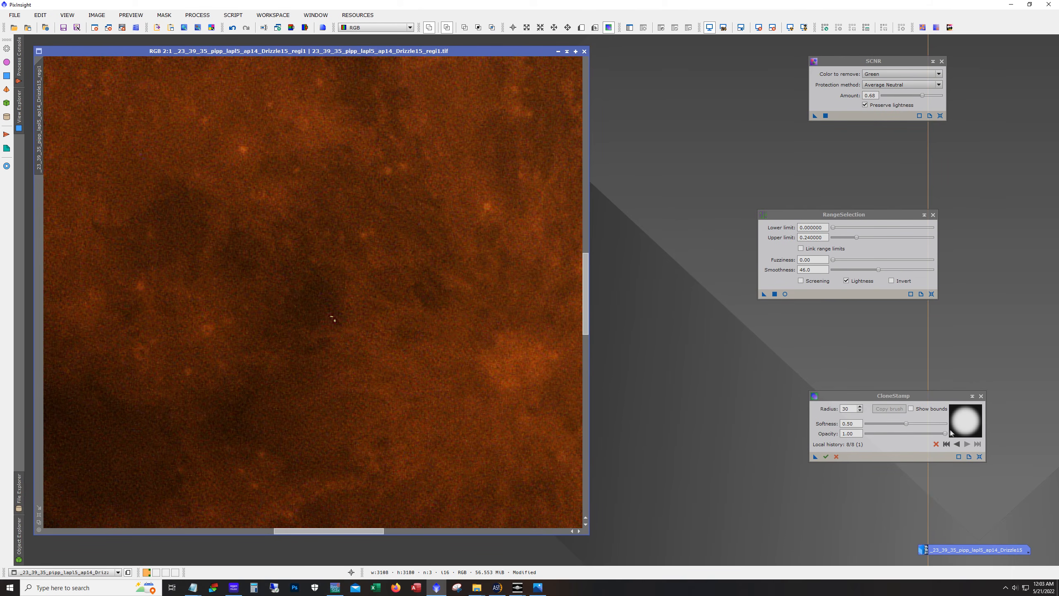
pyautogui.click(852, 411)
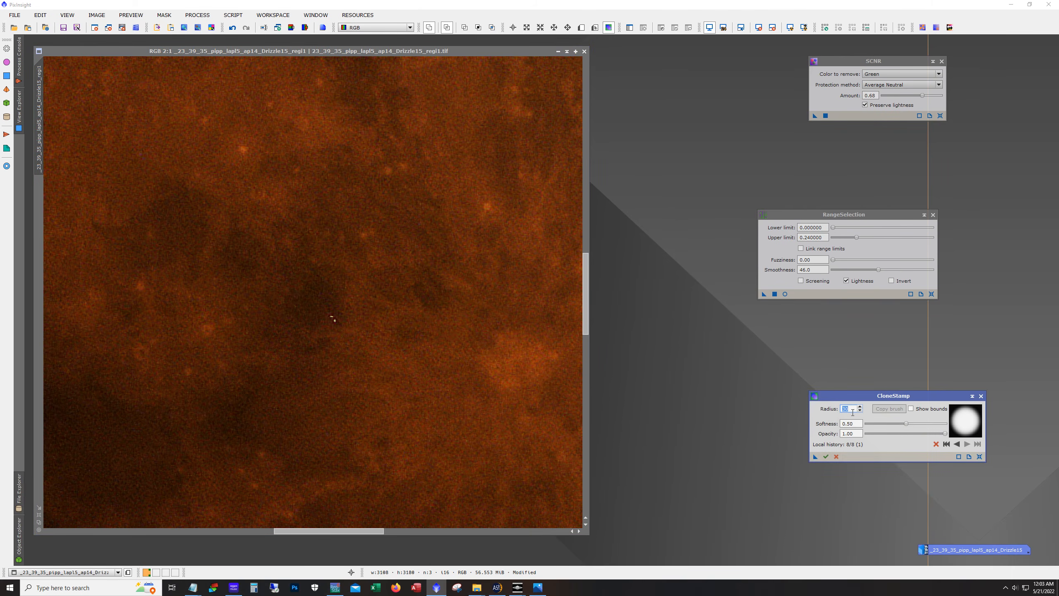
pyautogui.write('10')
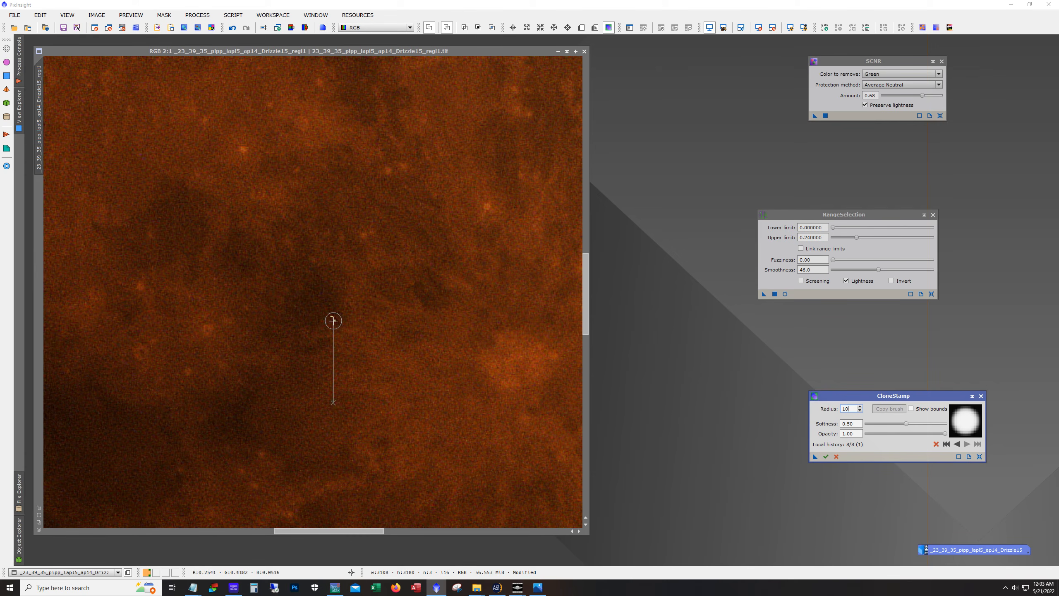
pyautogui.click(333, 320)
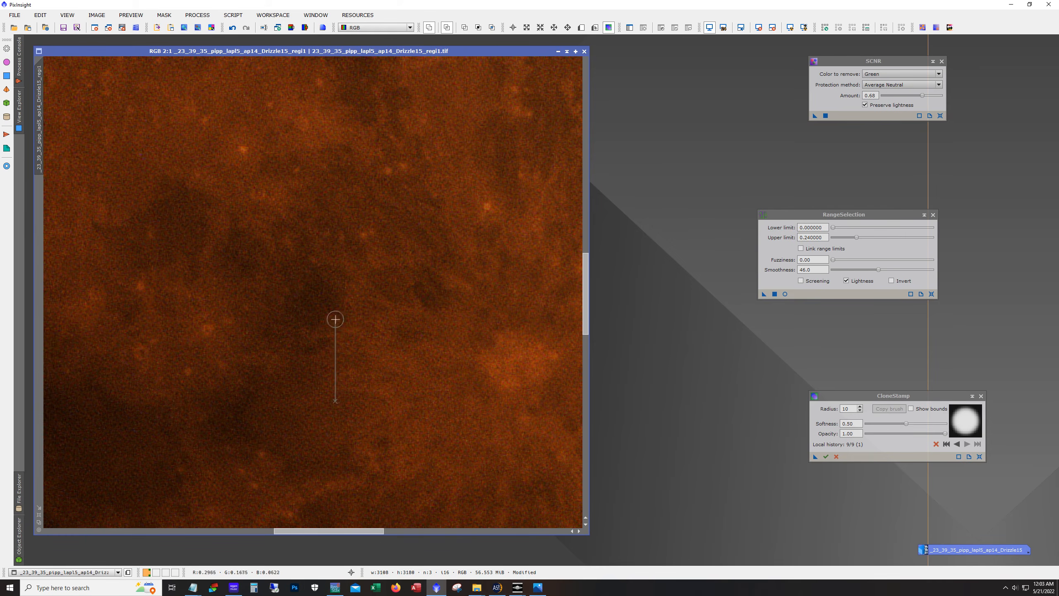
# Clone out a bluish speck on the Moon's surface near its lower limb
pyautogui.moveTo(587, 326); pyautogui.dragTo(585, 448)
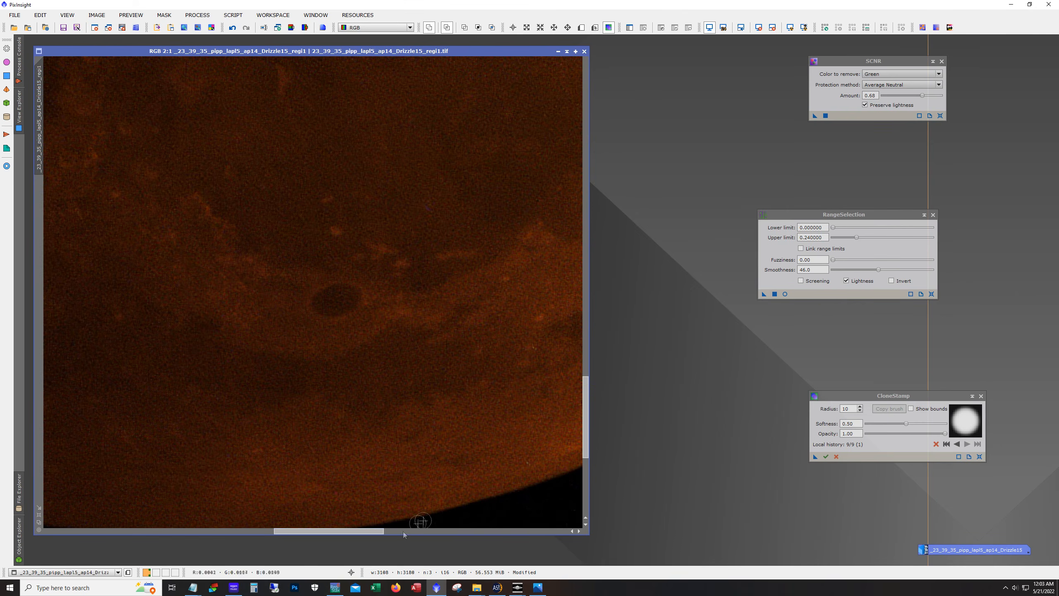
pyautogui.moveTo(372, 531); pyautogui.dragTo(273, 526)
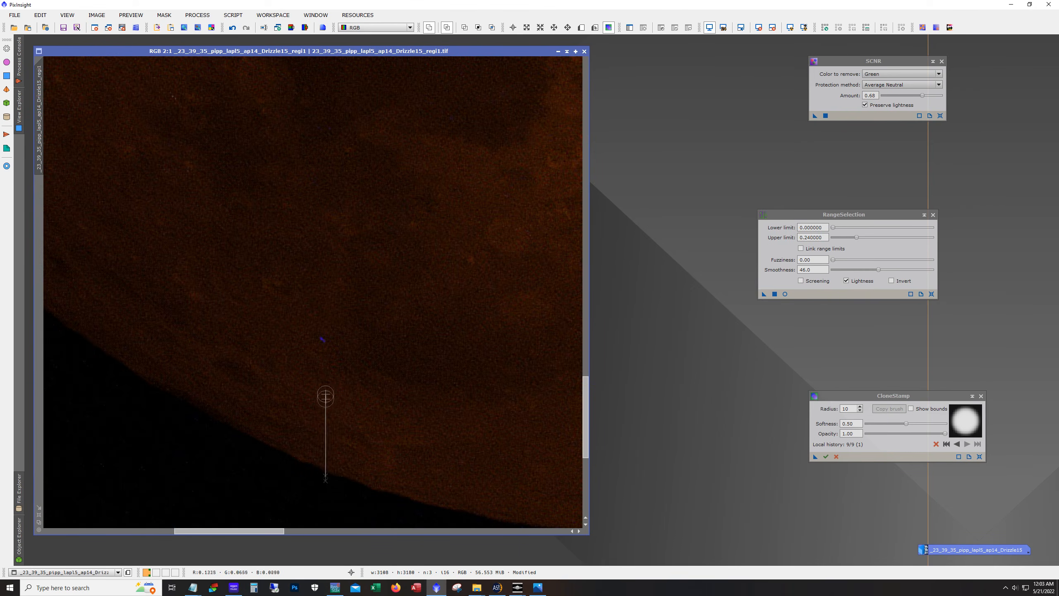
pyautogui.click(326, 340)
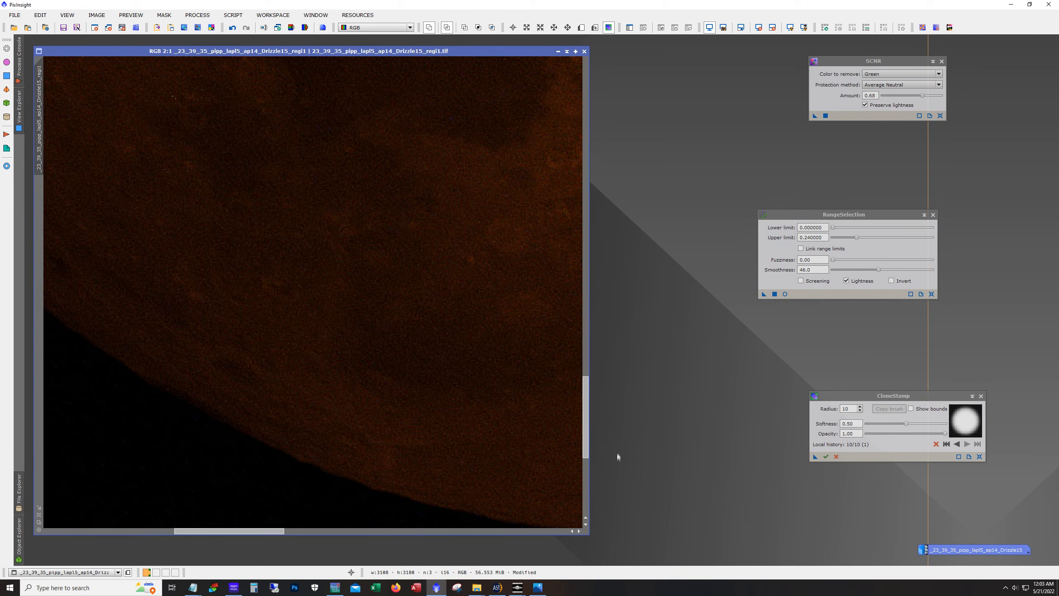
# Clone out a red speck on the lunar surface near the Moon's right limb
pyautogui.moveTo(584, 445); pyautogui.dragTo(627, 189)
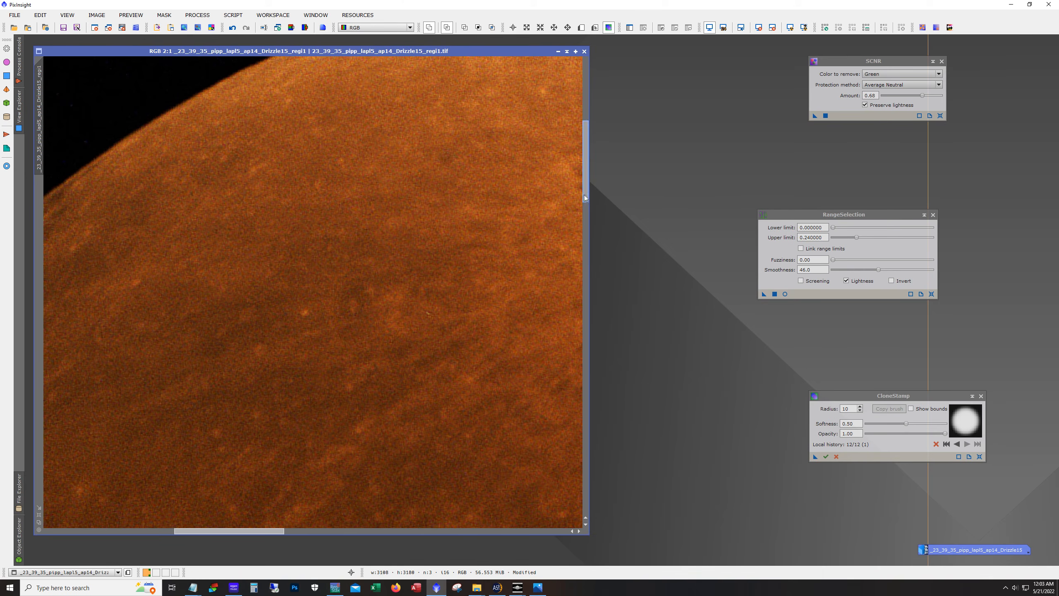
pyautogui.scroll(2, 588, 195)
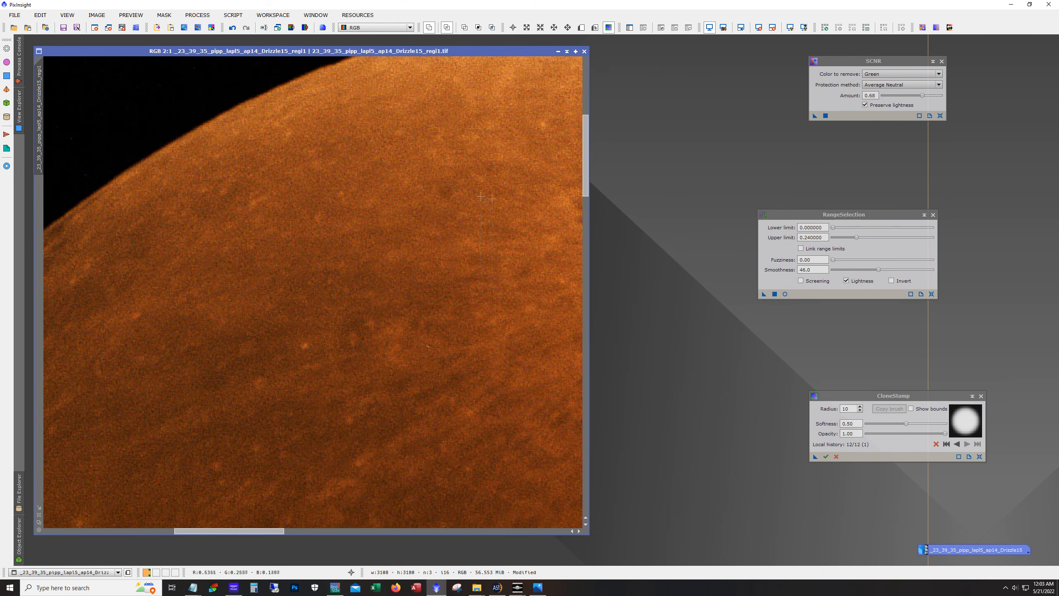
pyautogui.moveTo(588, 185)
pyautogui.mouseDown()
pyautogui.moveTo(587, 171)
pyautogui.moveTo(586, 185)
pyautogui.mouseUp()
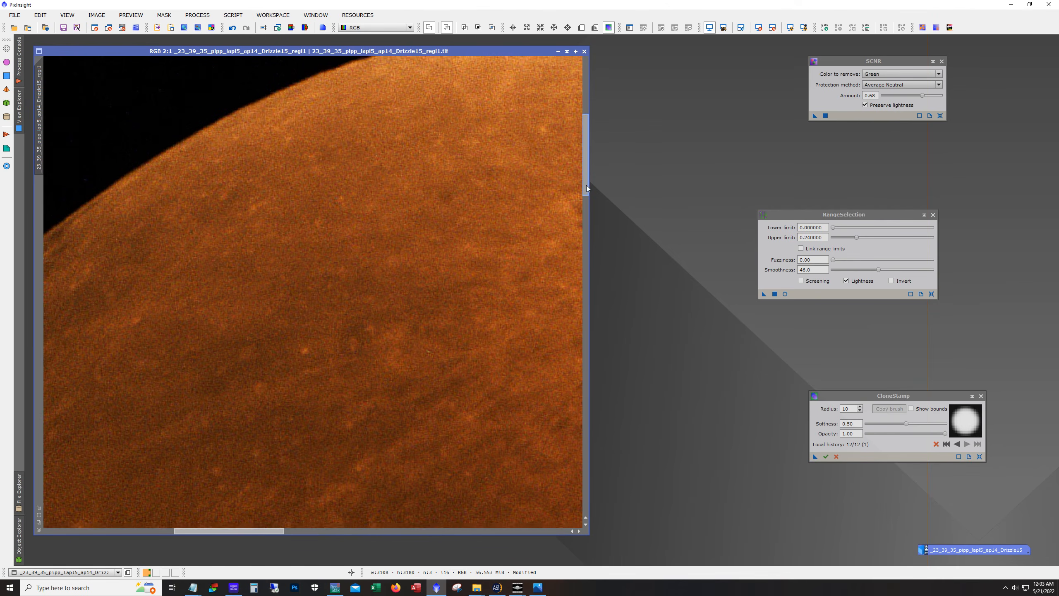
pyautogui.moveTo(264, 533); pyautogui.dragTo(453, 538)
pyautogui.moveTo(586, 199); pyautogui.dragTo(581, 283)
pyautogui.click(380, 315)
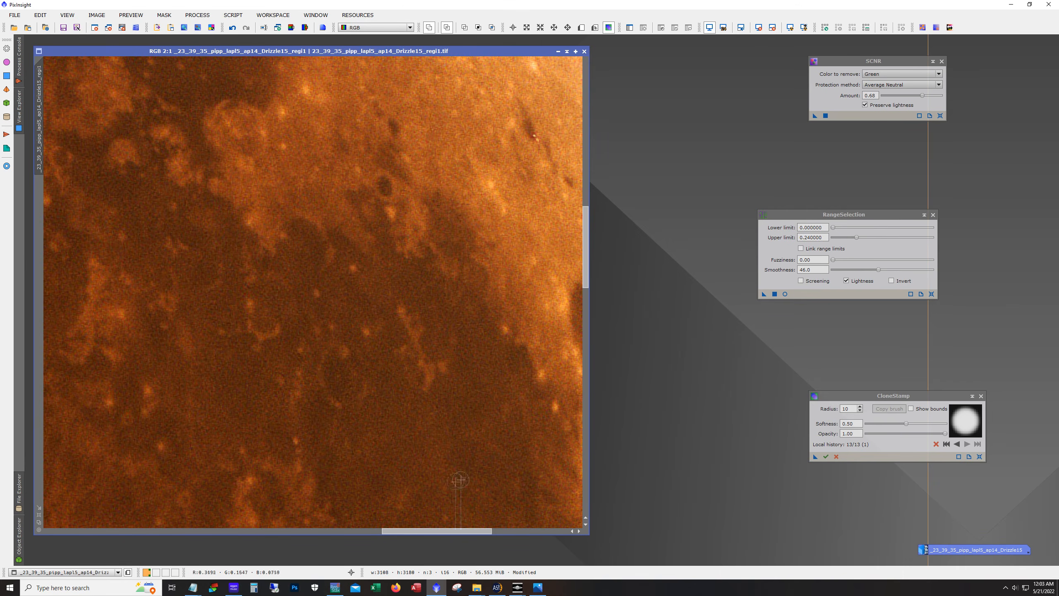
# Clone out another small spot on the lunar surface near the right limb
pyautogui.moveTo(429, 532)
pyautogui.mouseDown()
pyautogui.moveTo(473, 550)
pyautogui.moveTo(460, 528)
pyautogui.mouseUp()
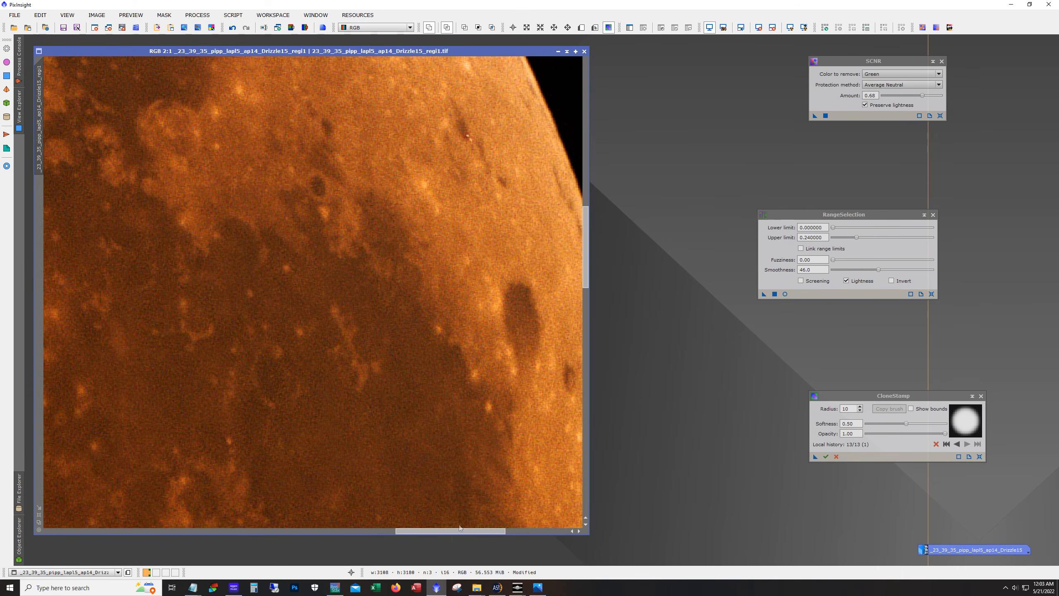
pyautogui.moveTo(585, 271); pyautogui.dragTo(585, 367)
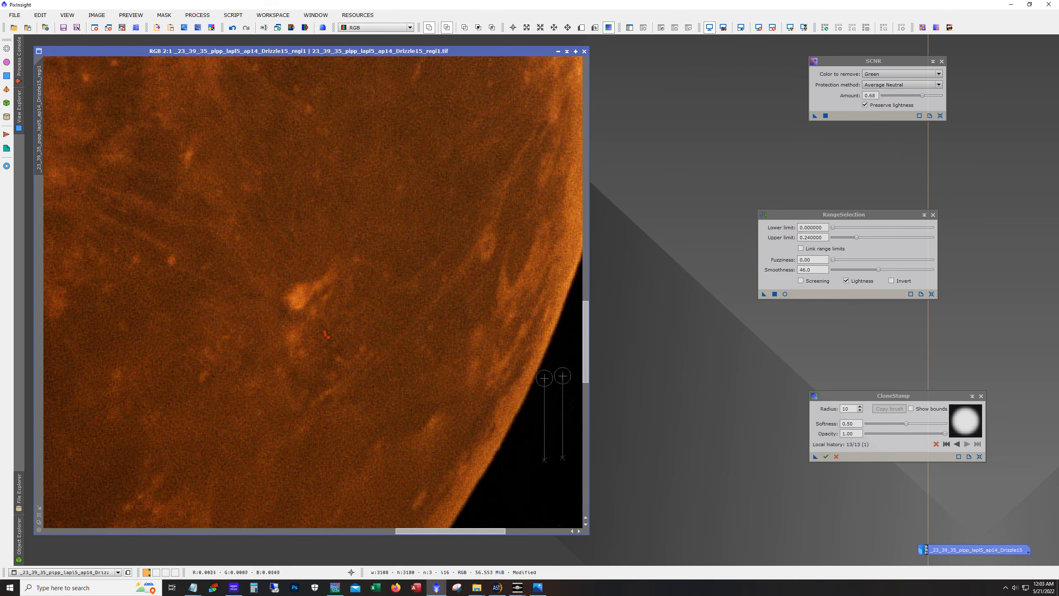
pyautogui.click(327, 334)
# Commit the CloneStamp edits on the zoomed-out image and close the CloneStamp tool
pyautogui.moveTo(459, 530); pyautogui.dragTo(391, 519)
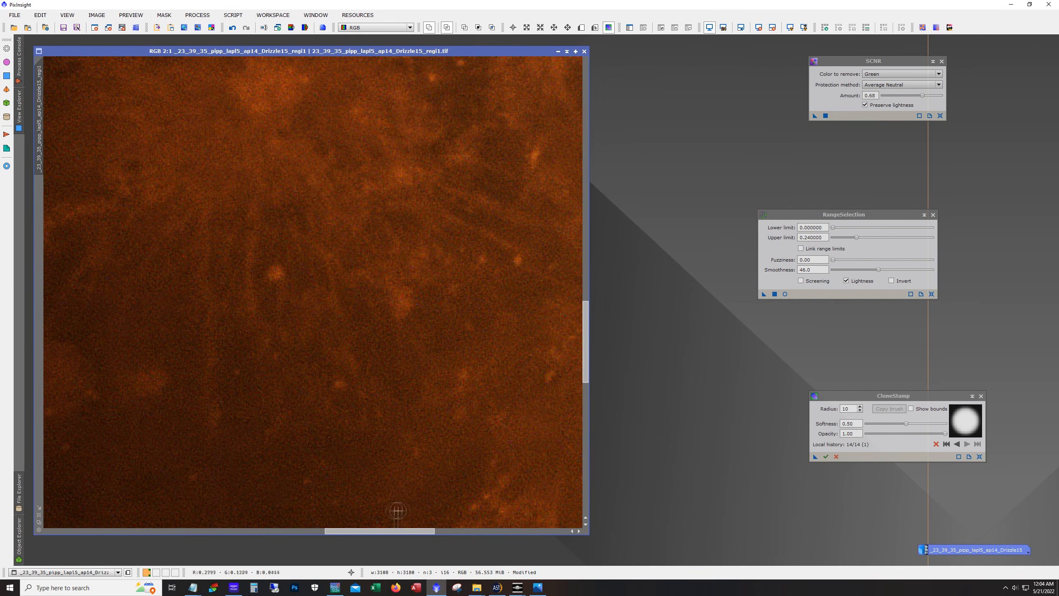
pyautogui.moveTo(587, 378); pyautogui.dragTo(606, 413)
pyautogui.scroll(-3, 293, 381)
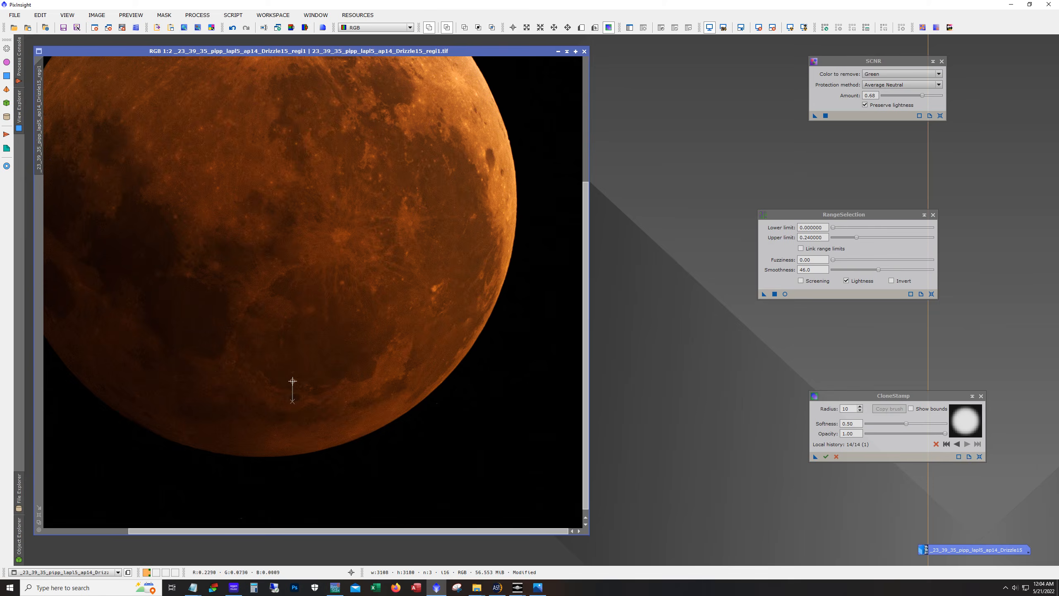
pyautogui.scroll(-1, 293, 382)
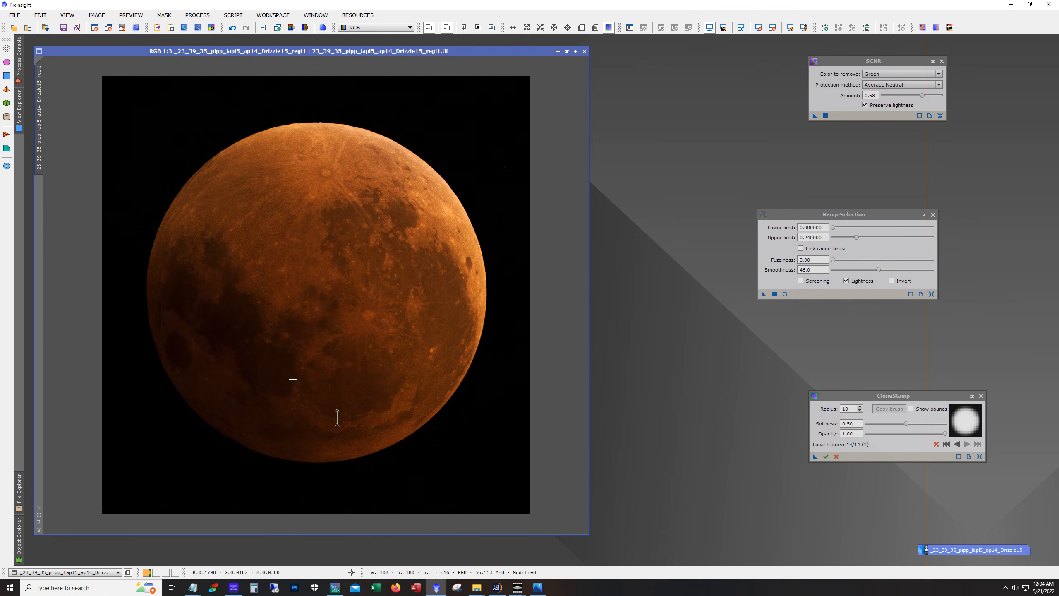
pyautogui.click(826, 456)
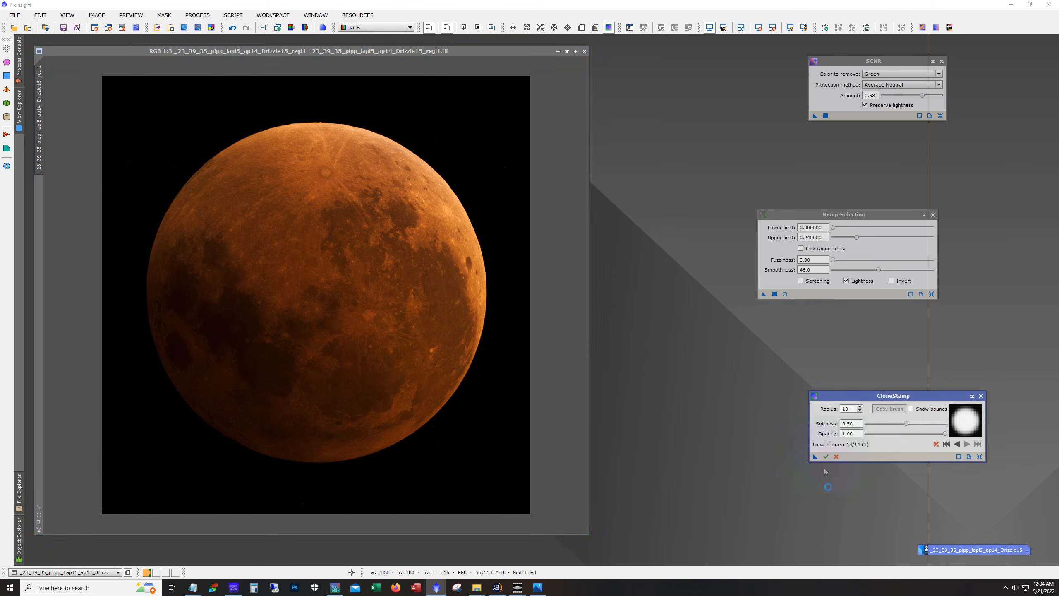
pyautogui.click(981, 396)
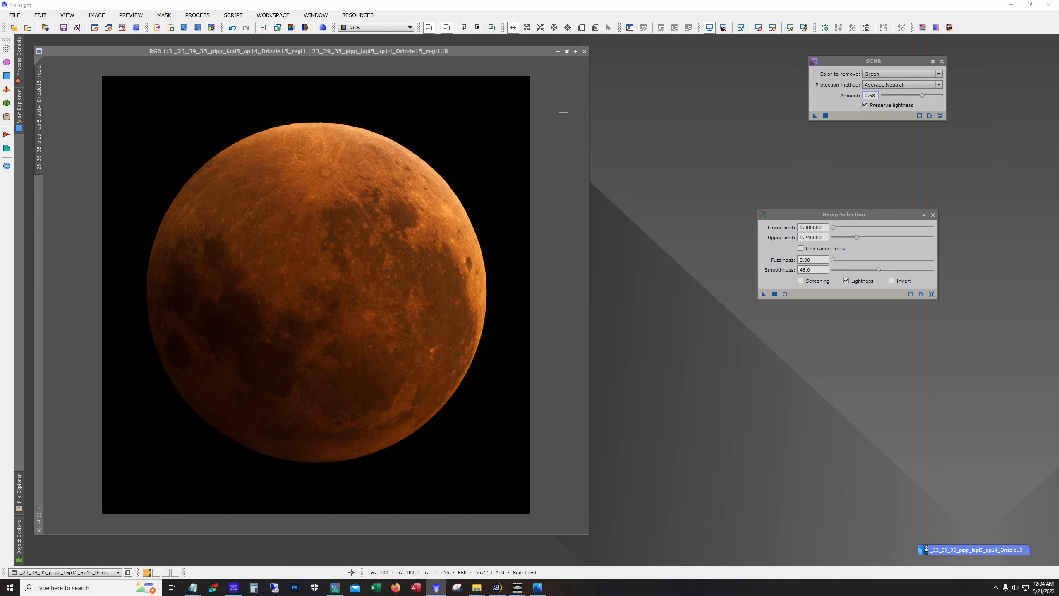
# Open the NoiseXTerminator process and reset its parameters
pyautogui.click(197, 15)
pyautogui.moveTo(234, 27)
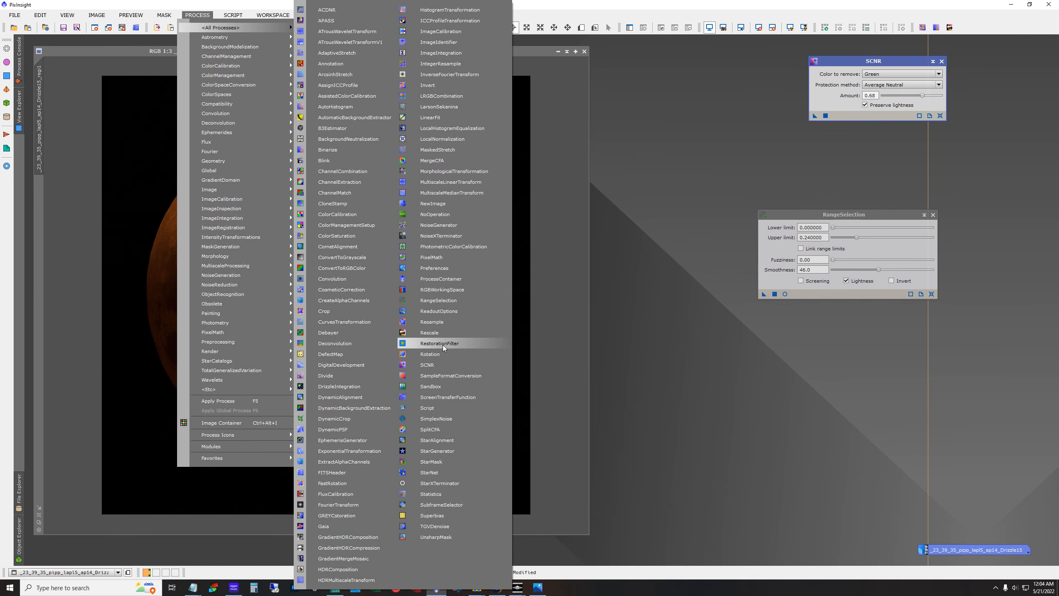
pyautogui.click(460, 236)
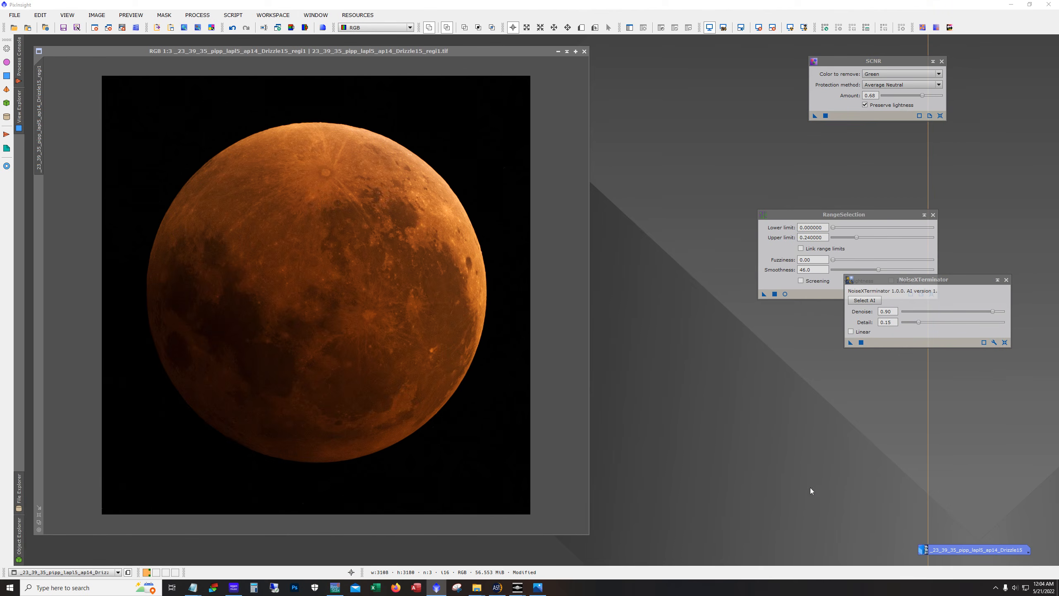
pyautogui.click(1005, 345)
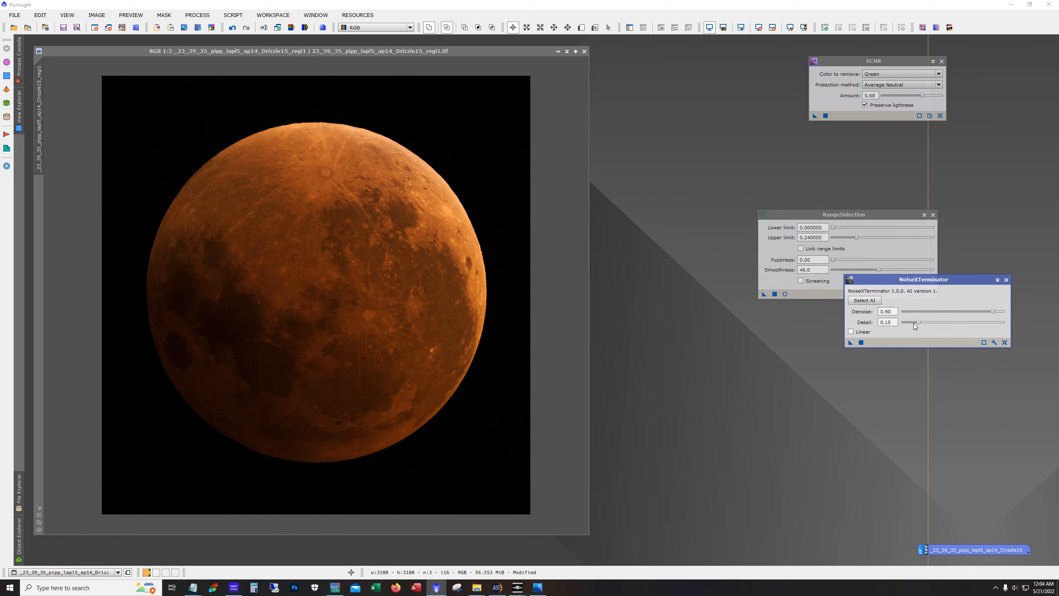
# Set Denoise to 0.53 and Detail to 0.54 and apply NoiseXTerminator to the lunar image
pyautogui.moveTo(919, 323); pyautogui.dragTo(945, 324)
pyautogui.moveTo(948, 324); pyautogui.dragTo(955, 325)
pyautogui.moveTo(852, 343); pyautogui.dragTo(345, 289)
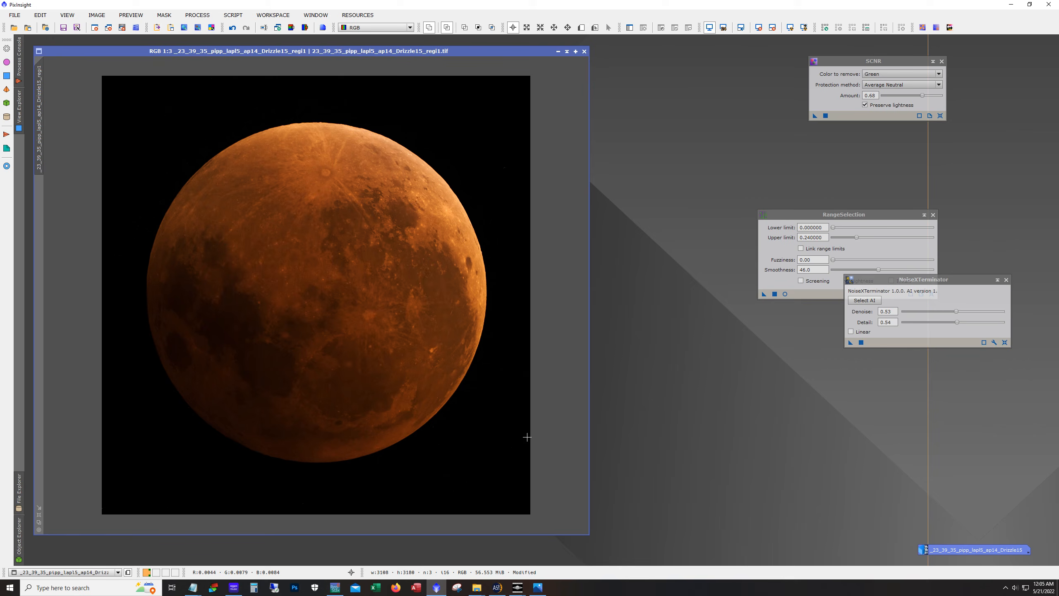
# Inspect the noise-reduced lunar surface and limb at close zoom
pyautogui.scroll(2, 409, 309)
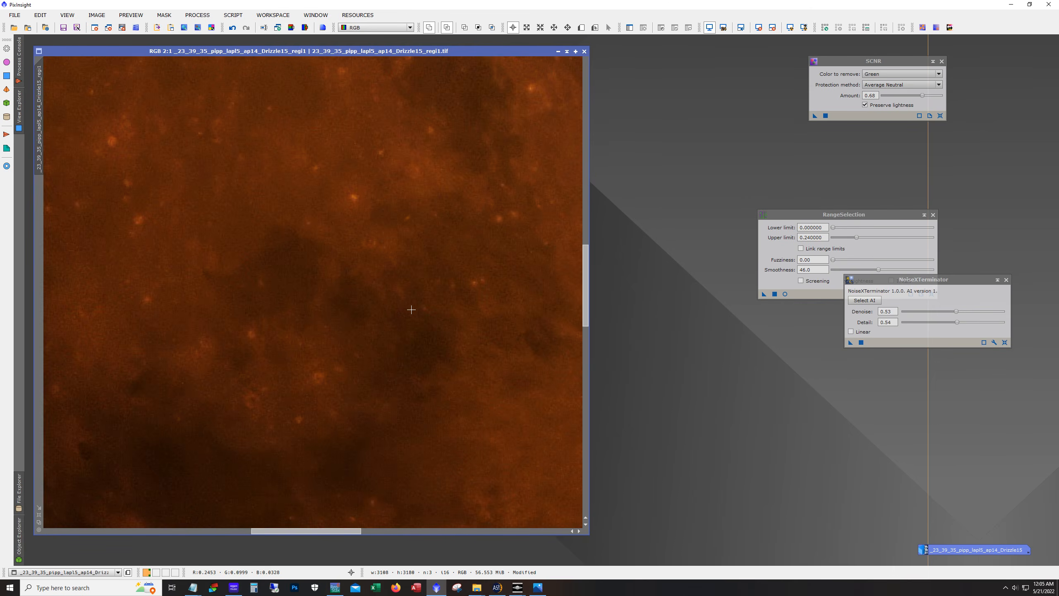
pyautogui.moveTo(317, 530); pyautogui.dragTo(442, 550)
pyautogui.moveTo(584, 338); pyautogui.dragTo(601, 252)
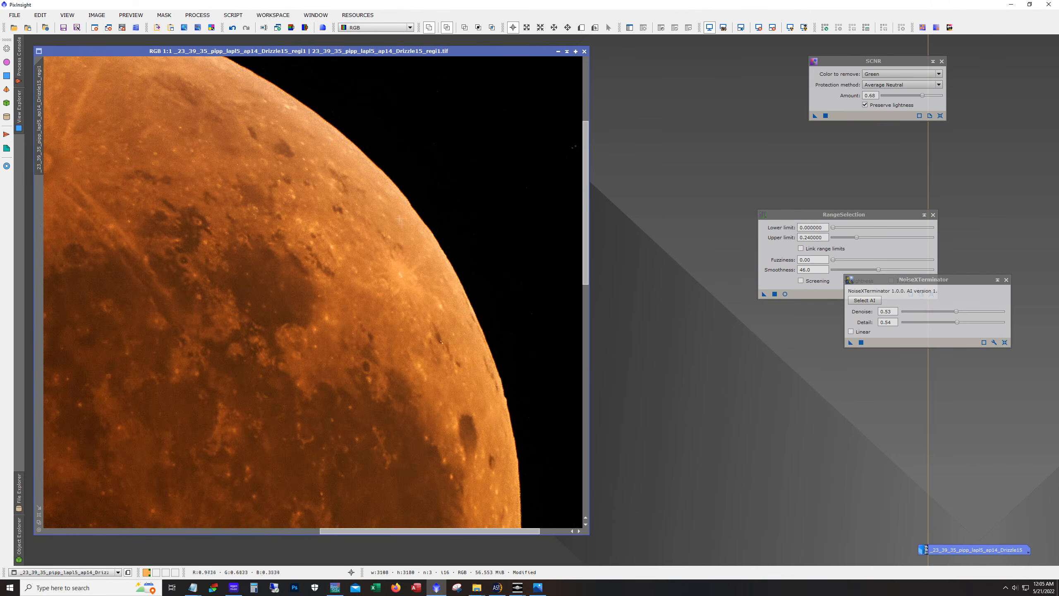
pyautogui.scroll(1, 290, 242)
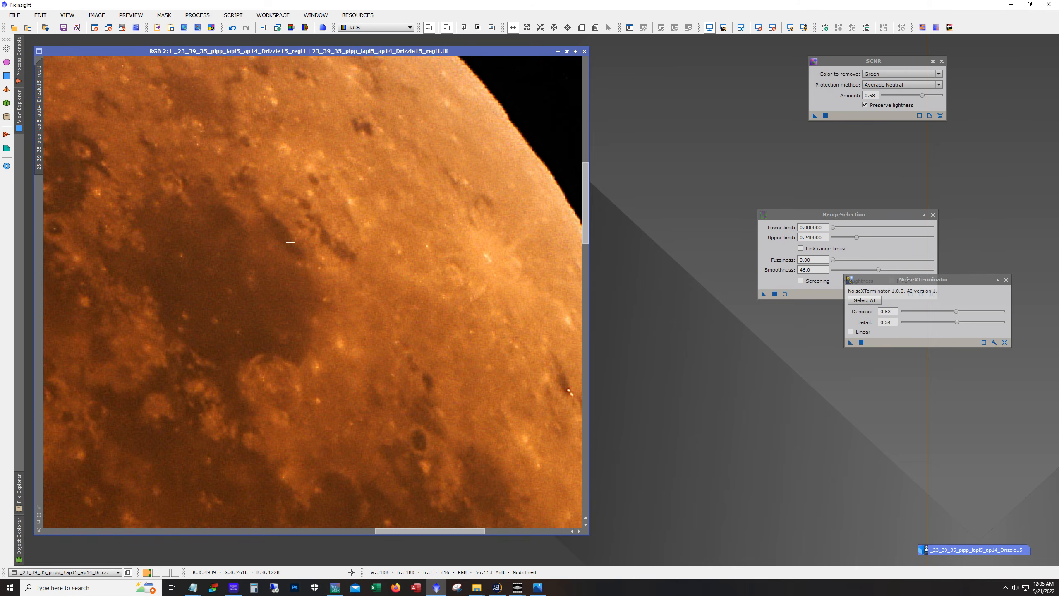
pyautogui.scroll(-1, 290, 242)
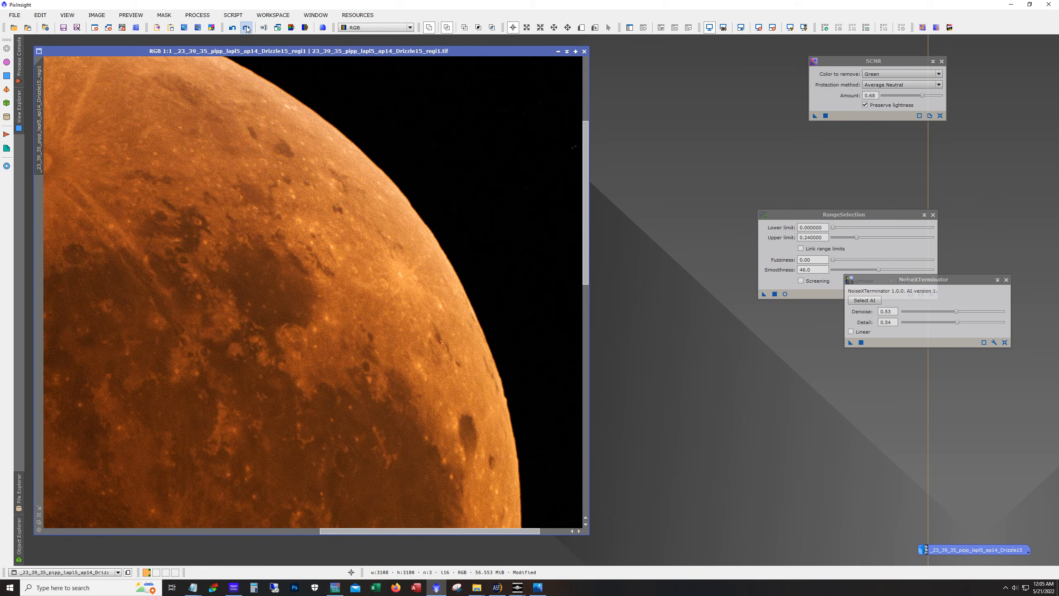
pyautogui.moveTo(431, 533); pyautogui.dragTo(341, 532)
pyautogui.moveTo(586, 279); pyautogui.dragTo(587, 247)
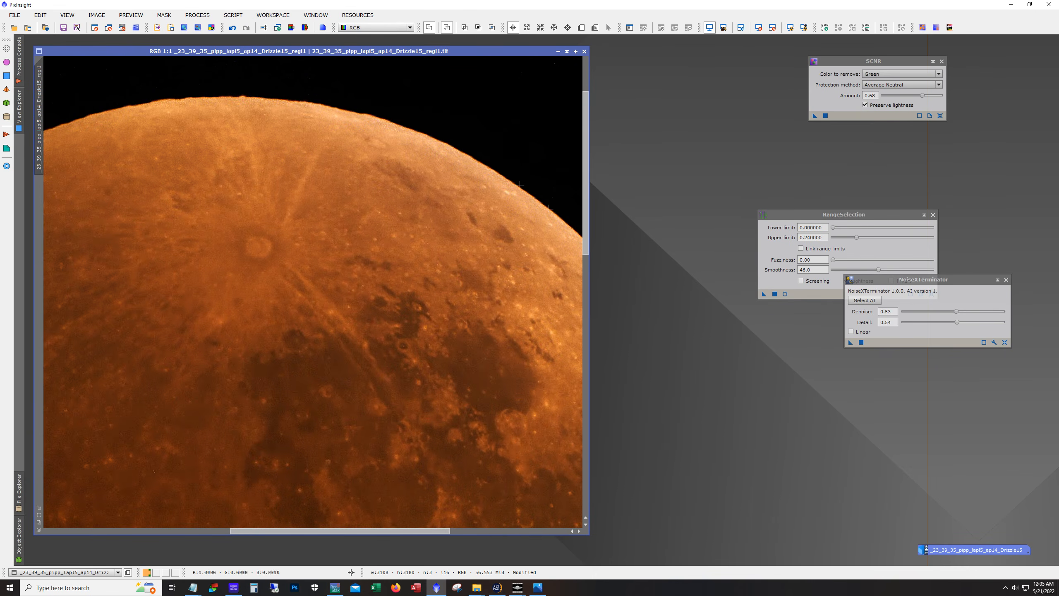
# Compare the image before and after noise reduction by undoing and redoing it, then view the whole Moon
pyautogui.click(232, 28)
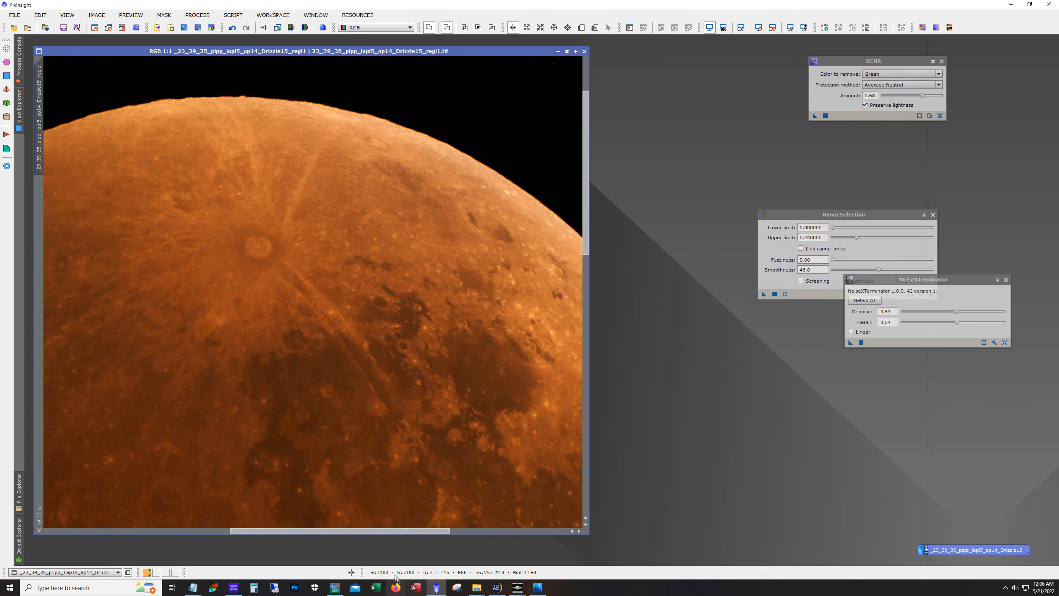
pyautogui.moveTo(371, 530); pyautogui.dragTo(293, 530)
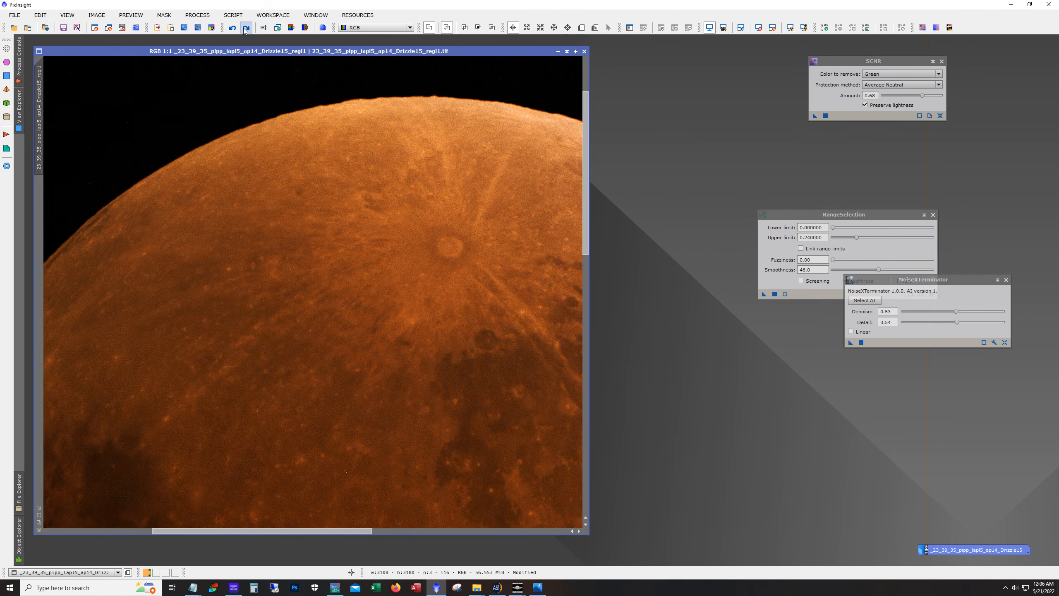
pyautogui.scroll(-2, 331, 430)
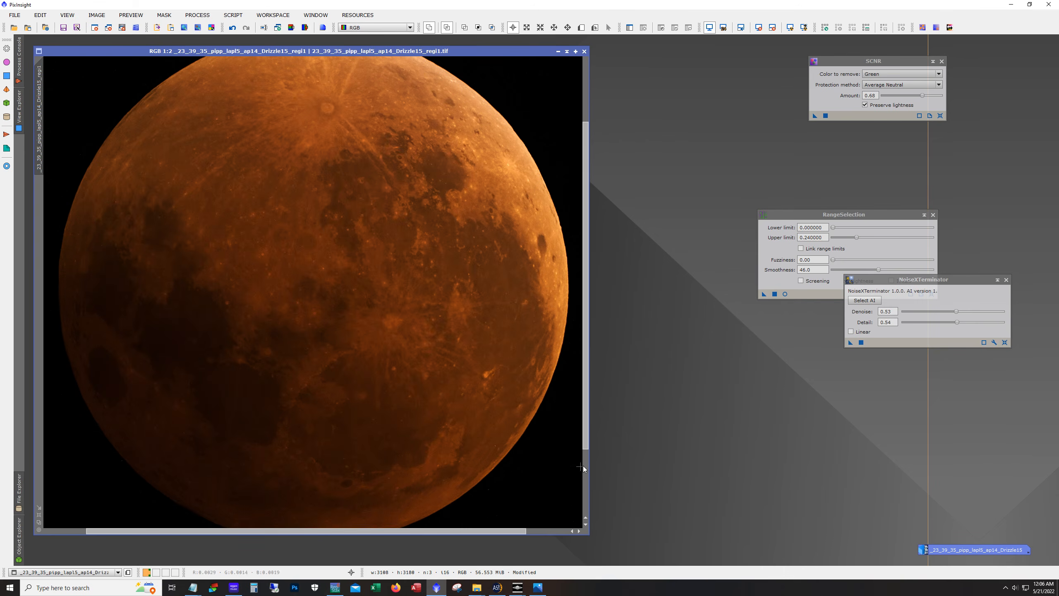
pyautogui.moveTo(591, 538); pyautogui.dragTo(665, 569)
pyautogui.scroll(-1, 629, 425)
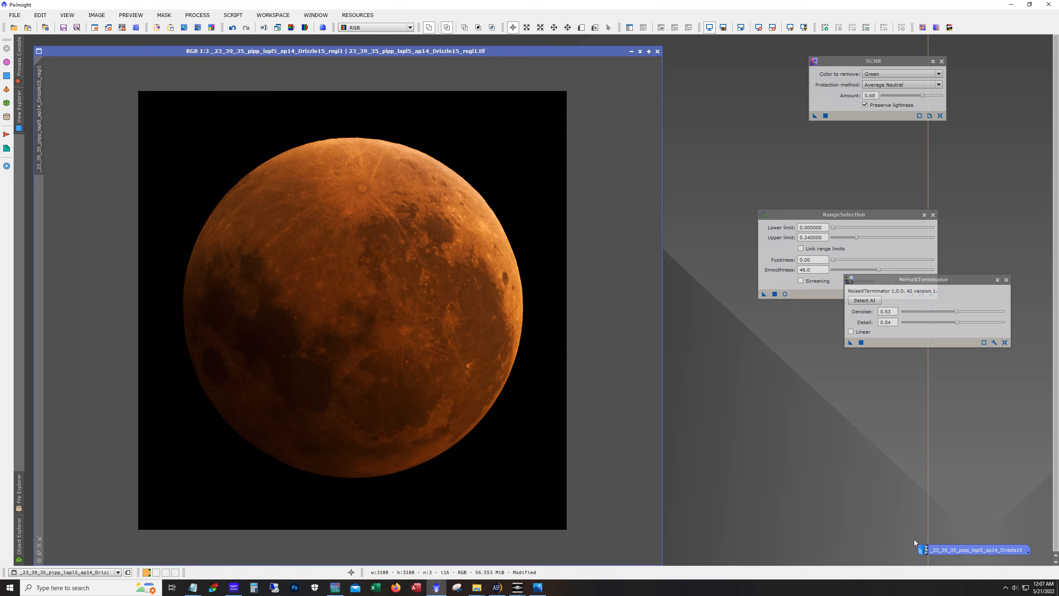
# Switch to the Photos app to view the earlier processed eclipse JPEG for comparison
pyautogui.click(537, 588)
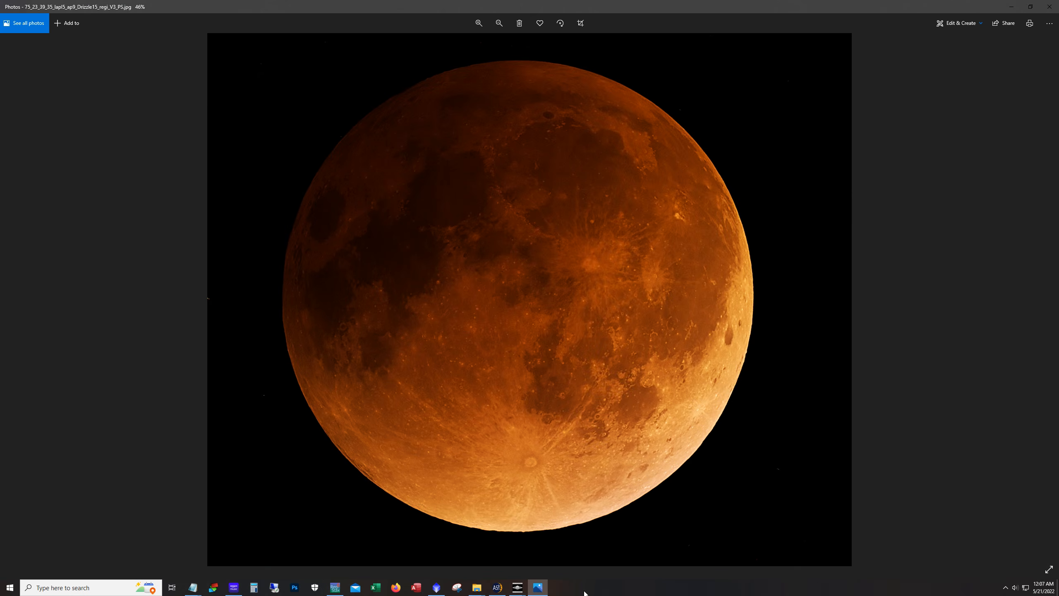
pyautogui.click(1030, 7)
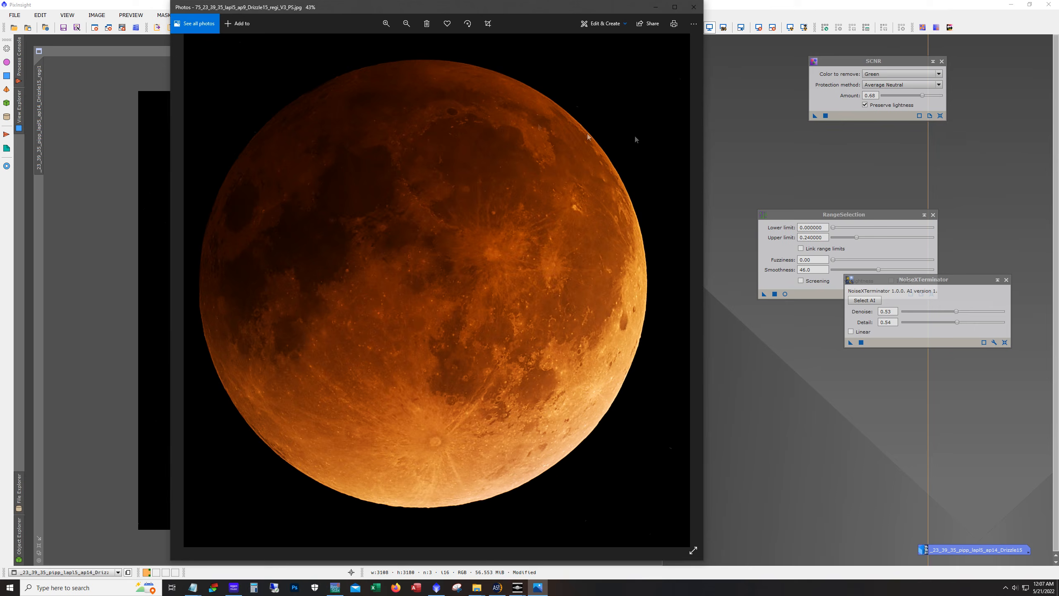
pyautogui.moveTo(424, 7); pyautogui.dragTo(713, 10)
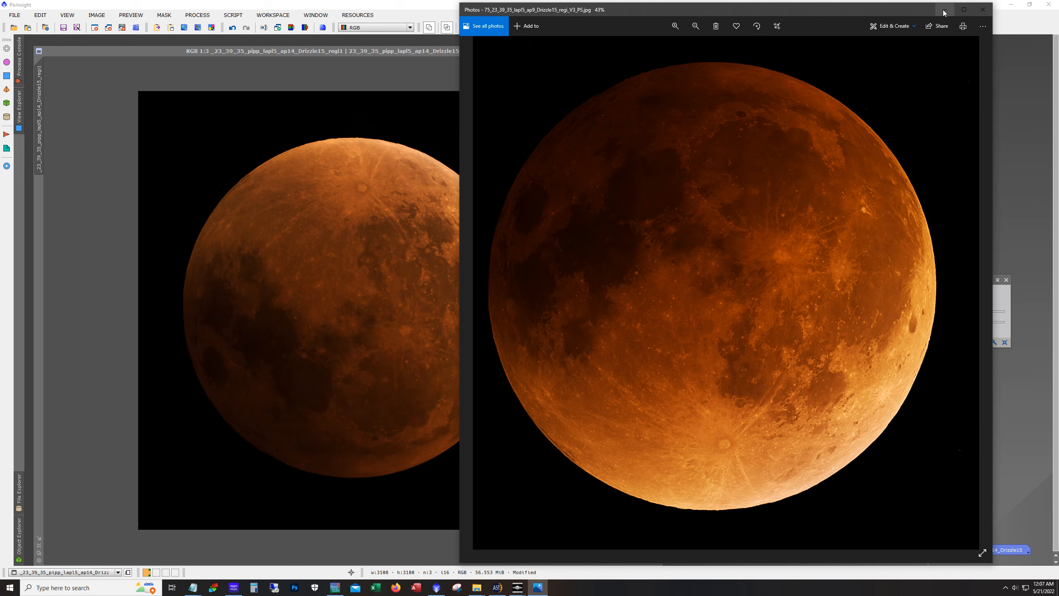
pyautogui.click(962, 9)
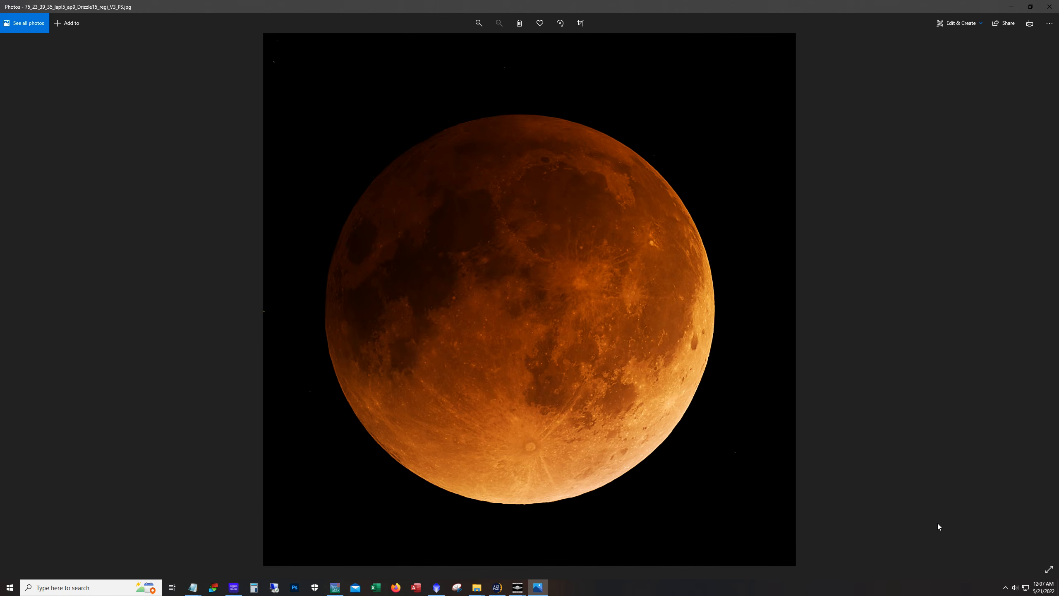